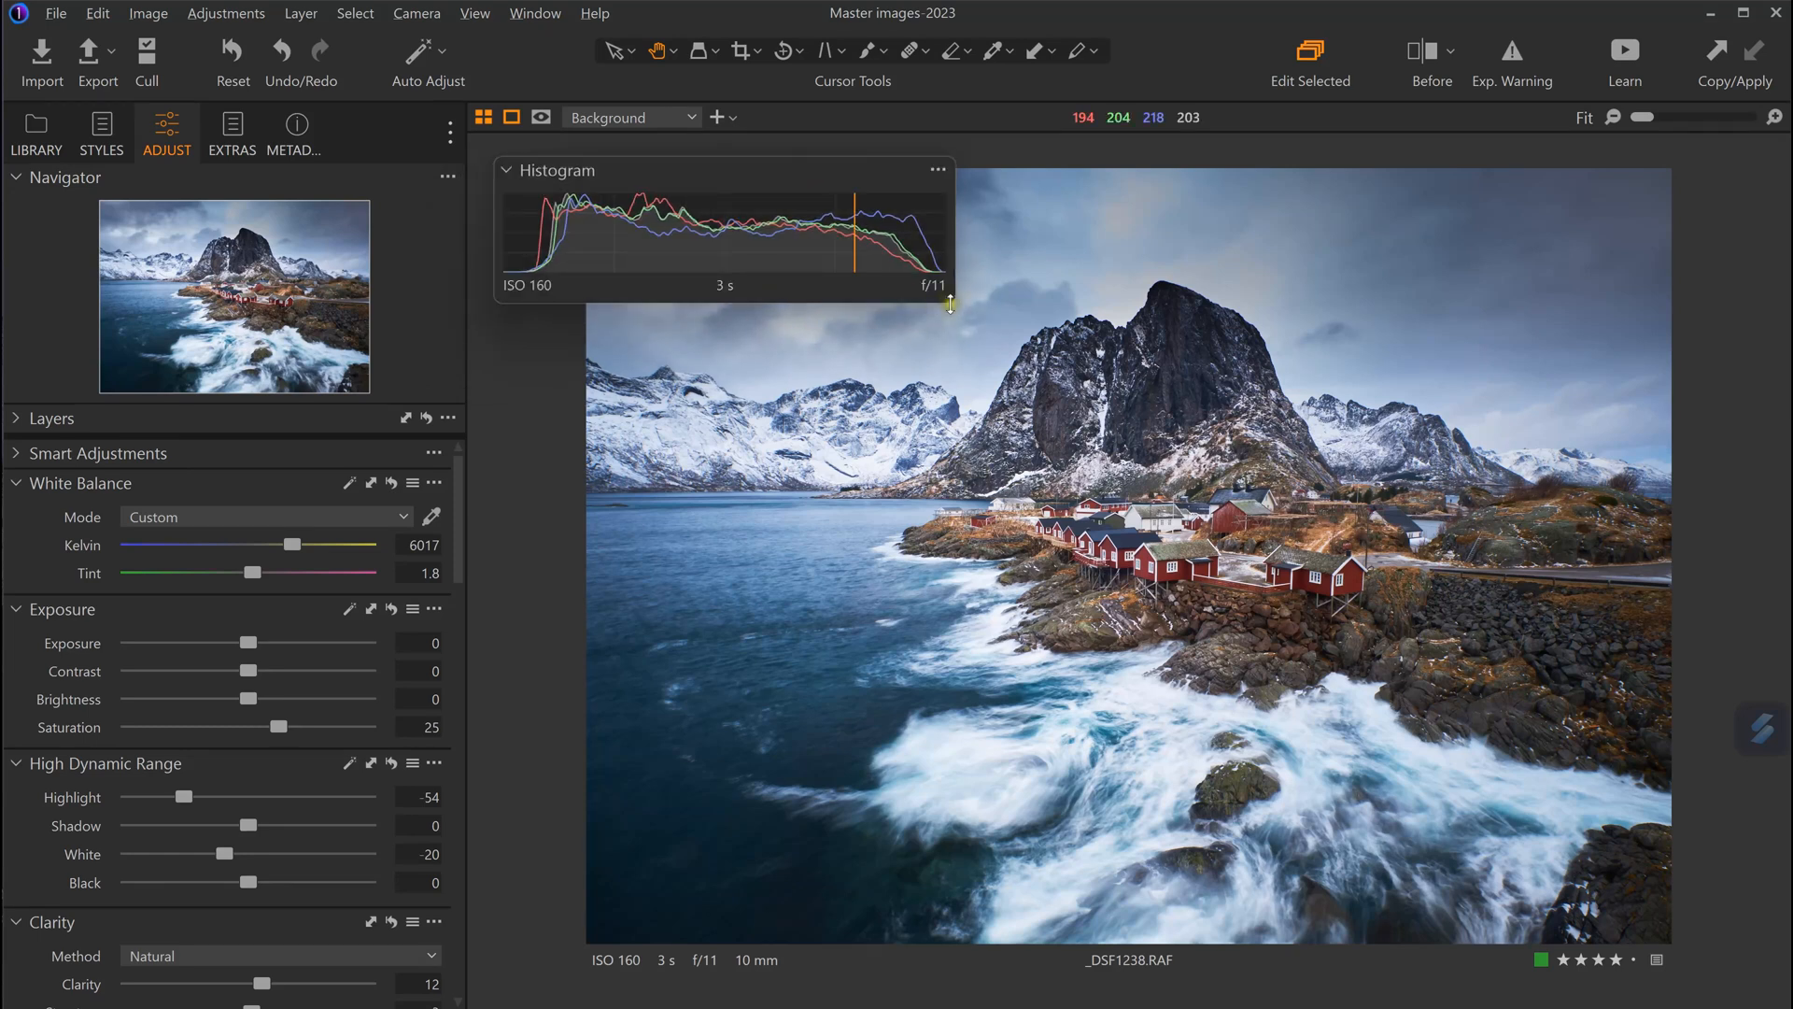
Enlarge the floating Histogram and examine the tonal distribution of the coastal village photo and the frosted grass photo.
left_click_drag(952, 303, 1163, 598)
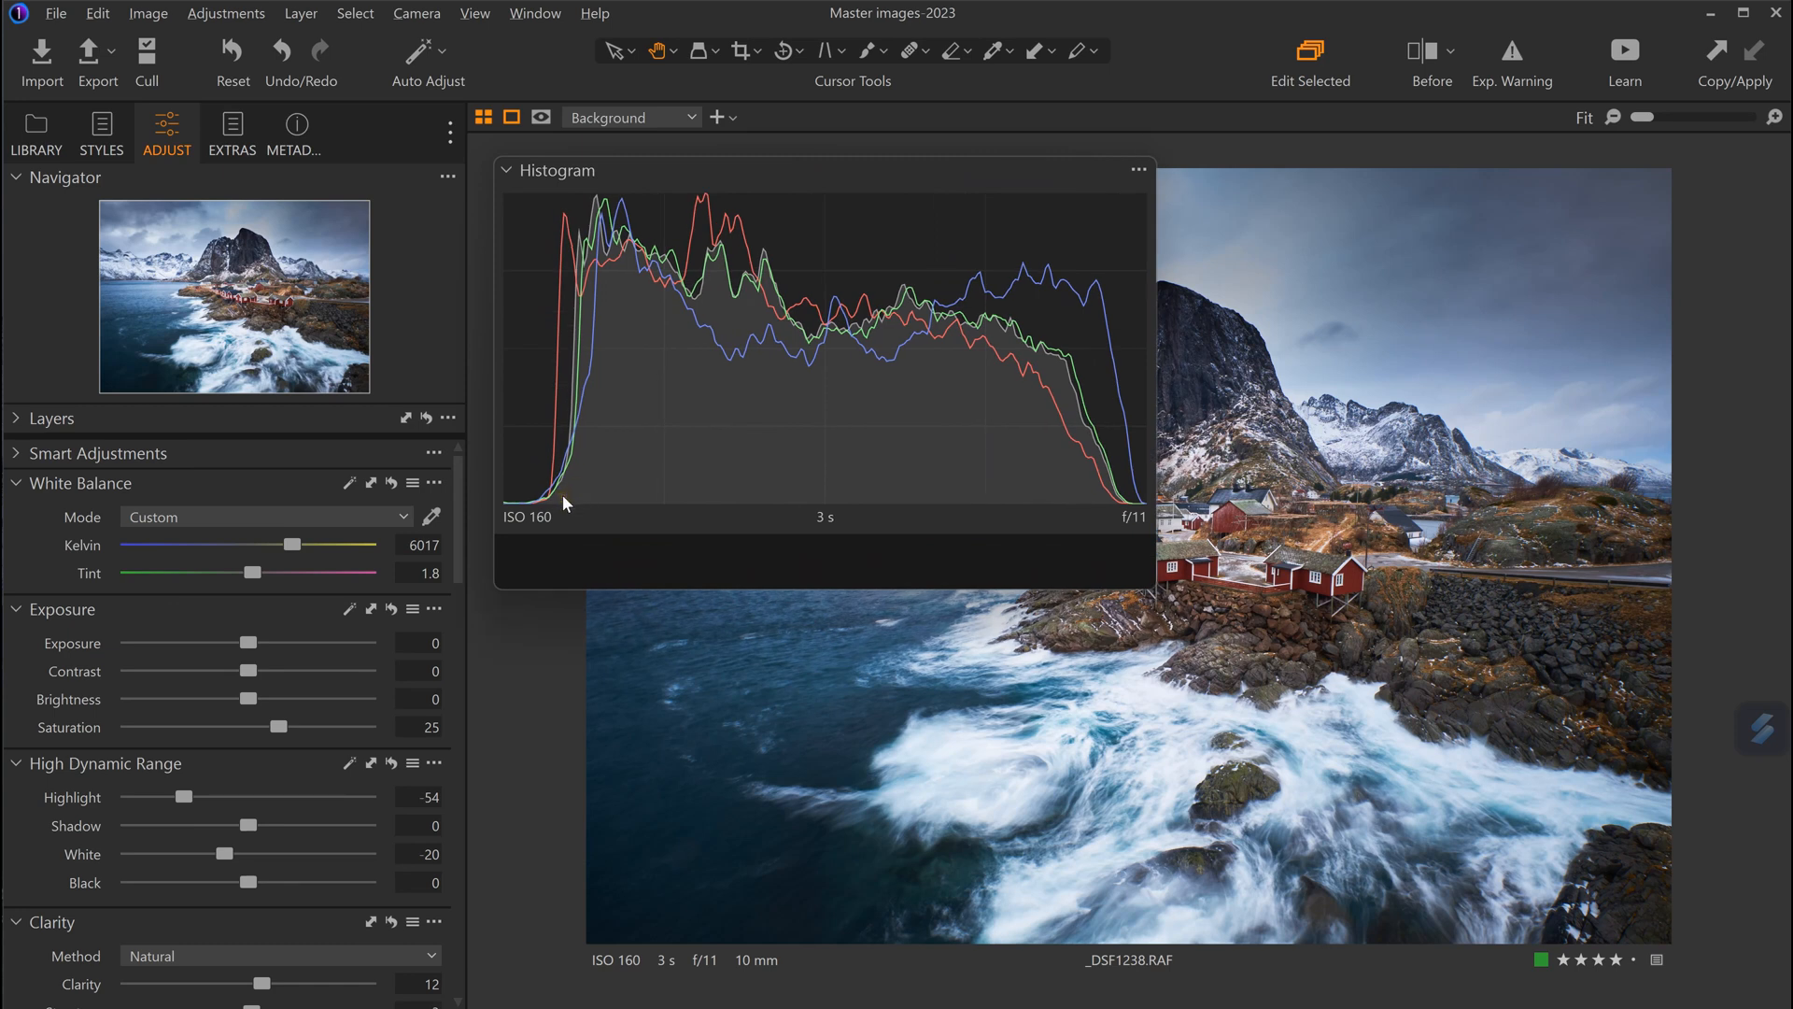
left_click_drag(562, 496, 565, 426)
left_click_drag(572, 361, 1063, 390)
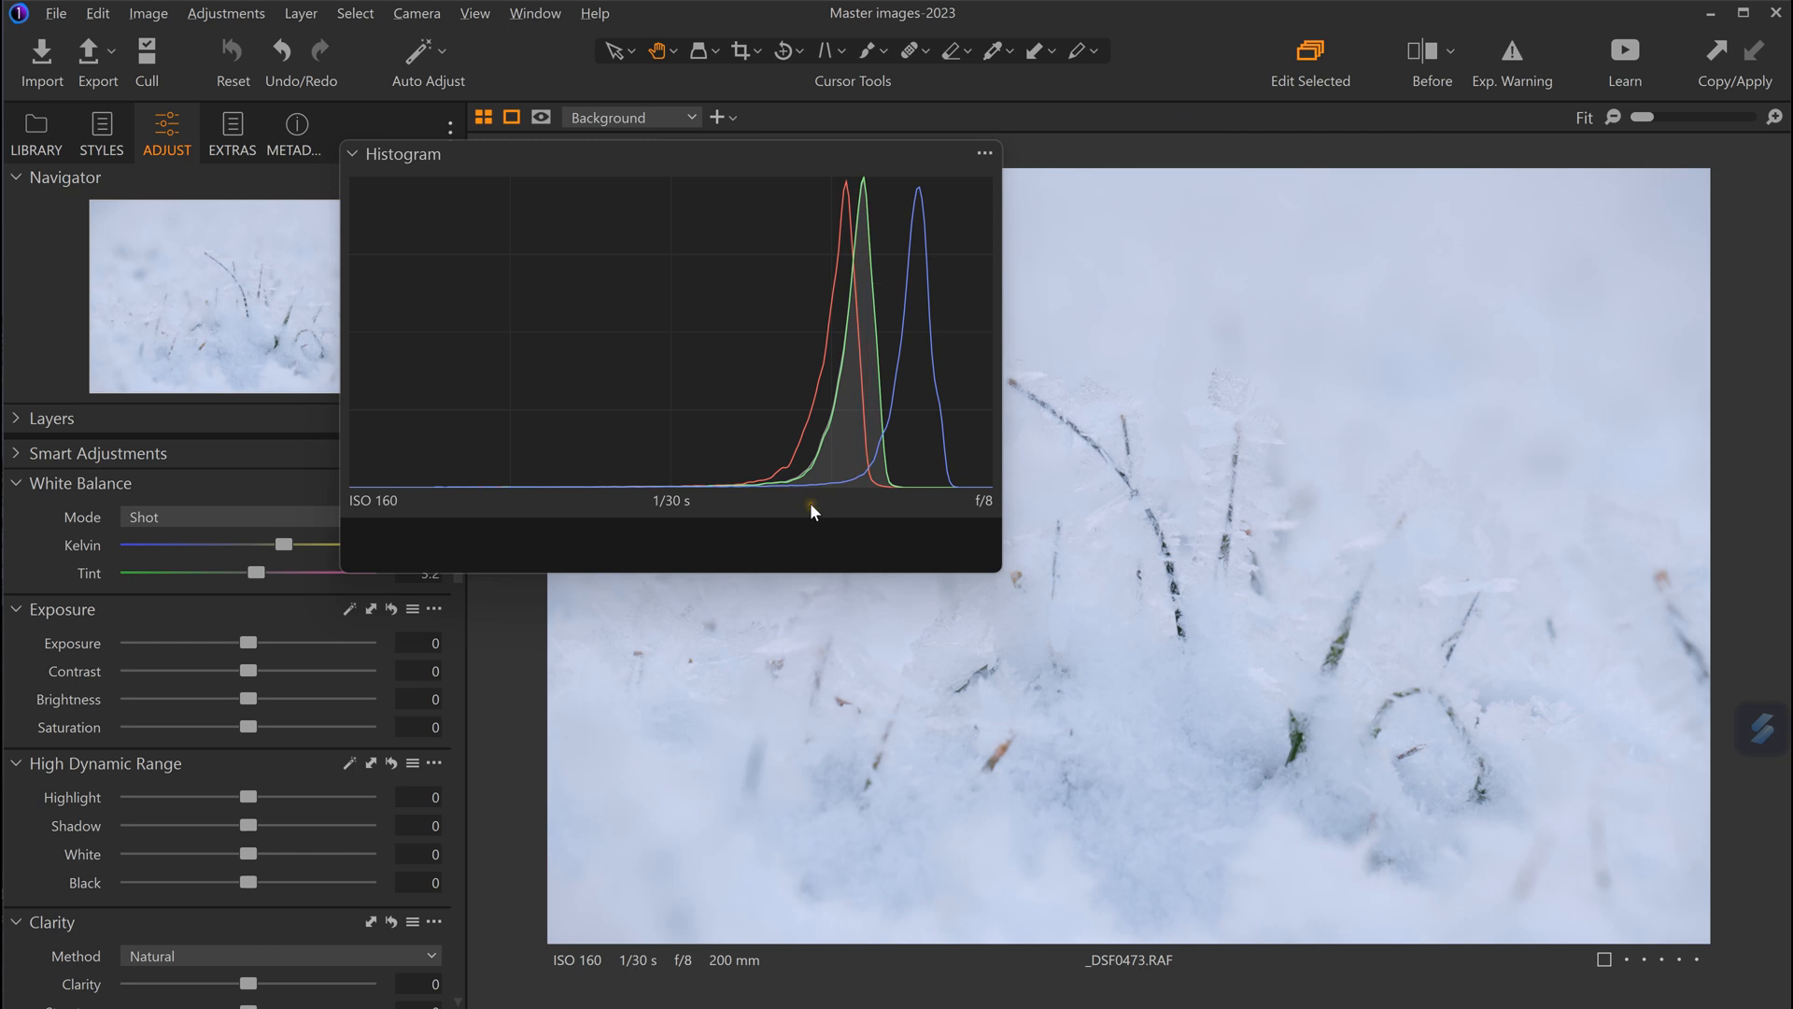
left_click_drag(807, 497, 681, 492)
left_click_drag(467, 488, 513, 488)
left_click(822, 367)
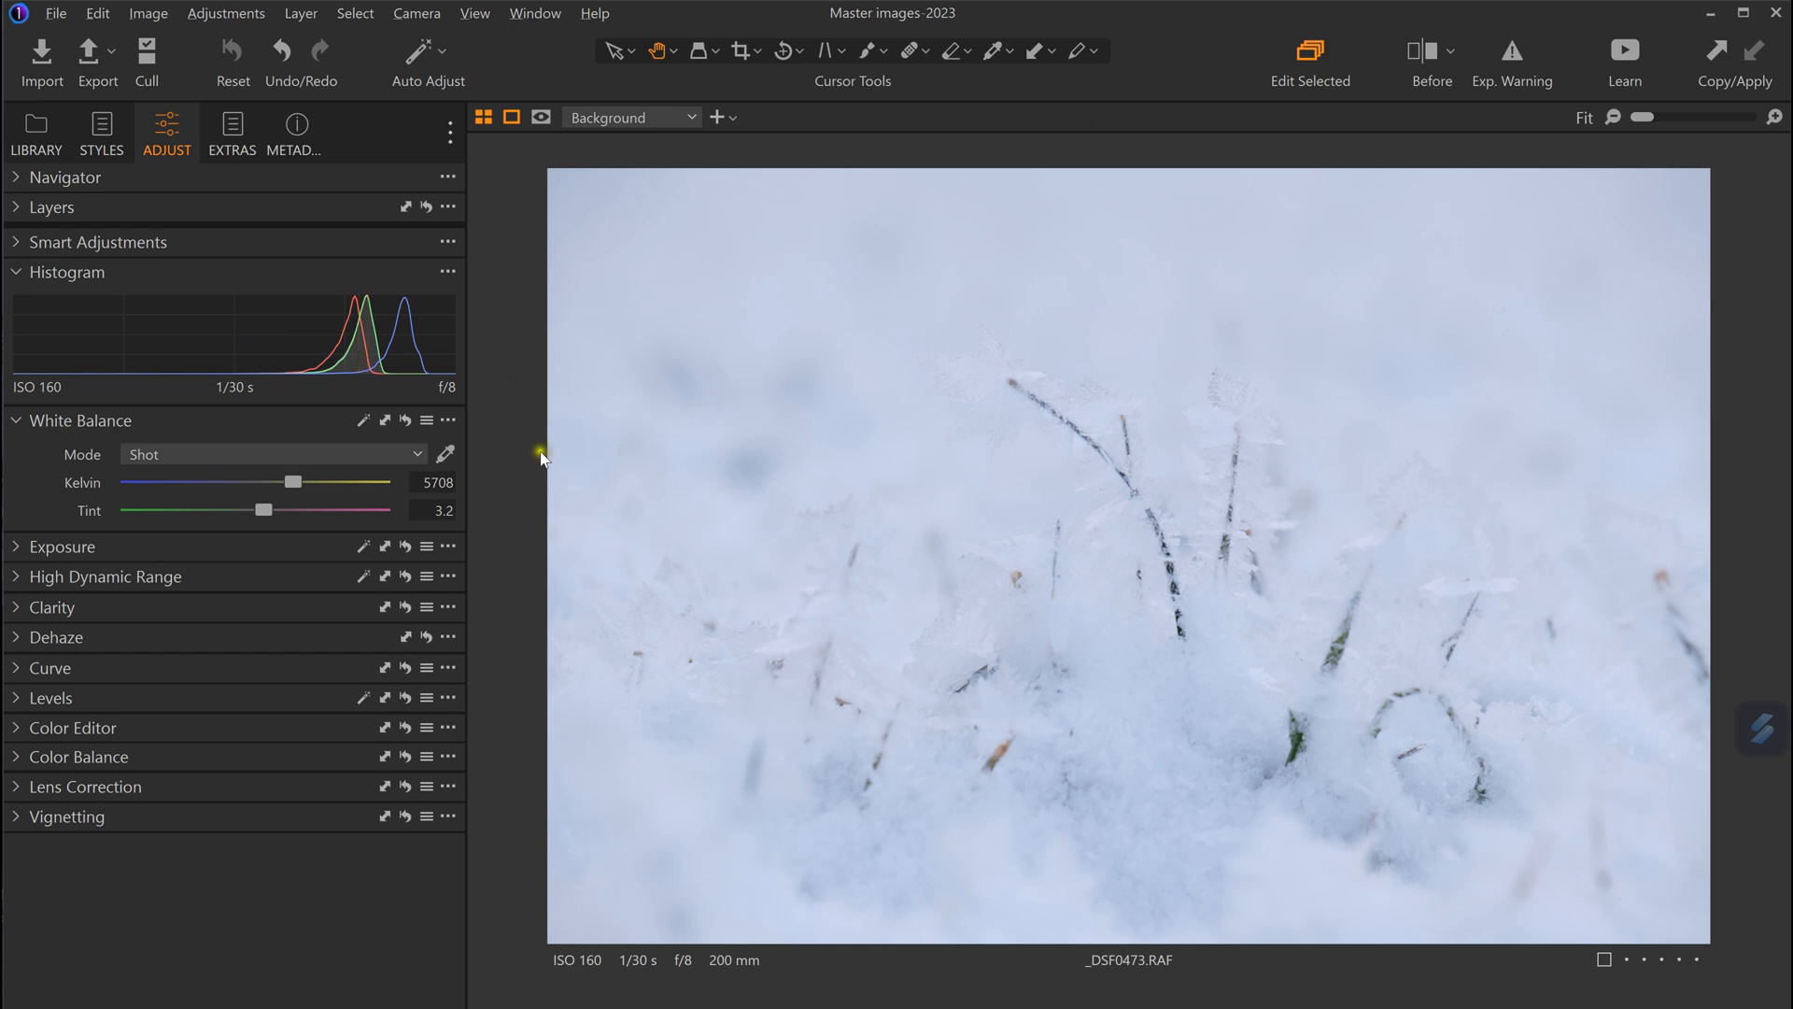
Adjust the frosted grass photo's white balance, making Kelvin warmer than the shot setting and lowering Tint to 0.5.
left_click_drag(295, 480, 329, 482)
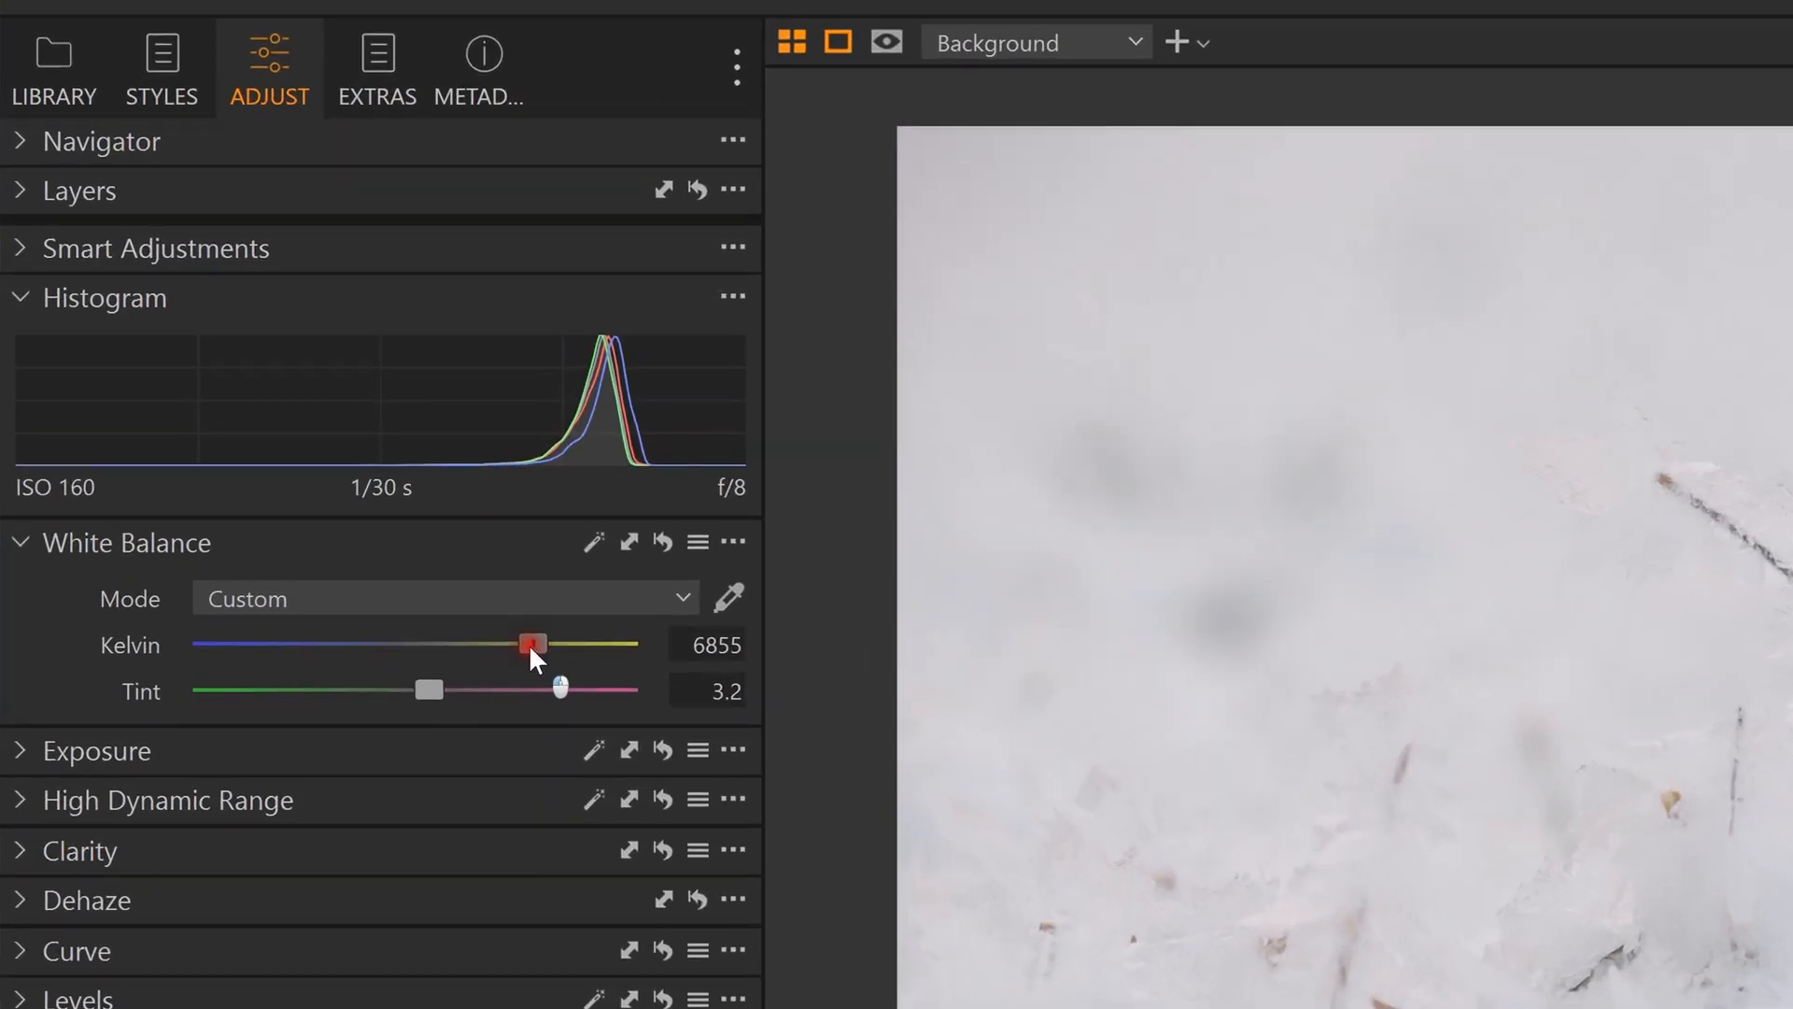
left_click_drag(326, 483, 332, 487)
left_click_drag(620, 710, 622, 710)
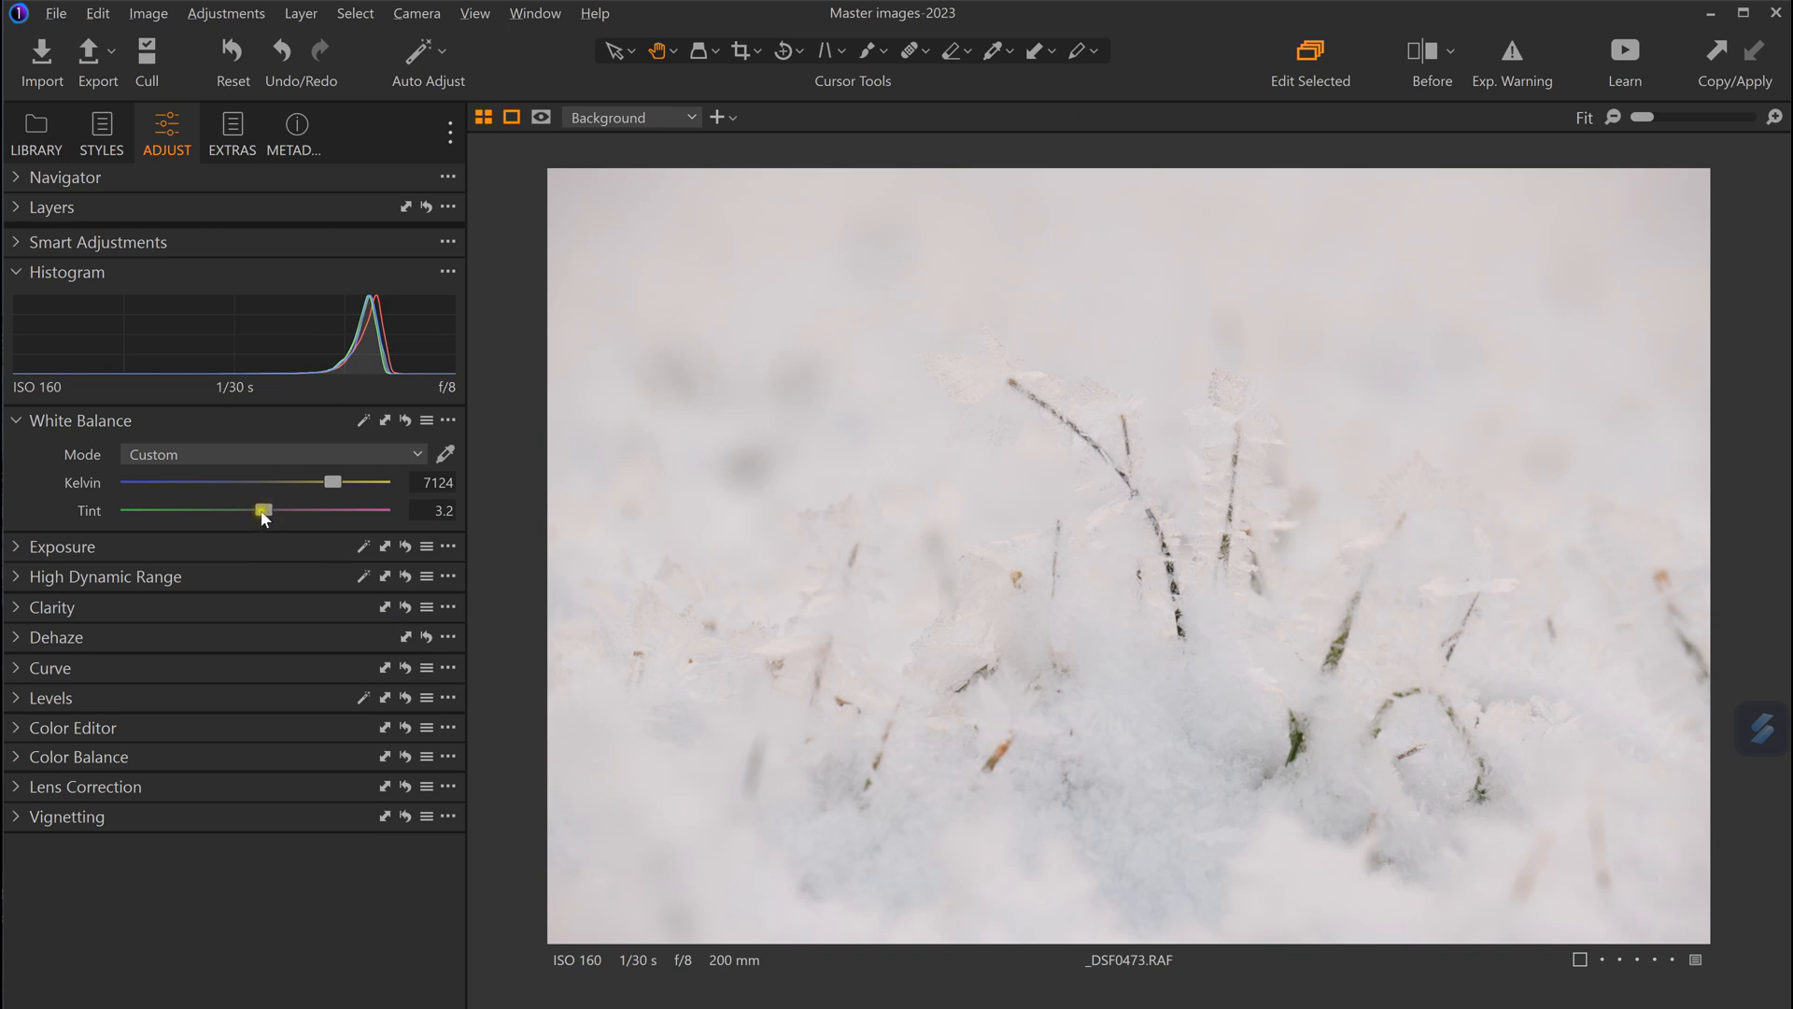
left_click_drag(260, 505, 255, 498)
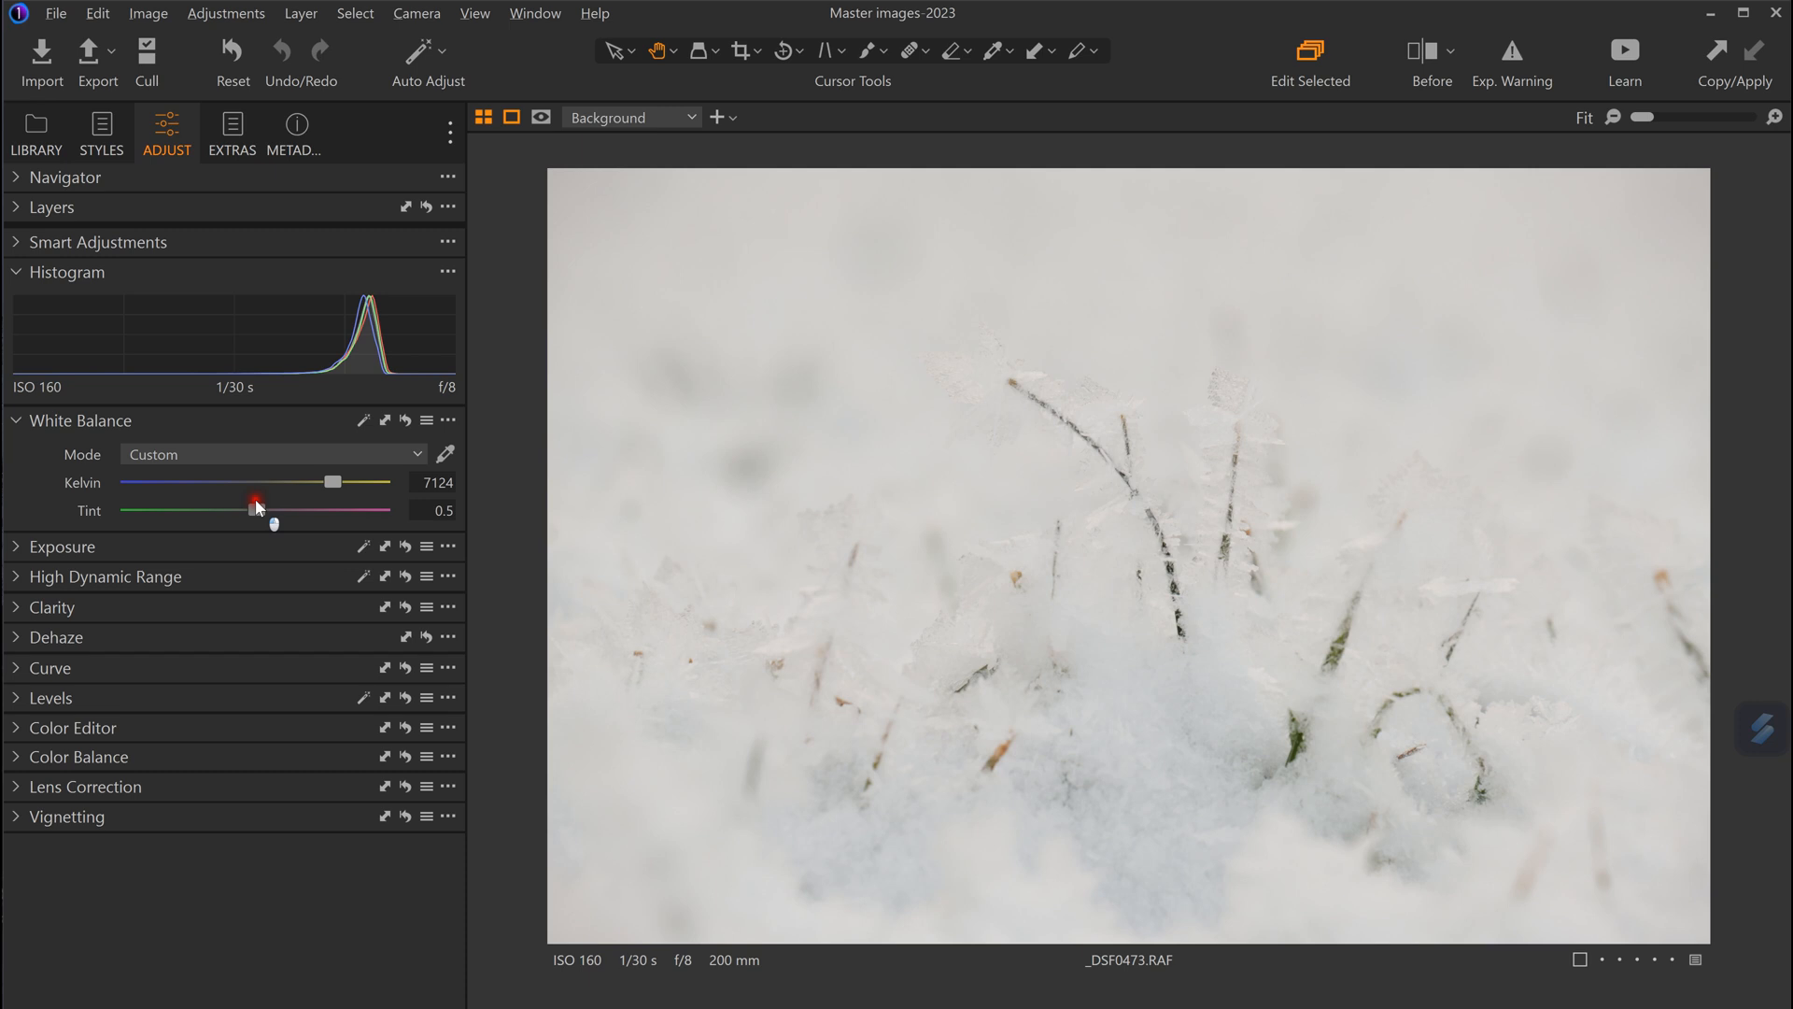
left_click_drag(255, 501, 255, 505)
left_click_drag(332, 481, 326, 479)
left_click_drag(330, 483, 317, 482)
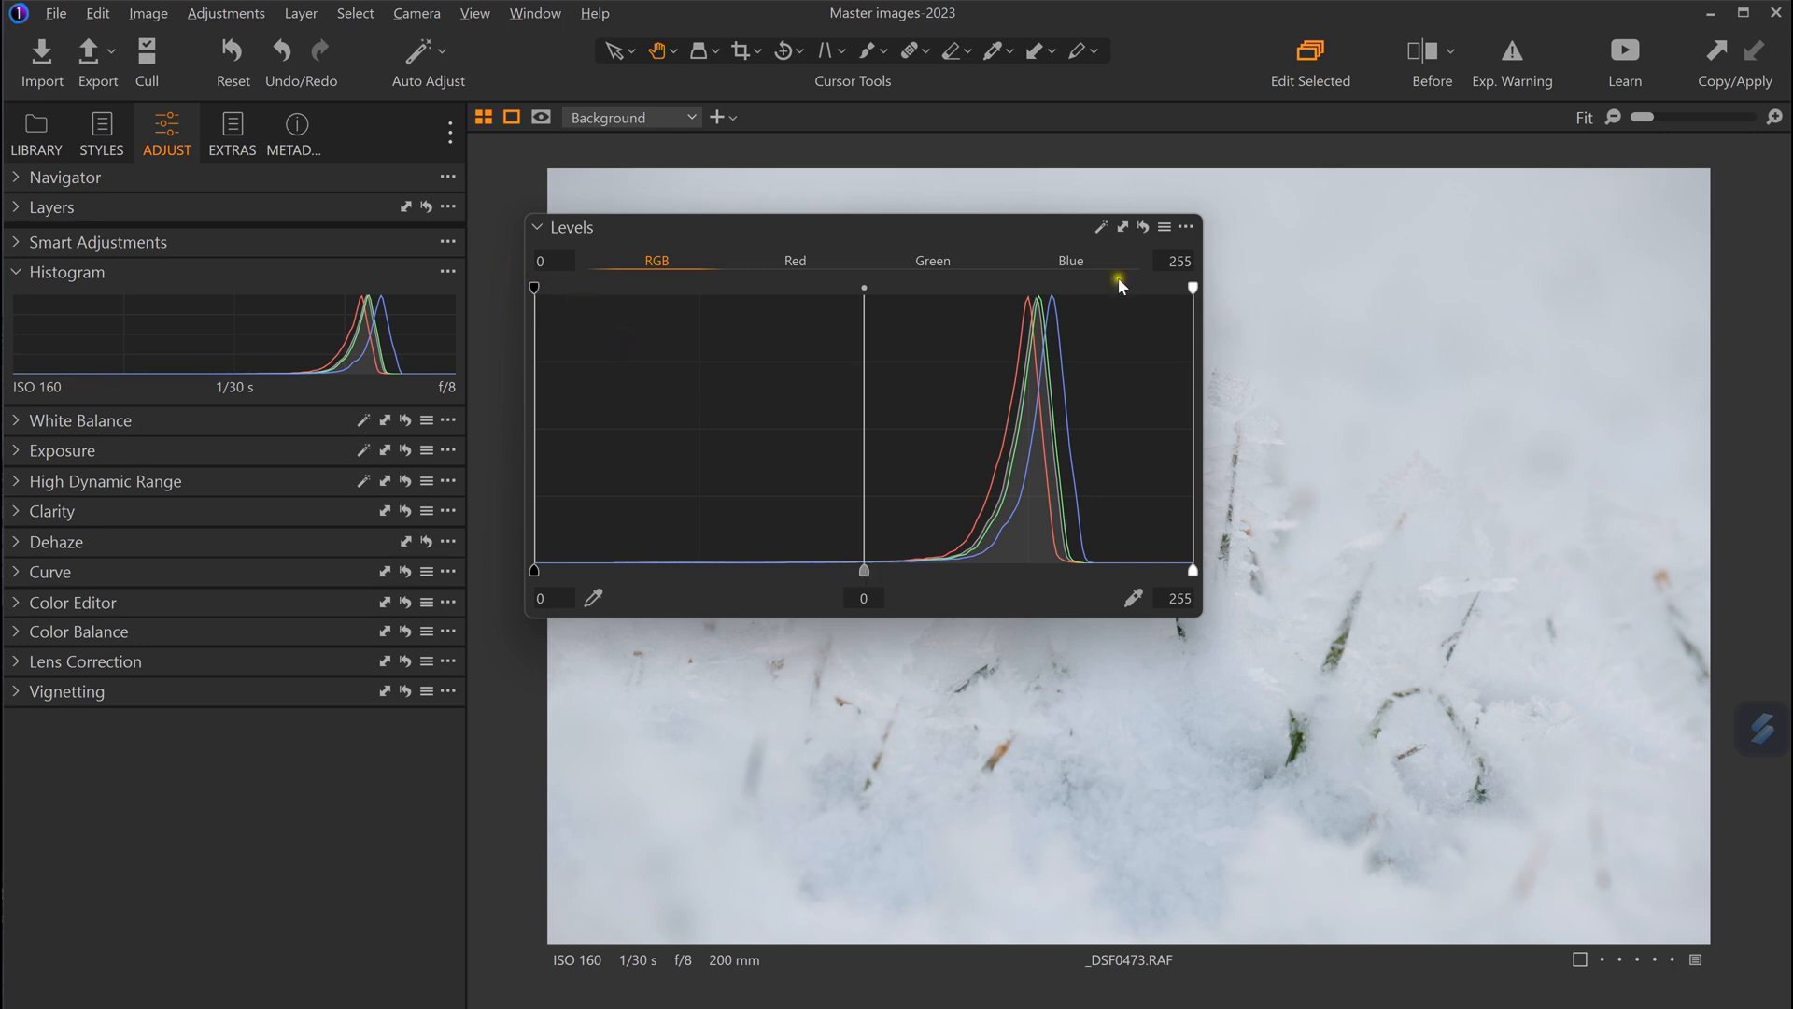
Raise the RGB shadow input level to 70 and dock the floating Levels tool below Exposure.
left_click_drag(534, 570, 720, 568)
left_click_drag(796, 225, 303, 440)
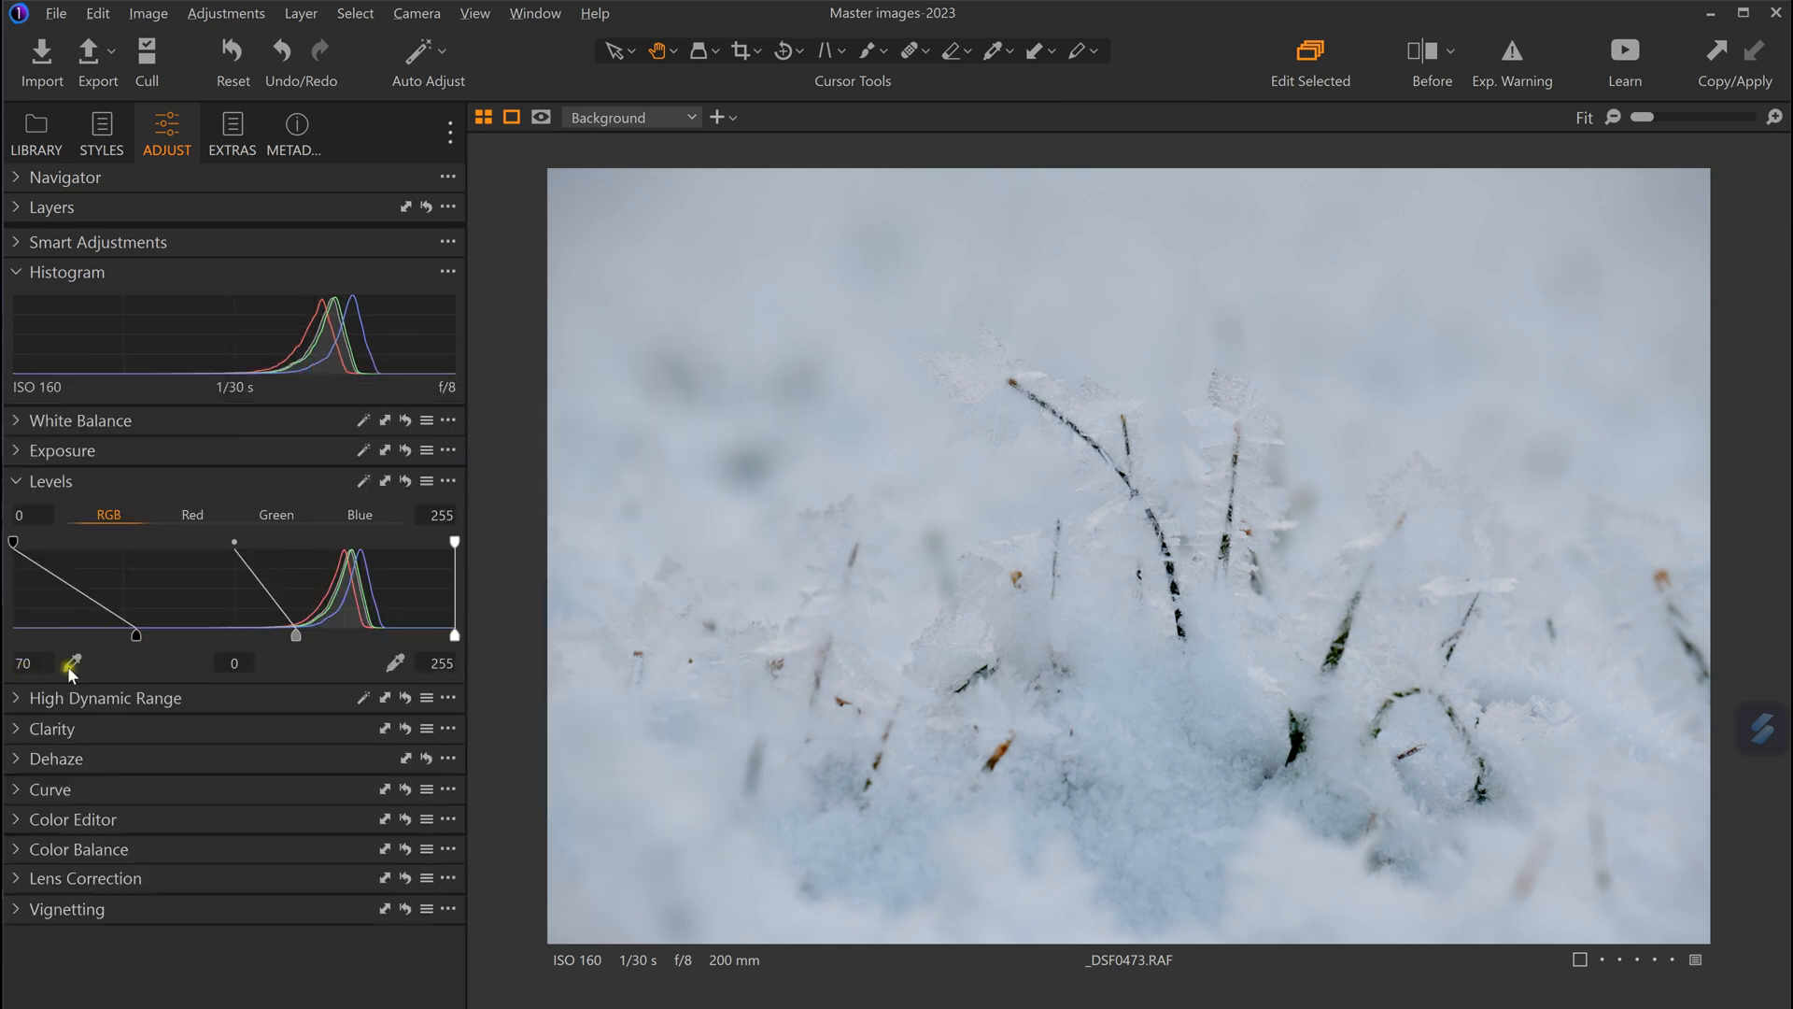
Set both the RGB shadow input and shadow output levels to 31, and compare with Levels temporarily reset.
left_click_drag(136, 636, 65, 636)
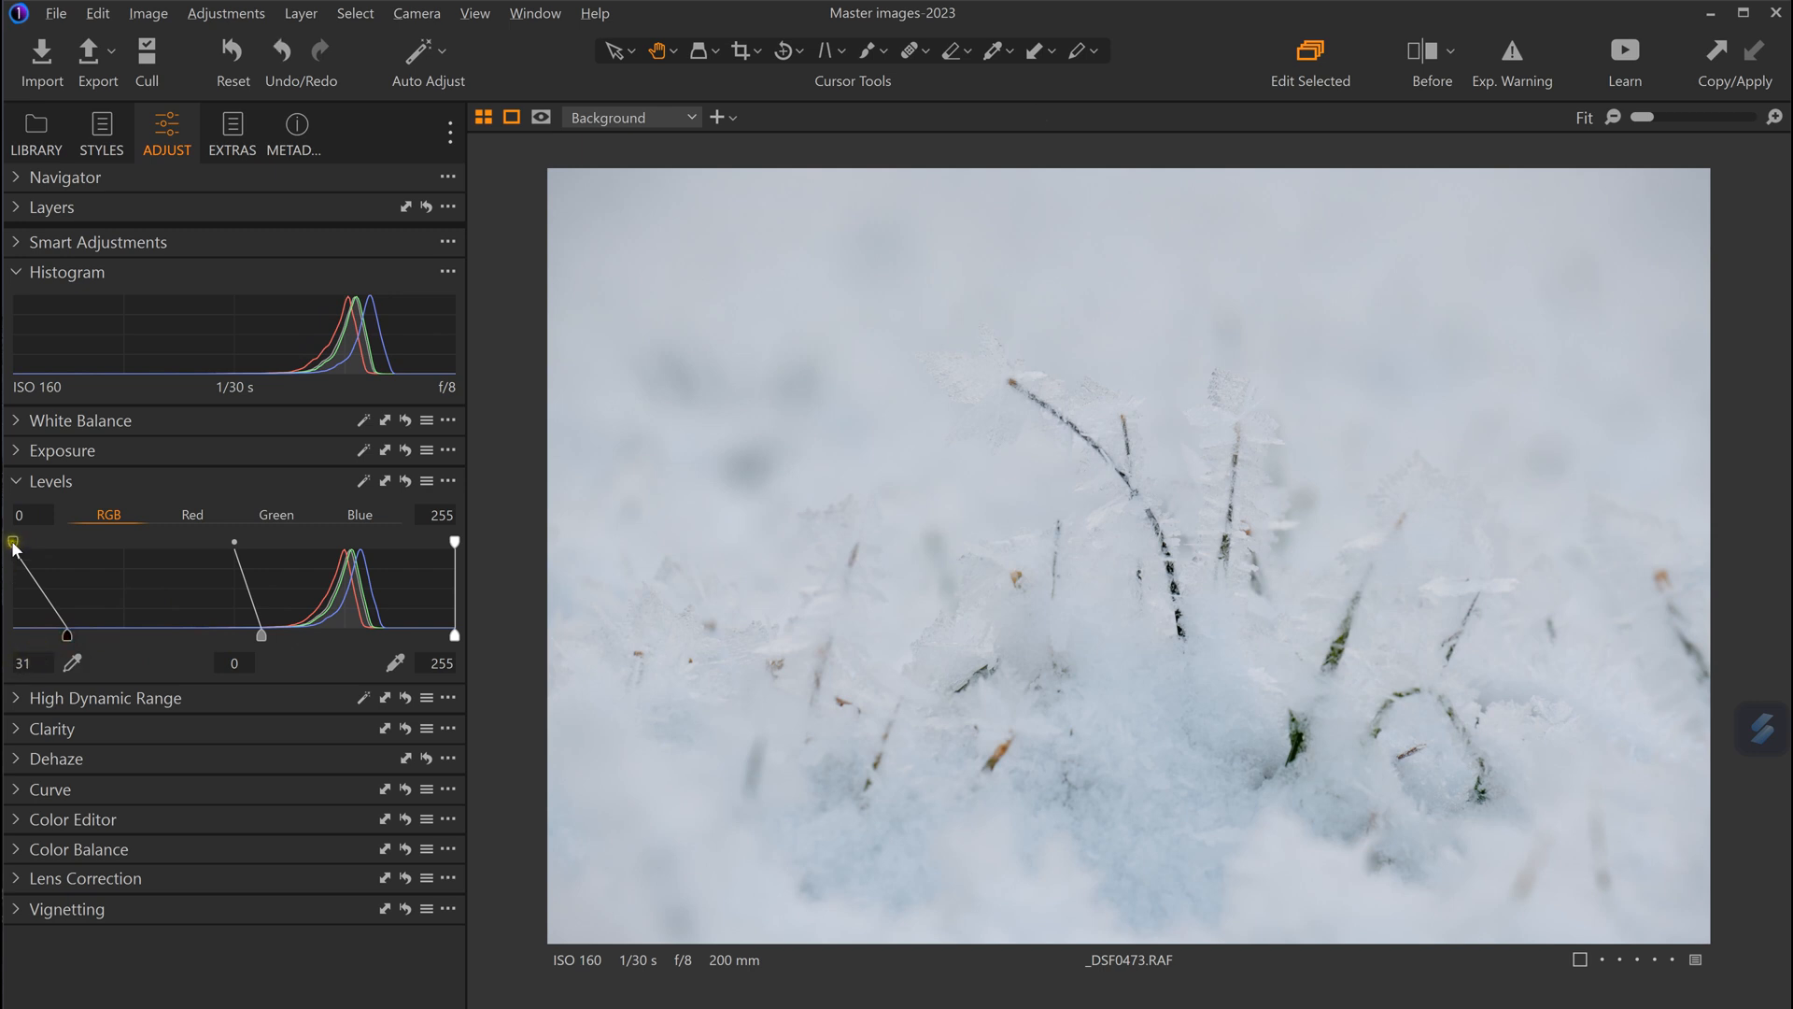
left_click_drag(14, 542, 66, 542)
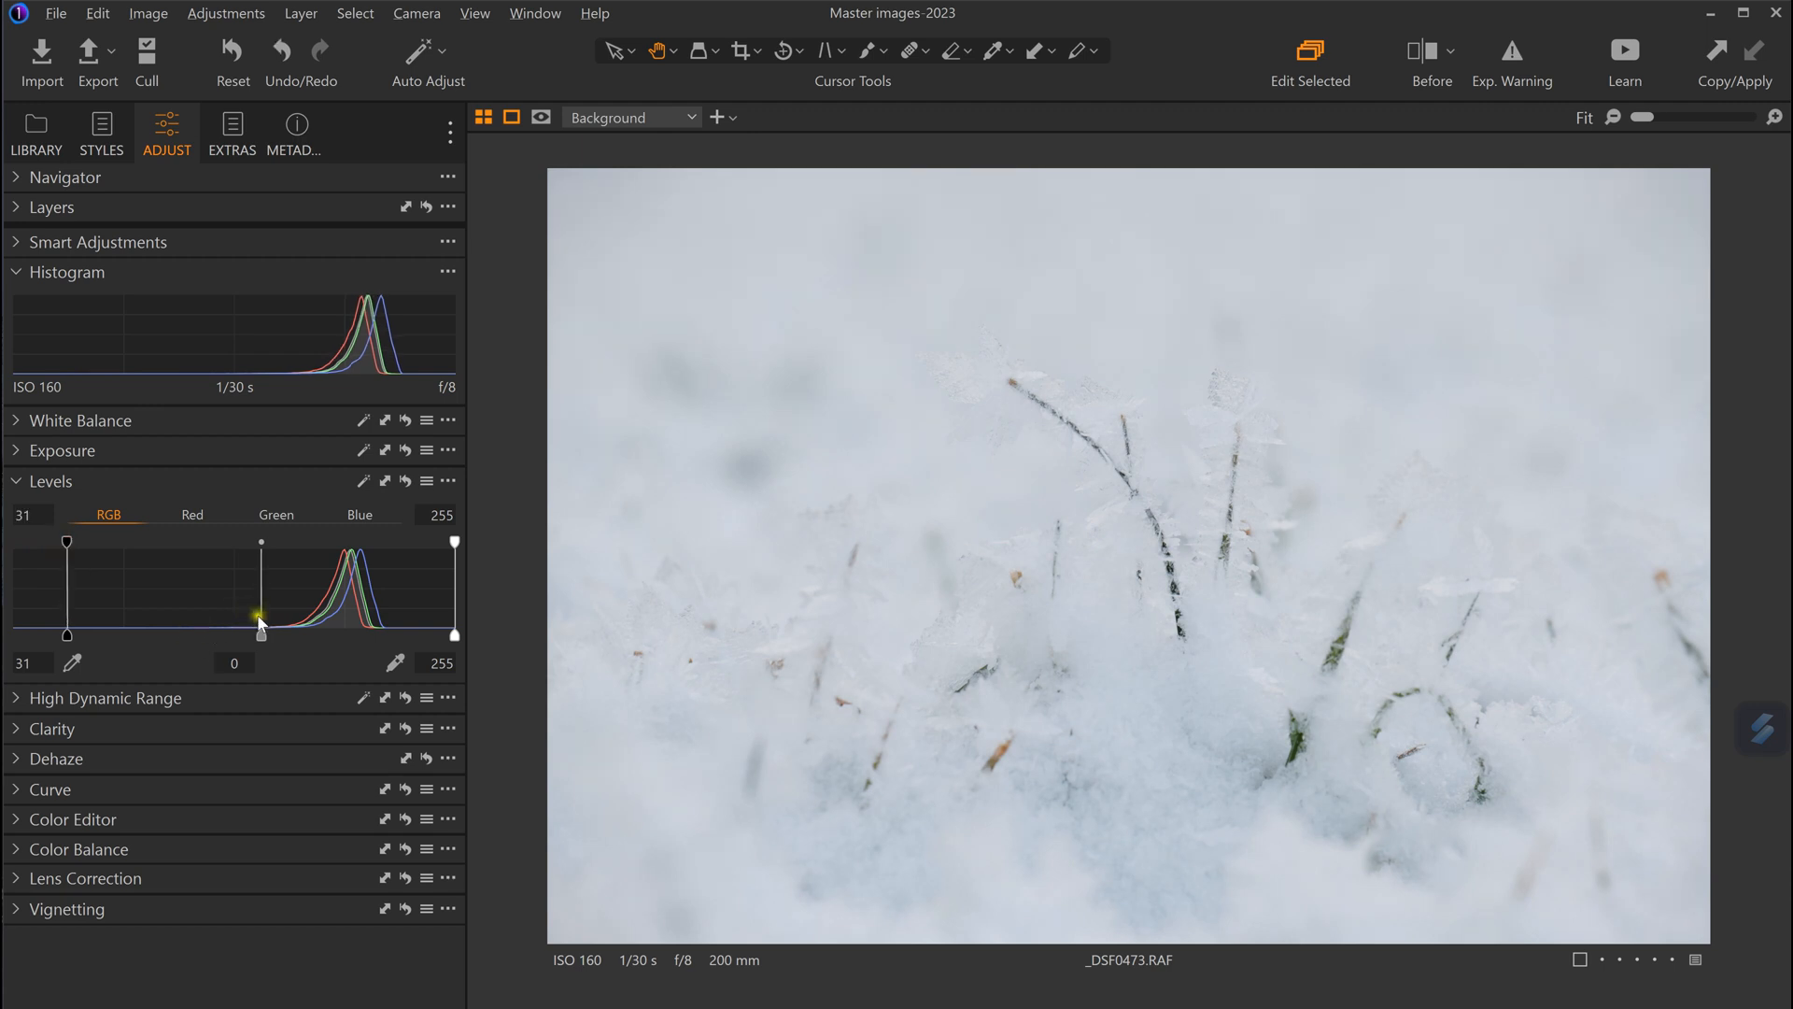
left_click(406, 480, "alt")
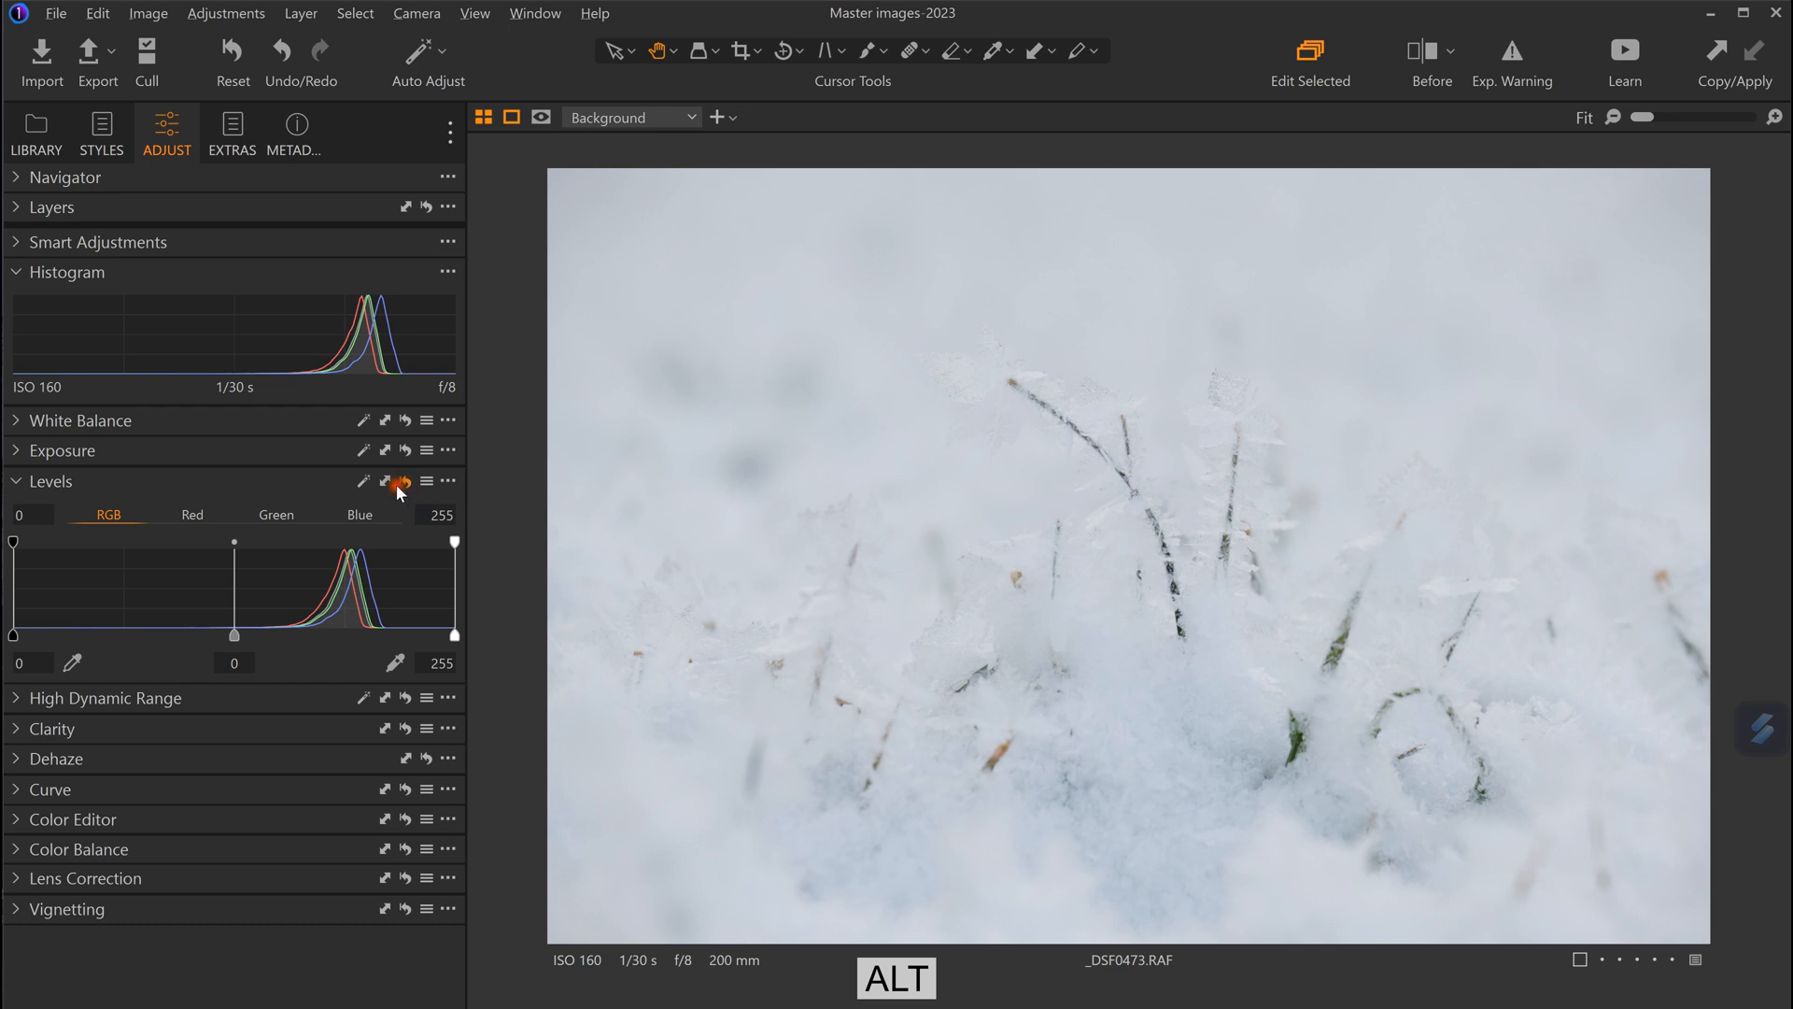
left_click(405, 481, "alt")
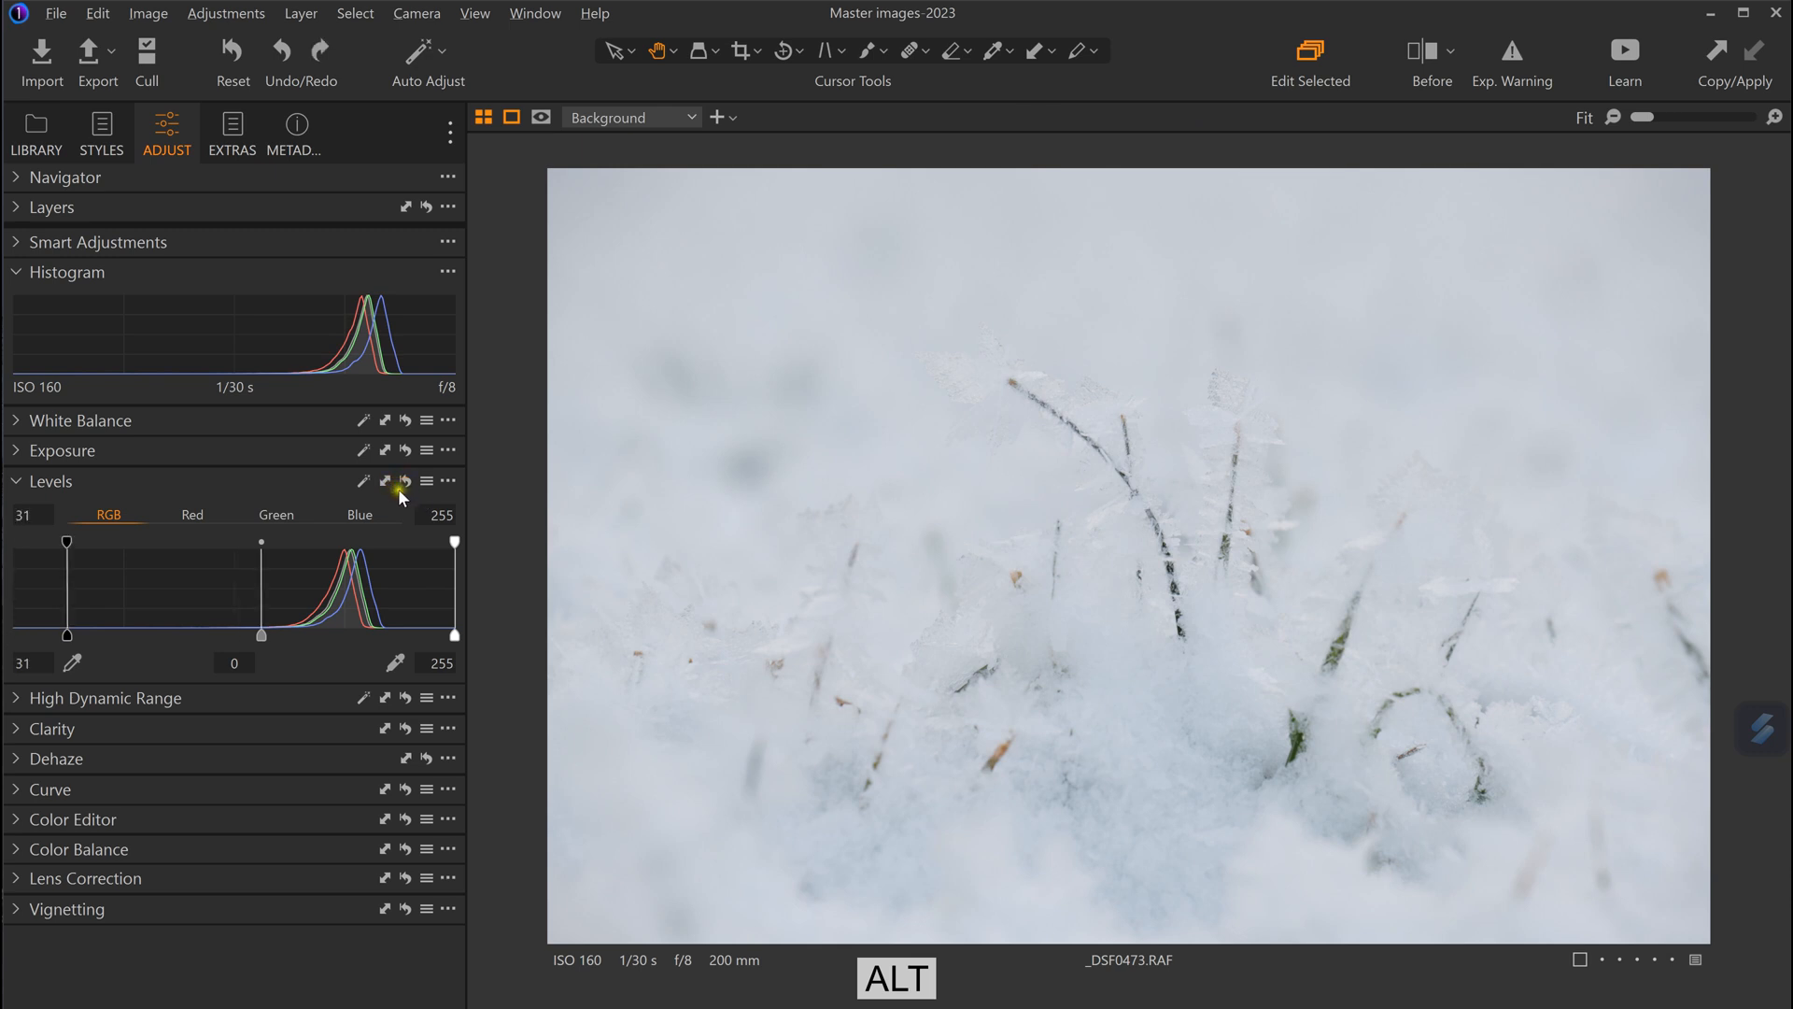
Set the RGB shadow input level to 0 and try shadow output levels of 66, 42 and 35 before returning it to 0.
left_click_drag(65, 635, 3, 626)
left_click_drag(13, 551, 128, 549)
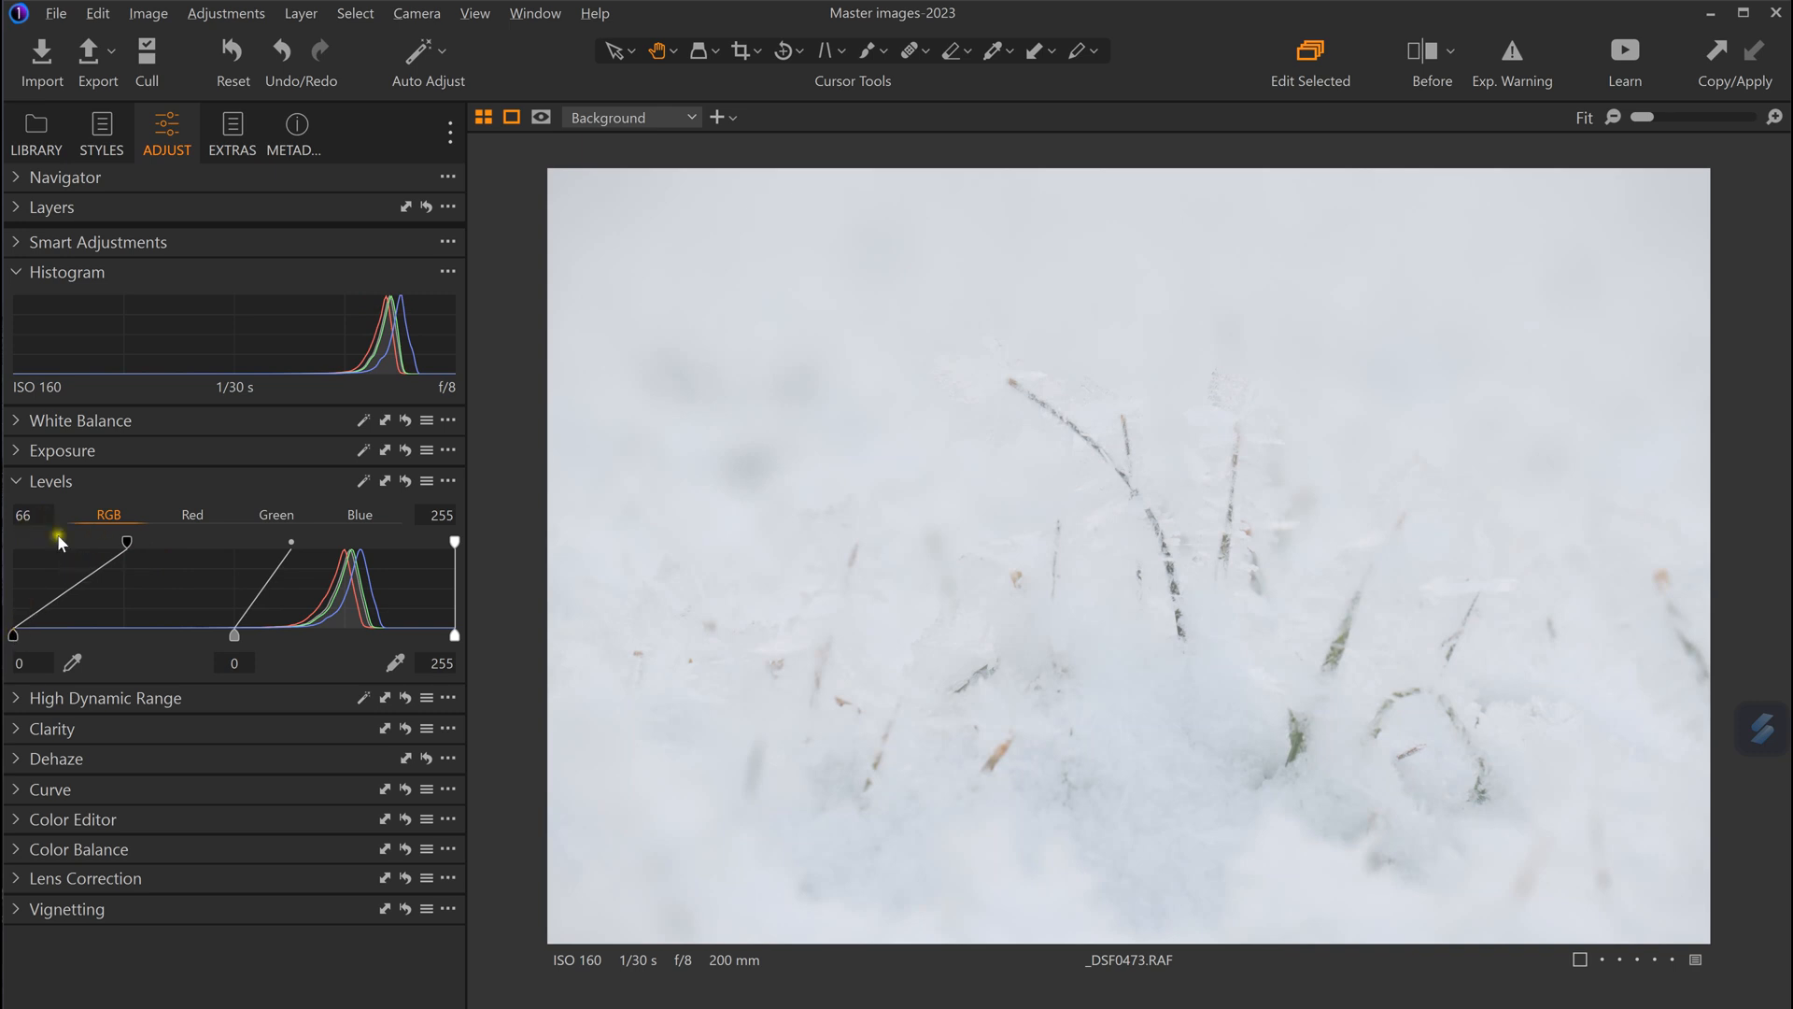
left_click_drag(120, 558, 79, 559)
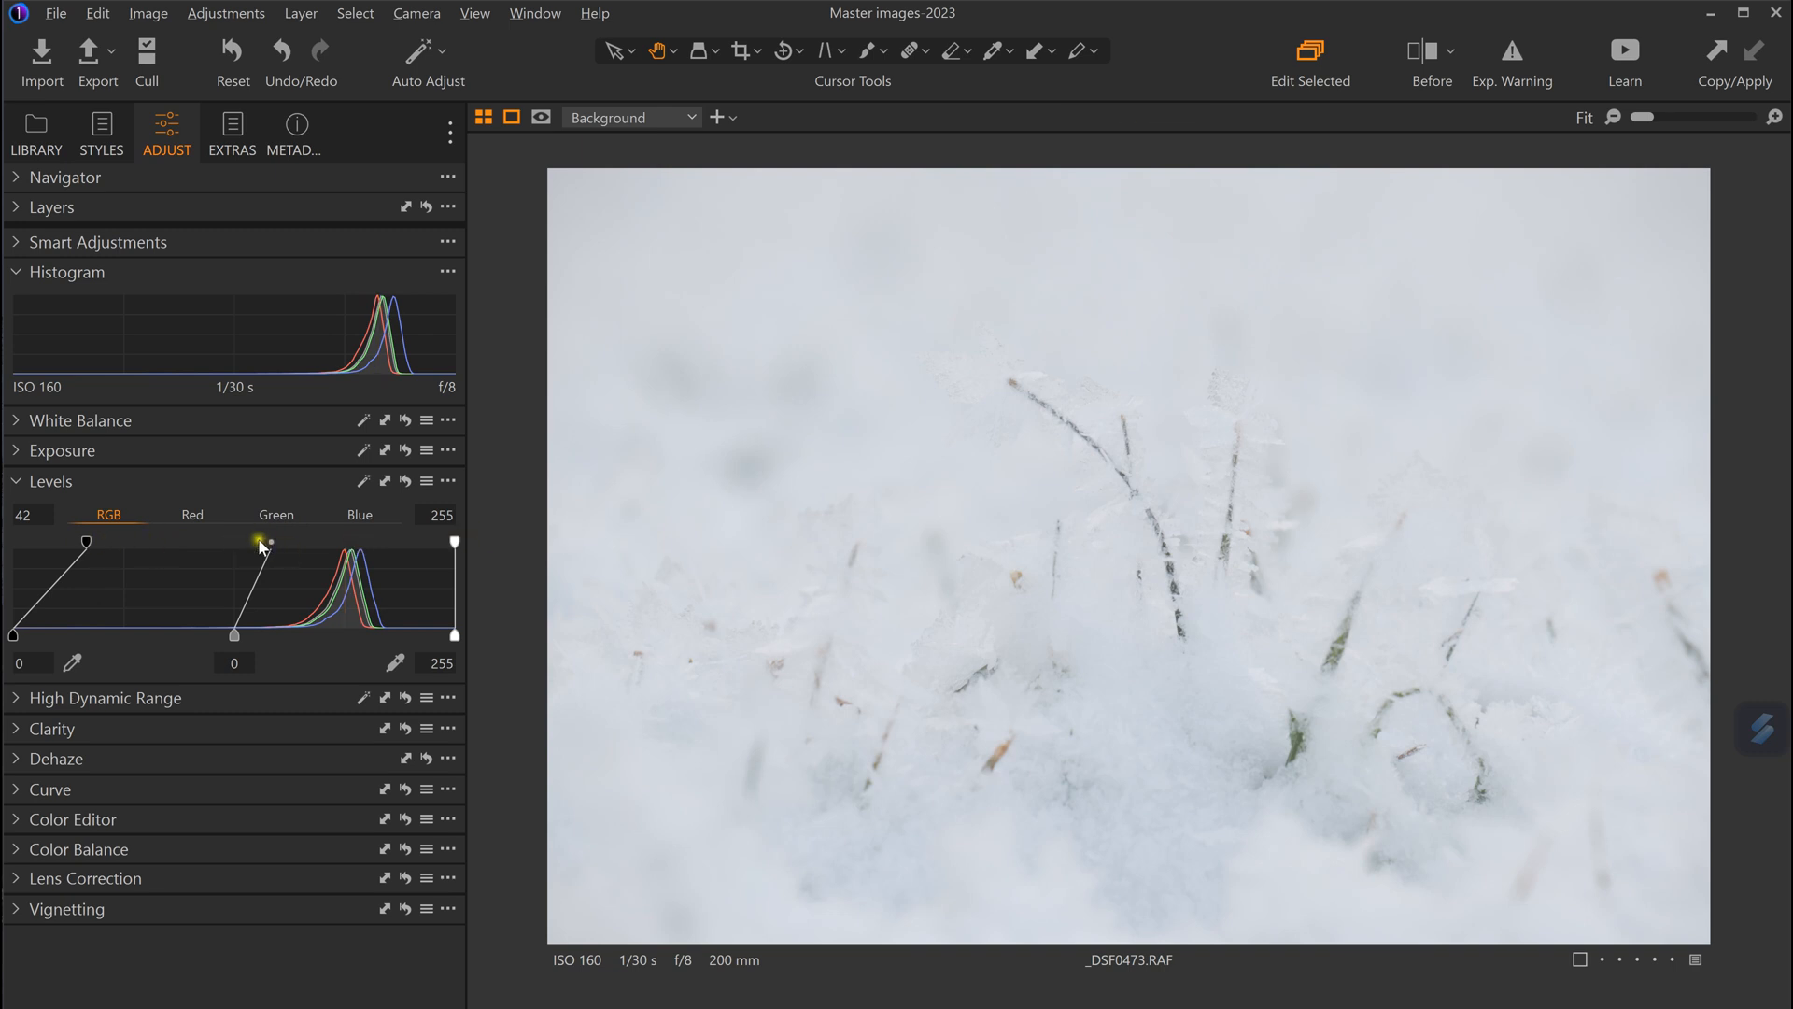
mouse_move(86, 542)
left_mouse_down()
mouse_move(47, 542)
mouse_move(74, 538)
left_mouse_up()
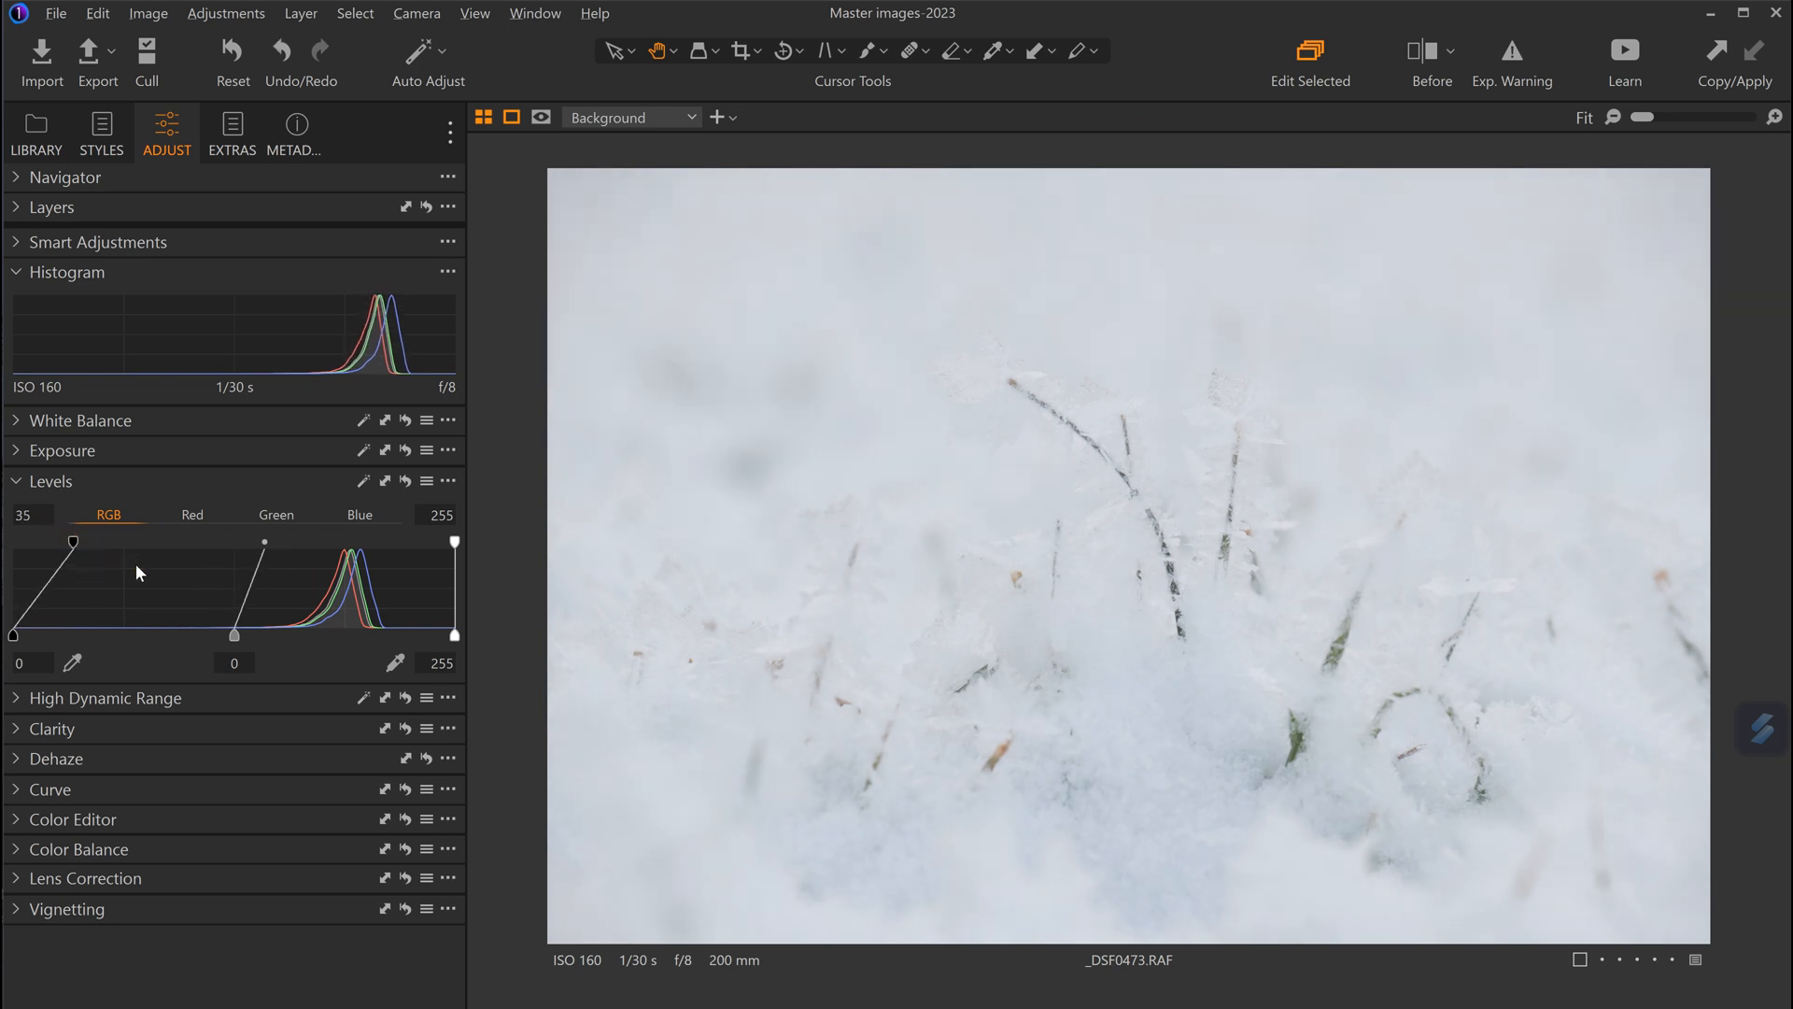
left_click_drag(73, 541, 5, 538)
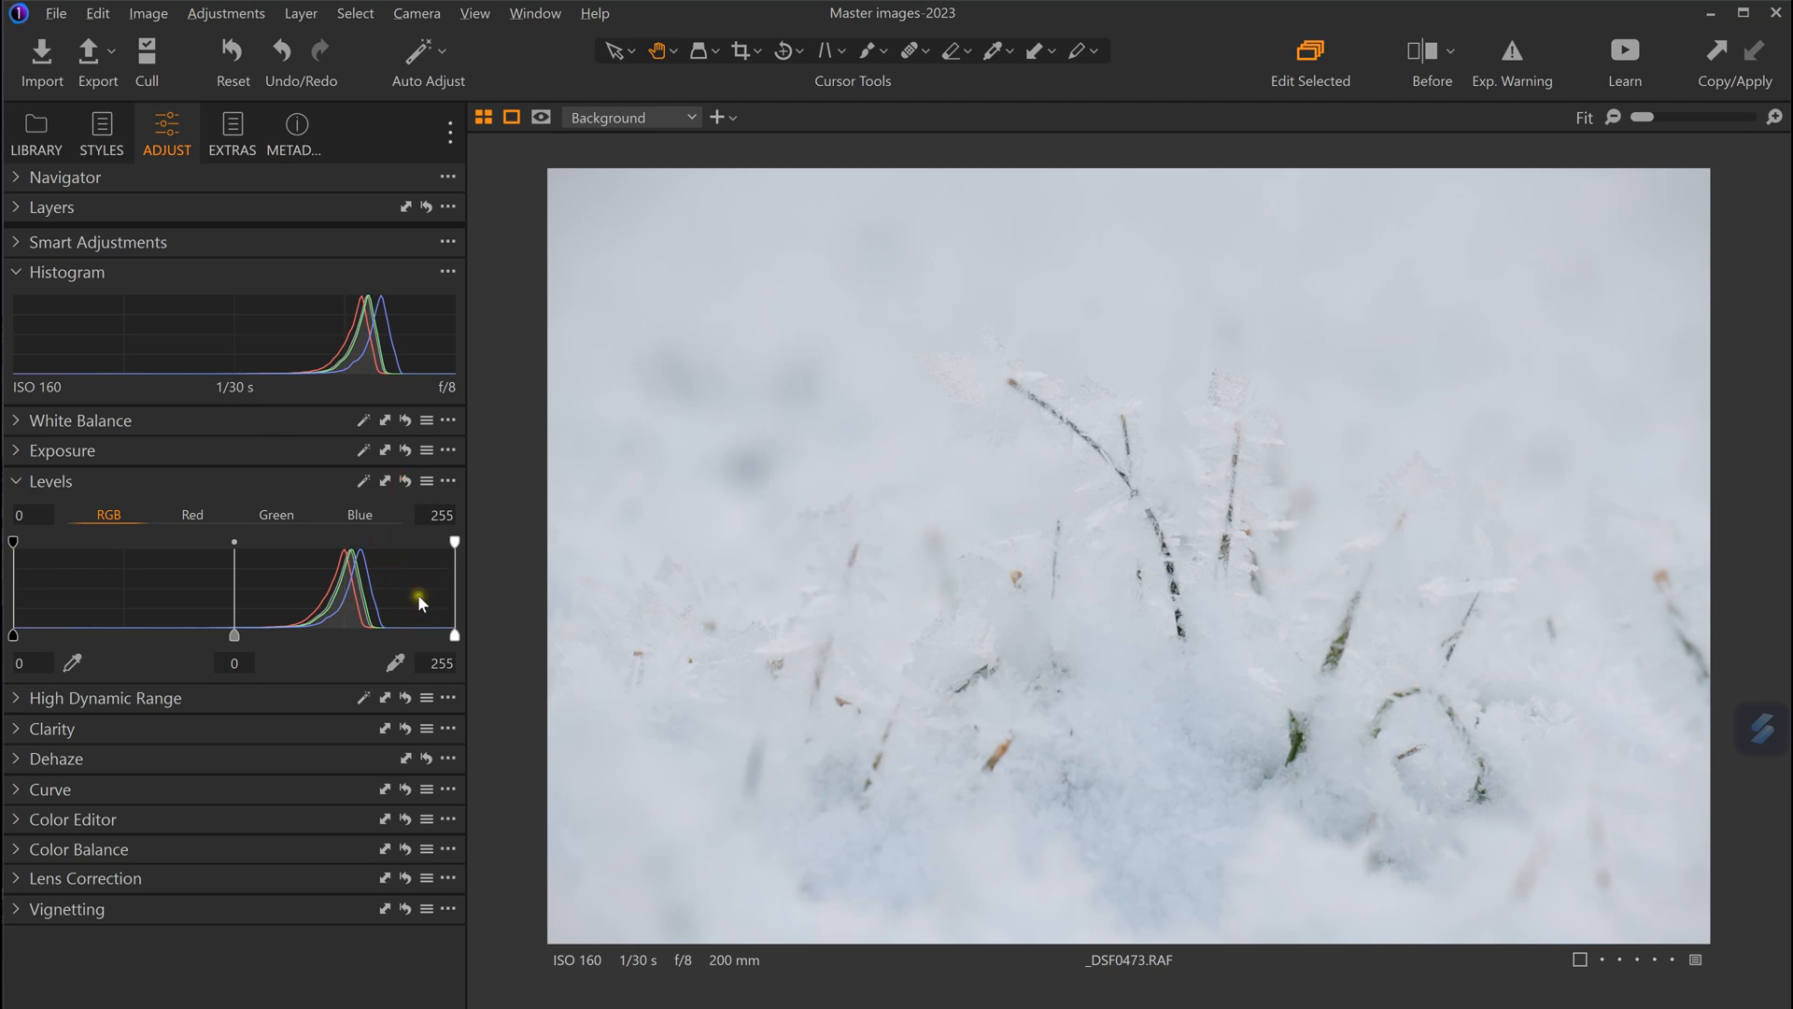
Lower the RGB highlight input level to 219 and further to 206, comparing with Levels temporarily reset and checking the exposure warning.
left_click_drag(455, 636, 391, 635)
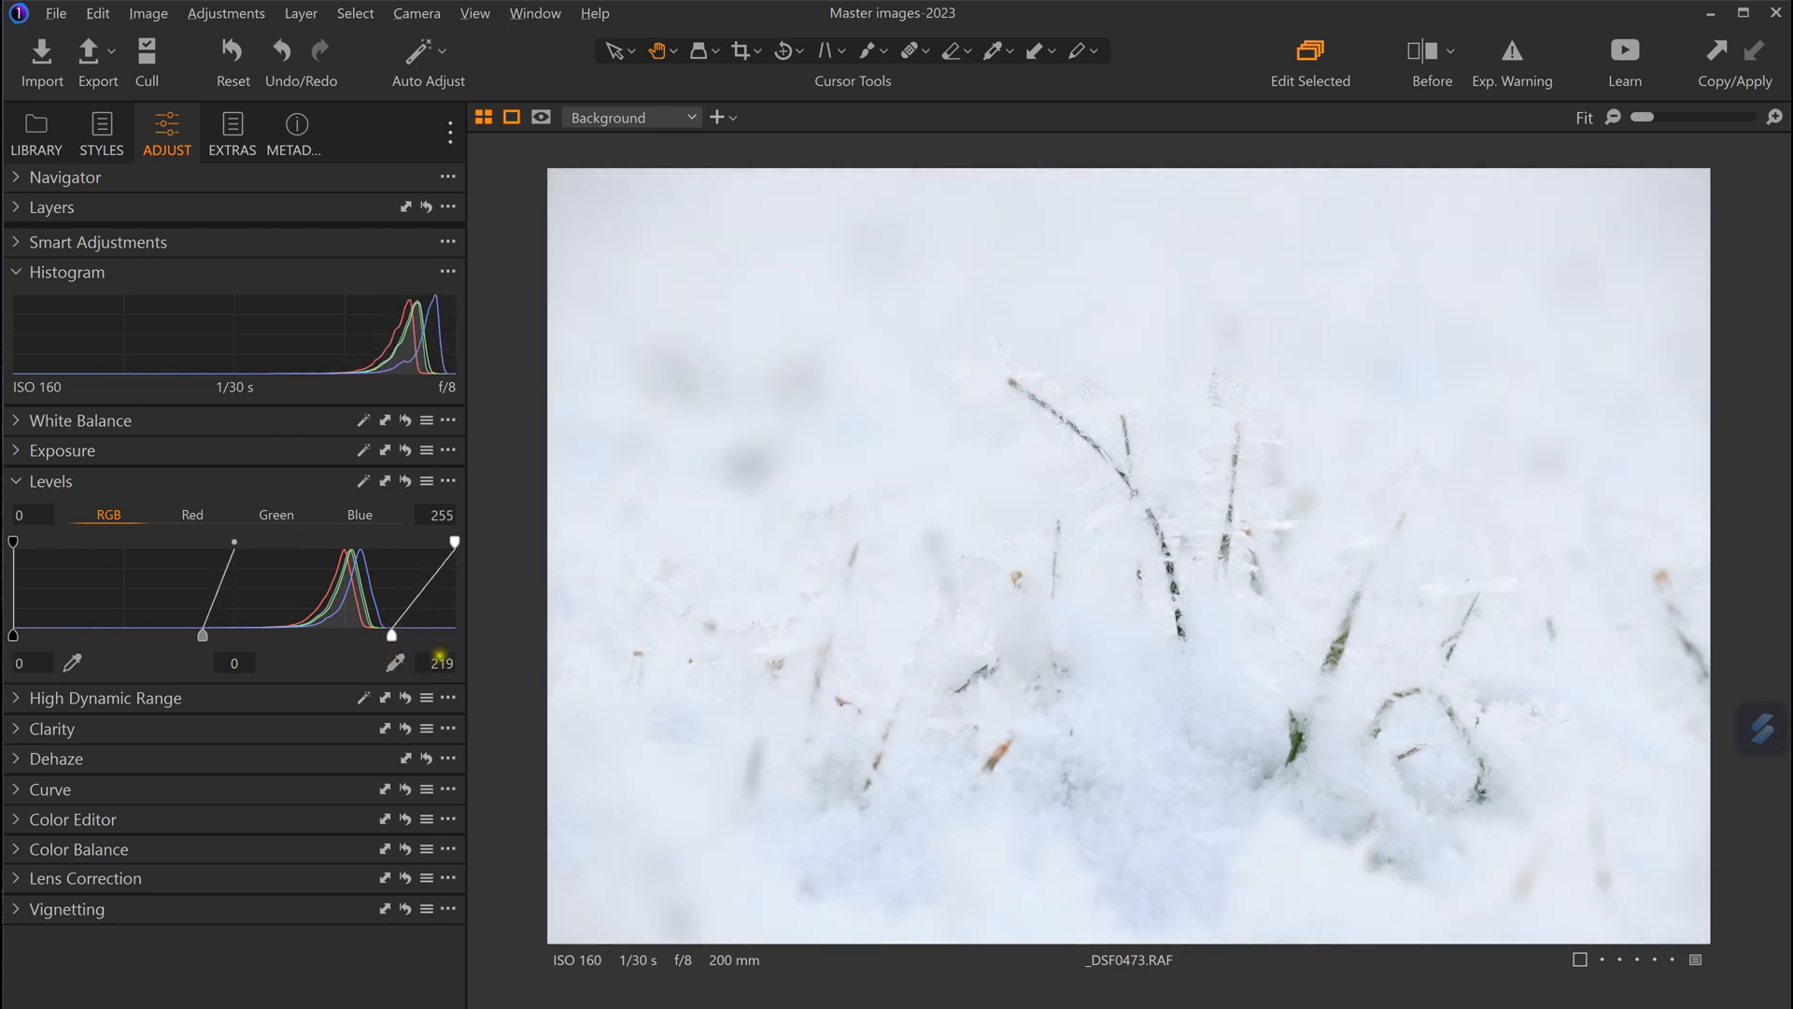
left_click(390, 636)
left_click_drag(391, 637, 393, 636)
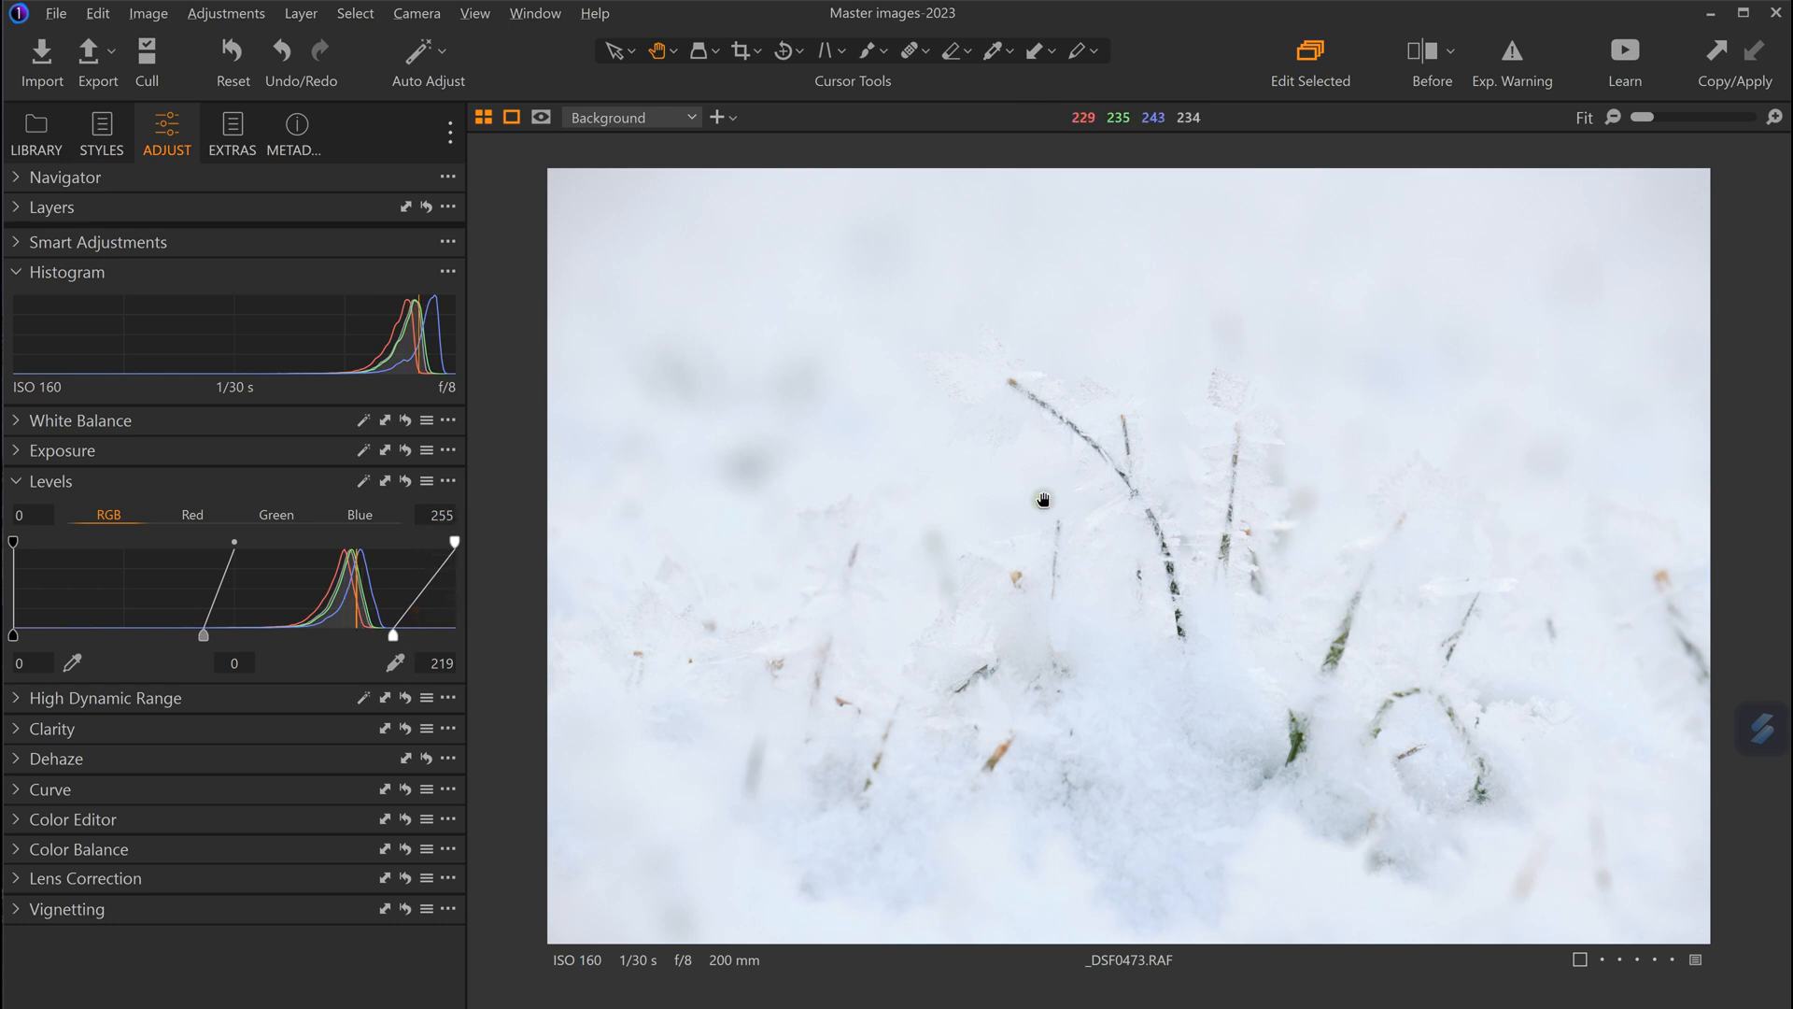
left_click(403, 483, "alt")
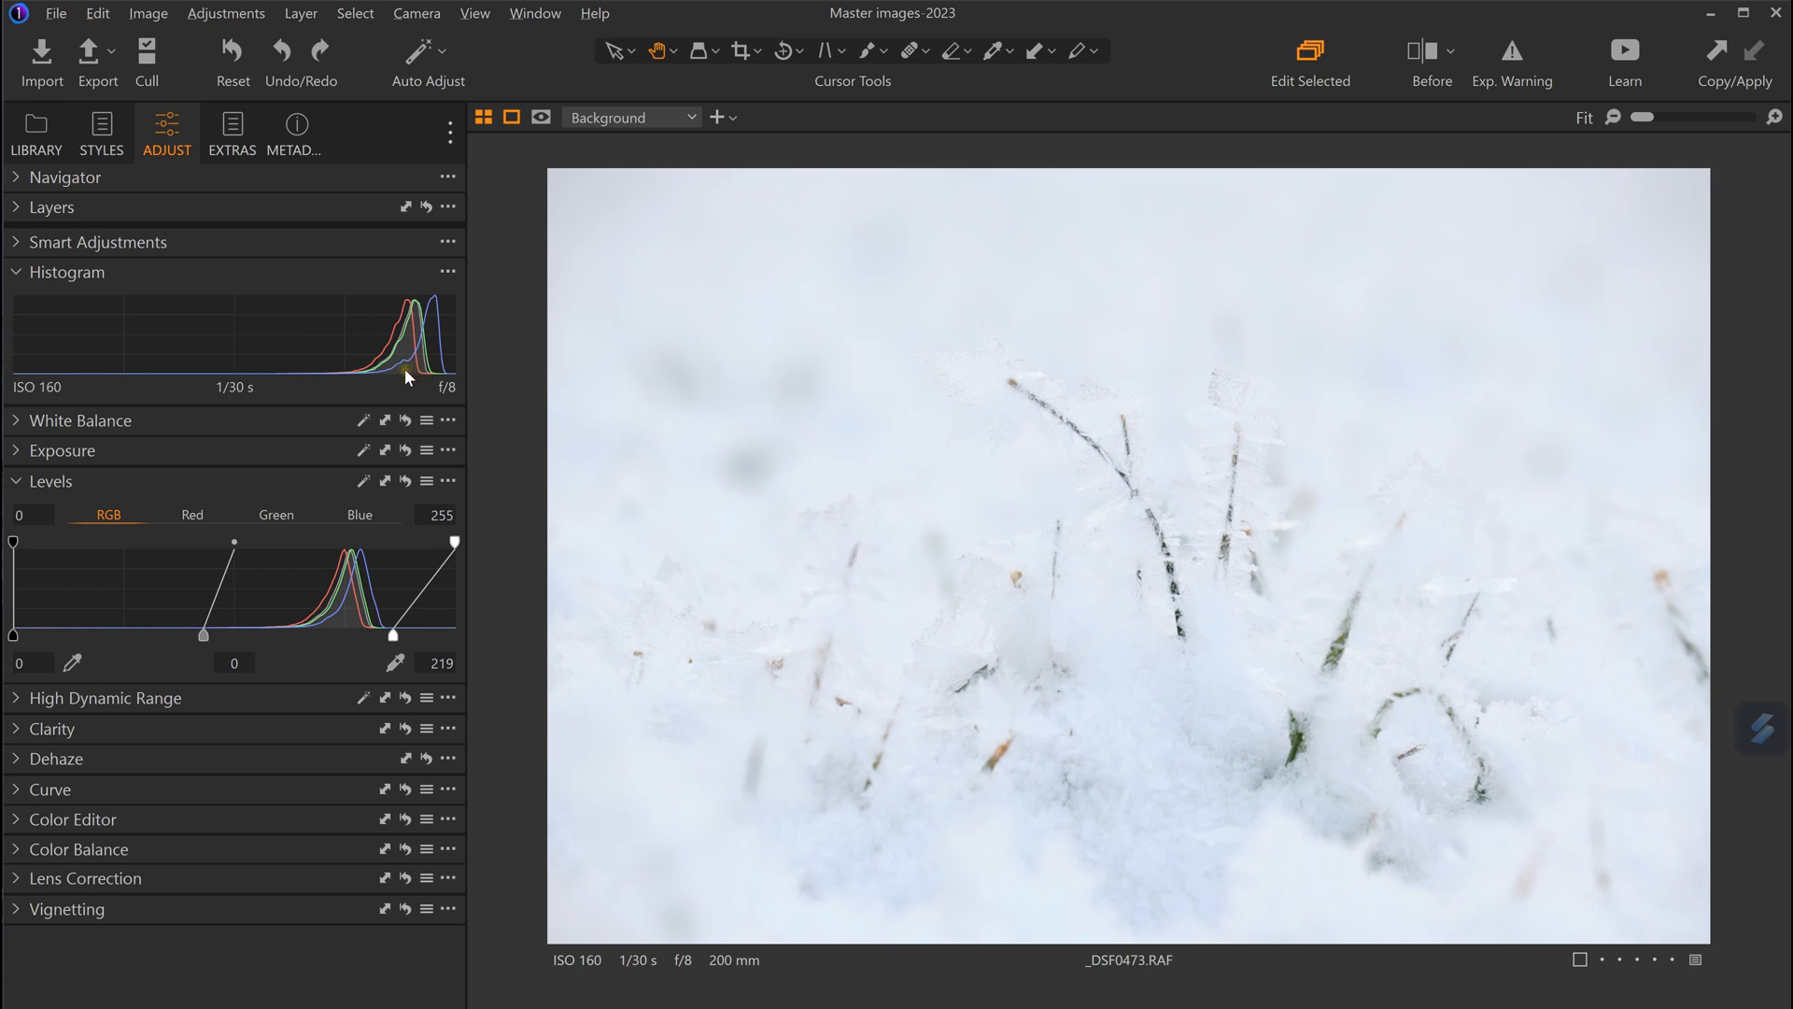
left_click(407, 478, "alt")
left_click_drag(394, 635, 369, 635)
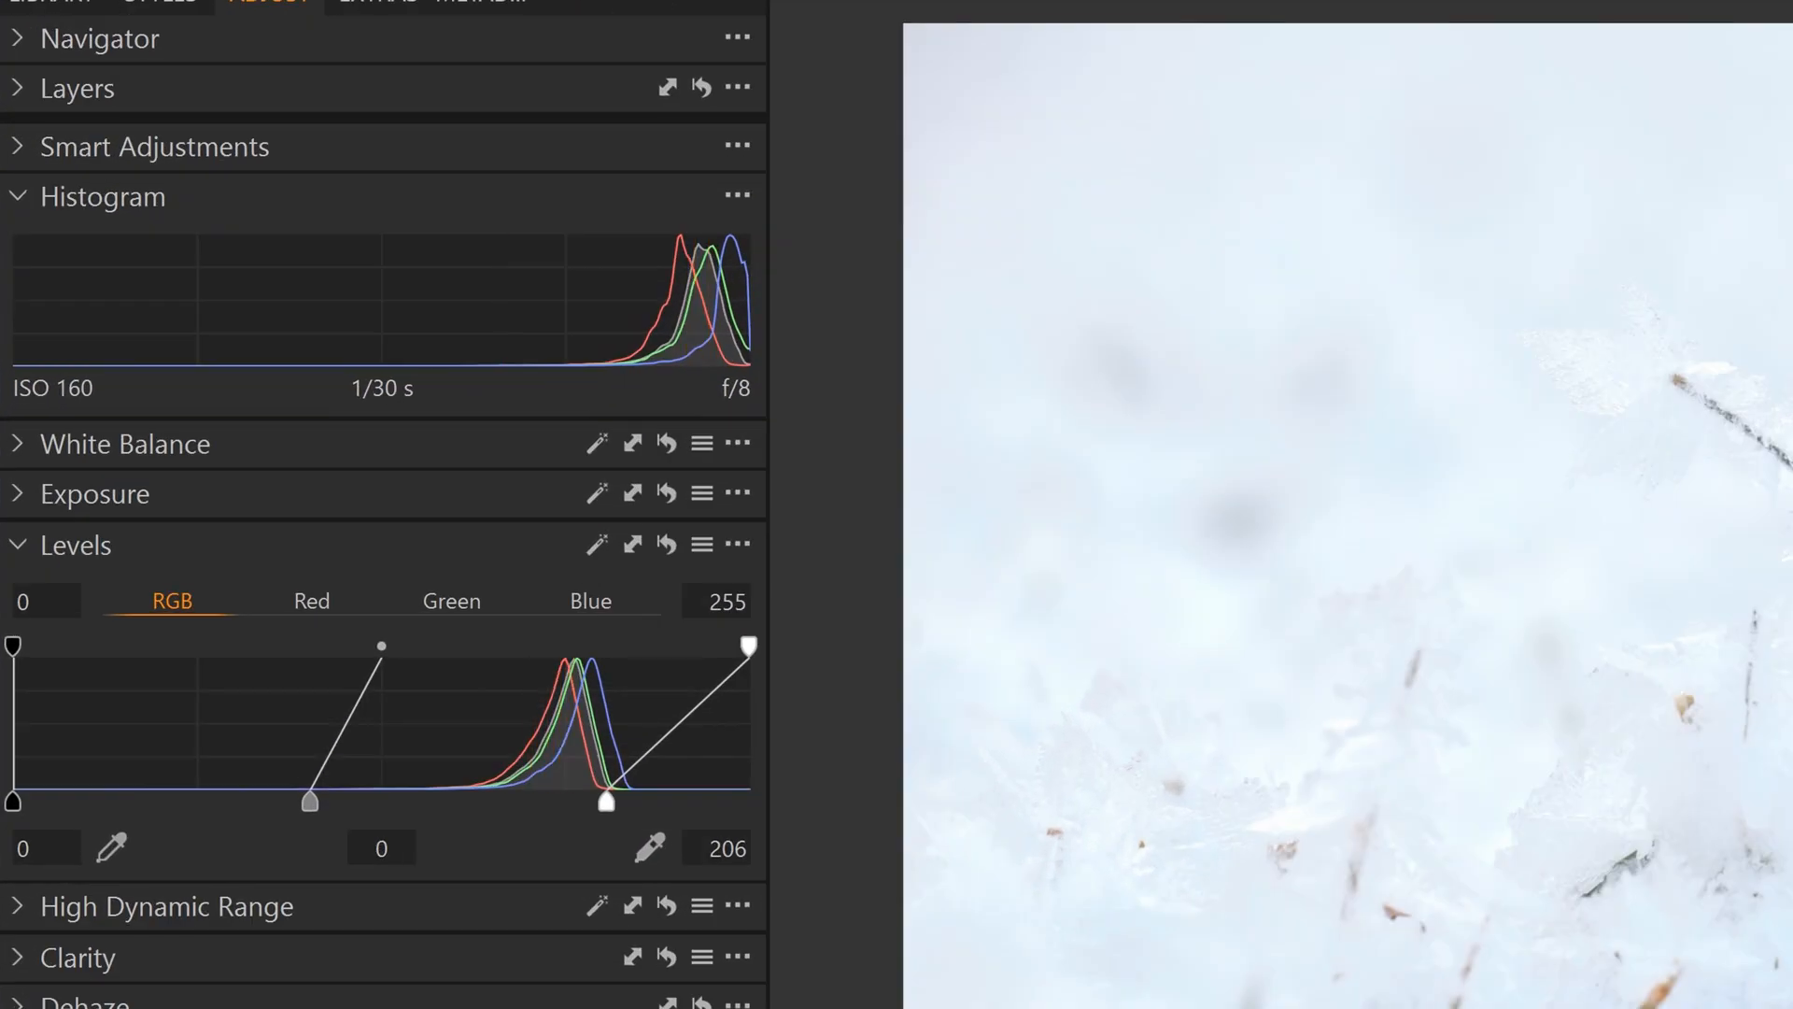
left_click(1512, 53)
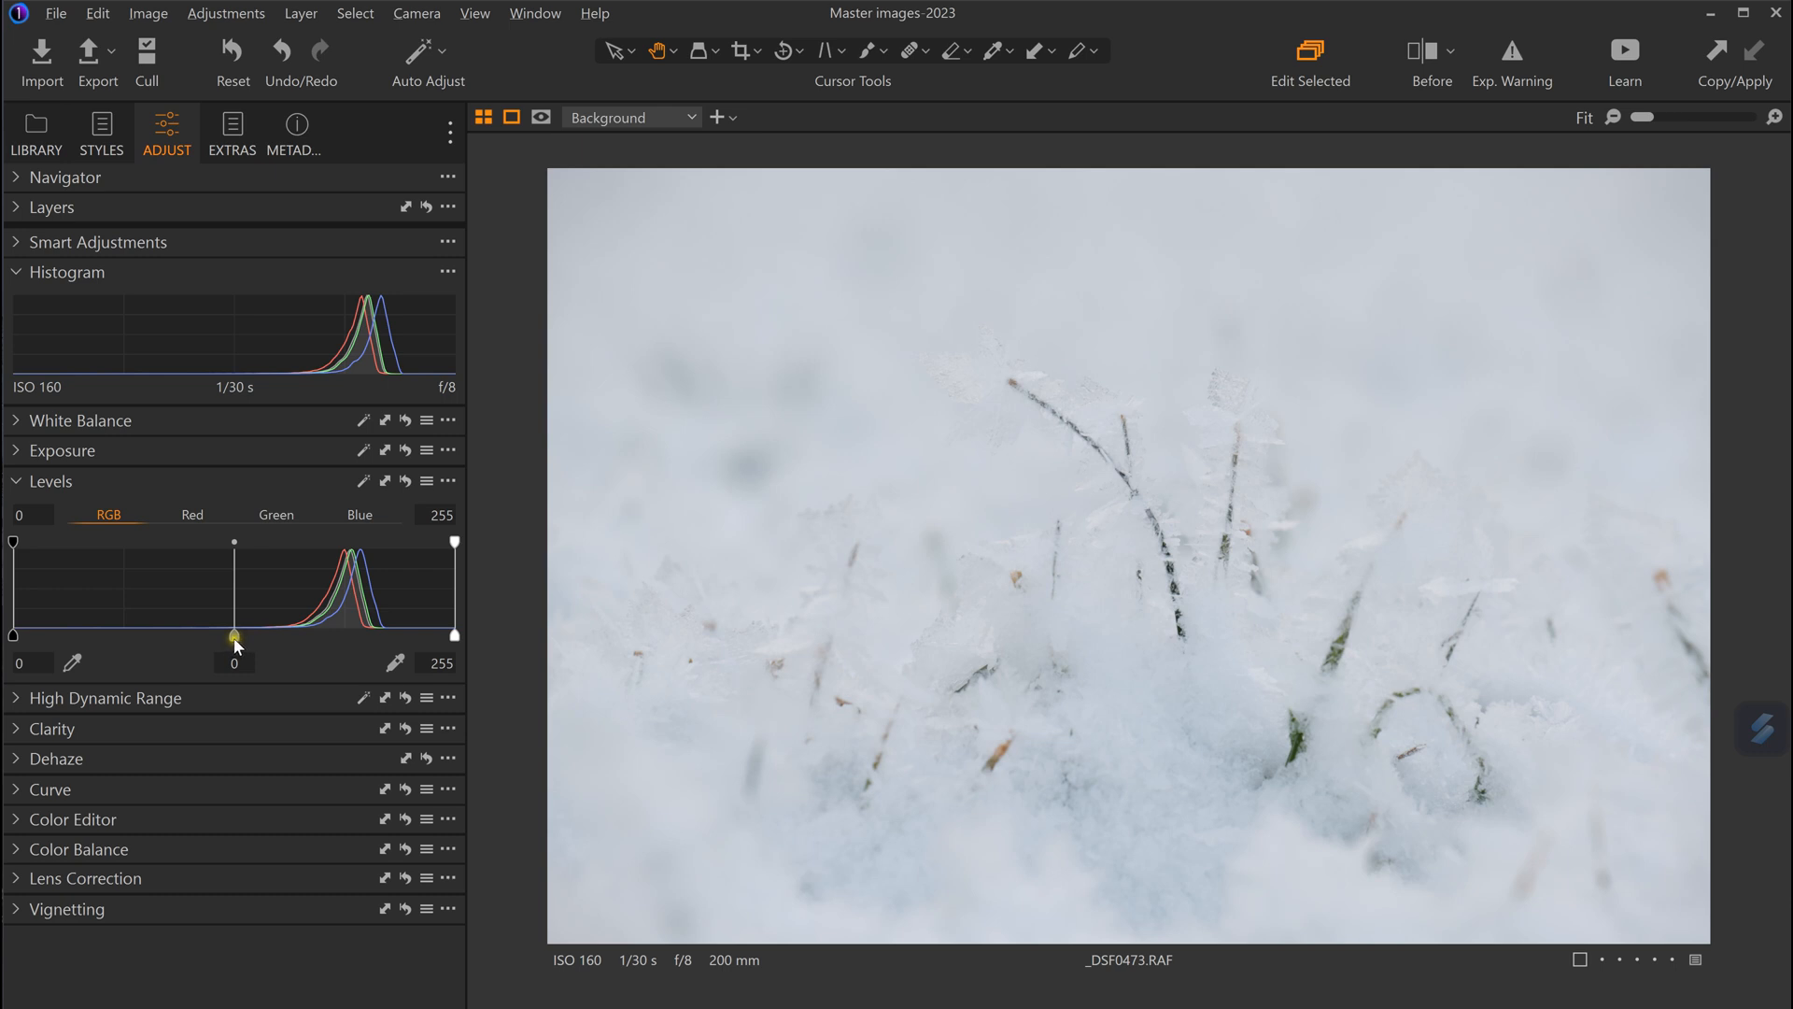
Darken the RGB midtone level to -0.75 with the highlight input level at 218, and compare with Levels temporarily reset.
left_click_drag(235, 635, 316, 637)
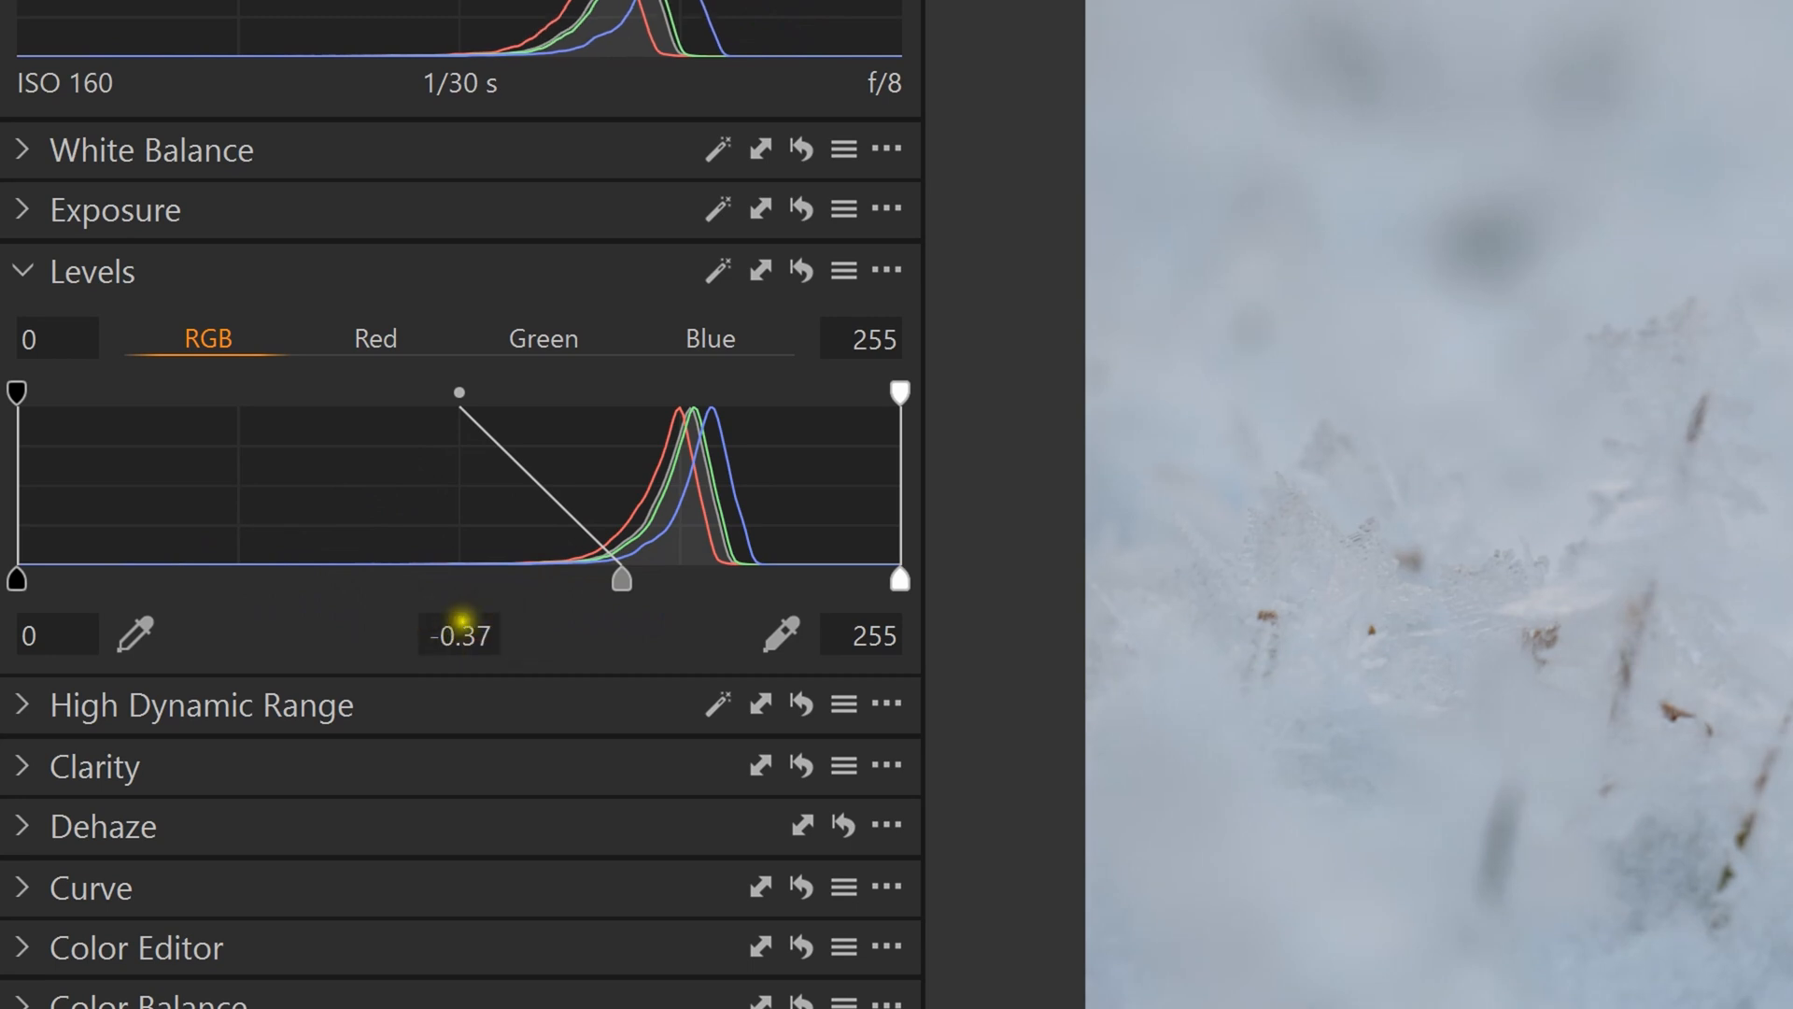
left_click_drag(612, 587, 469, 572)
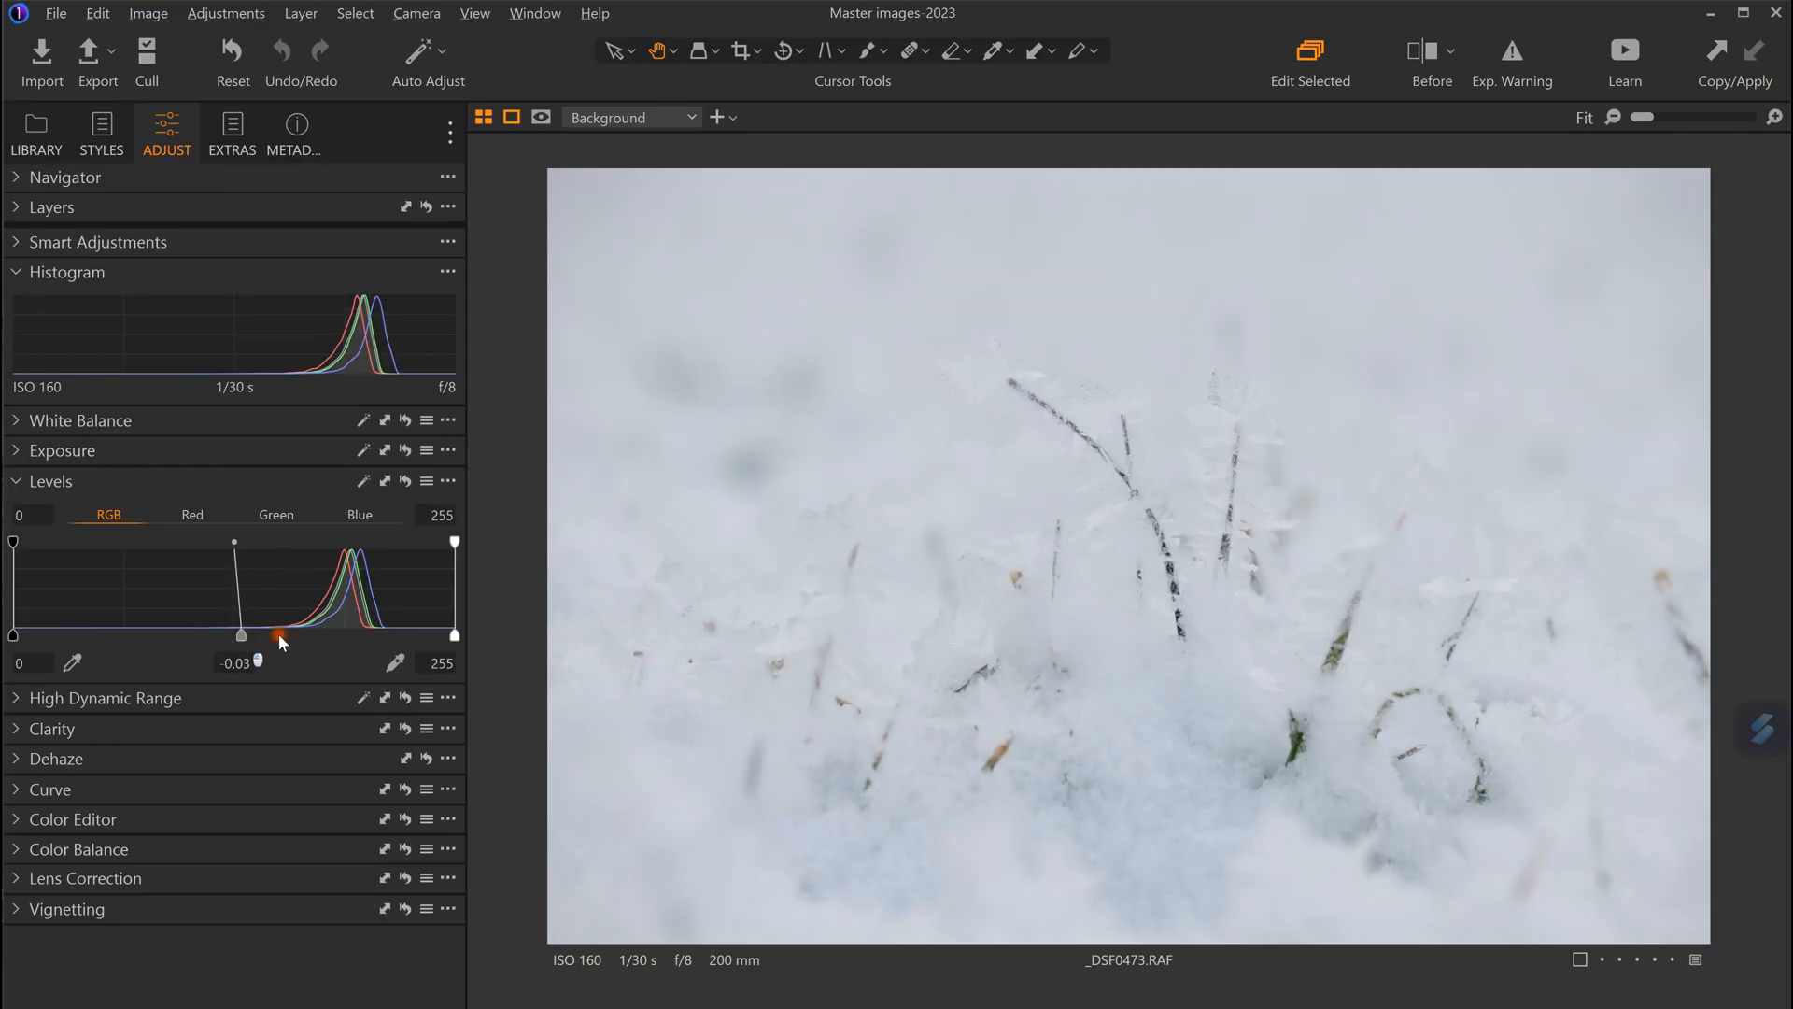
mouse_move(278, 634)
left_mouse_down()
mouse_move(246, 634)
mouse_move(299, 633)
left_mouse_up()
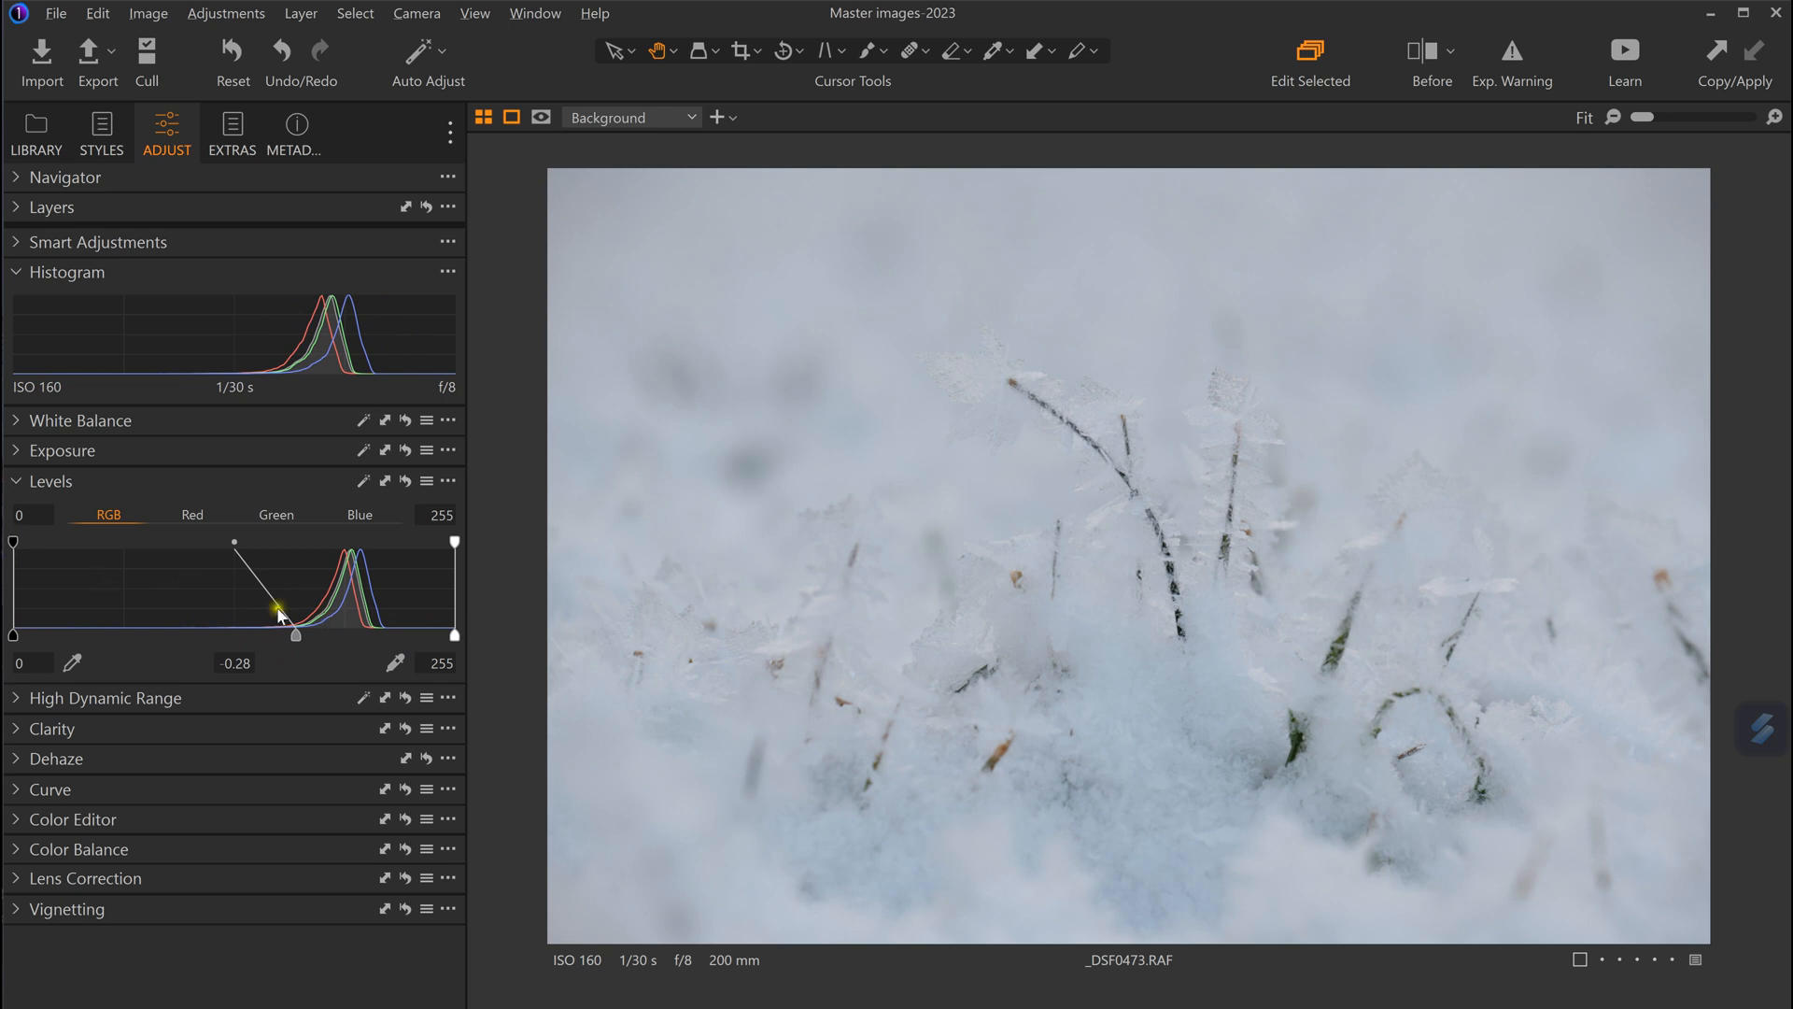
left_click_drag(332, 638, 343, 638)
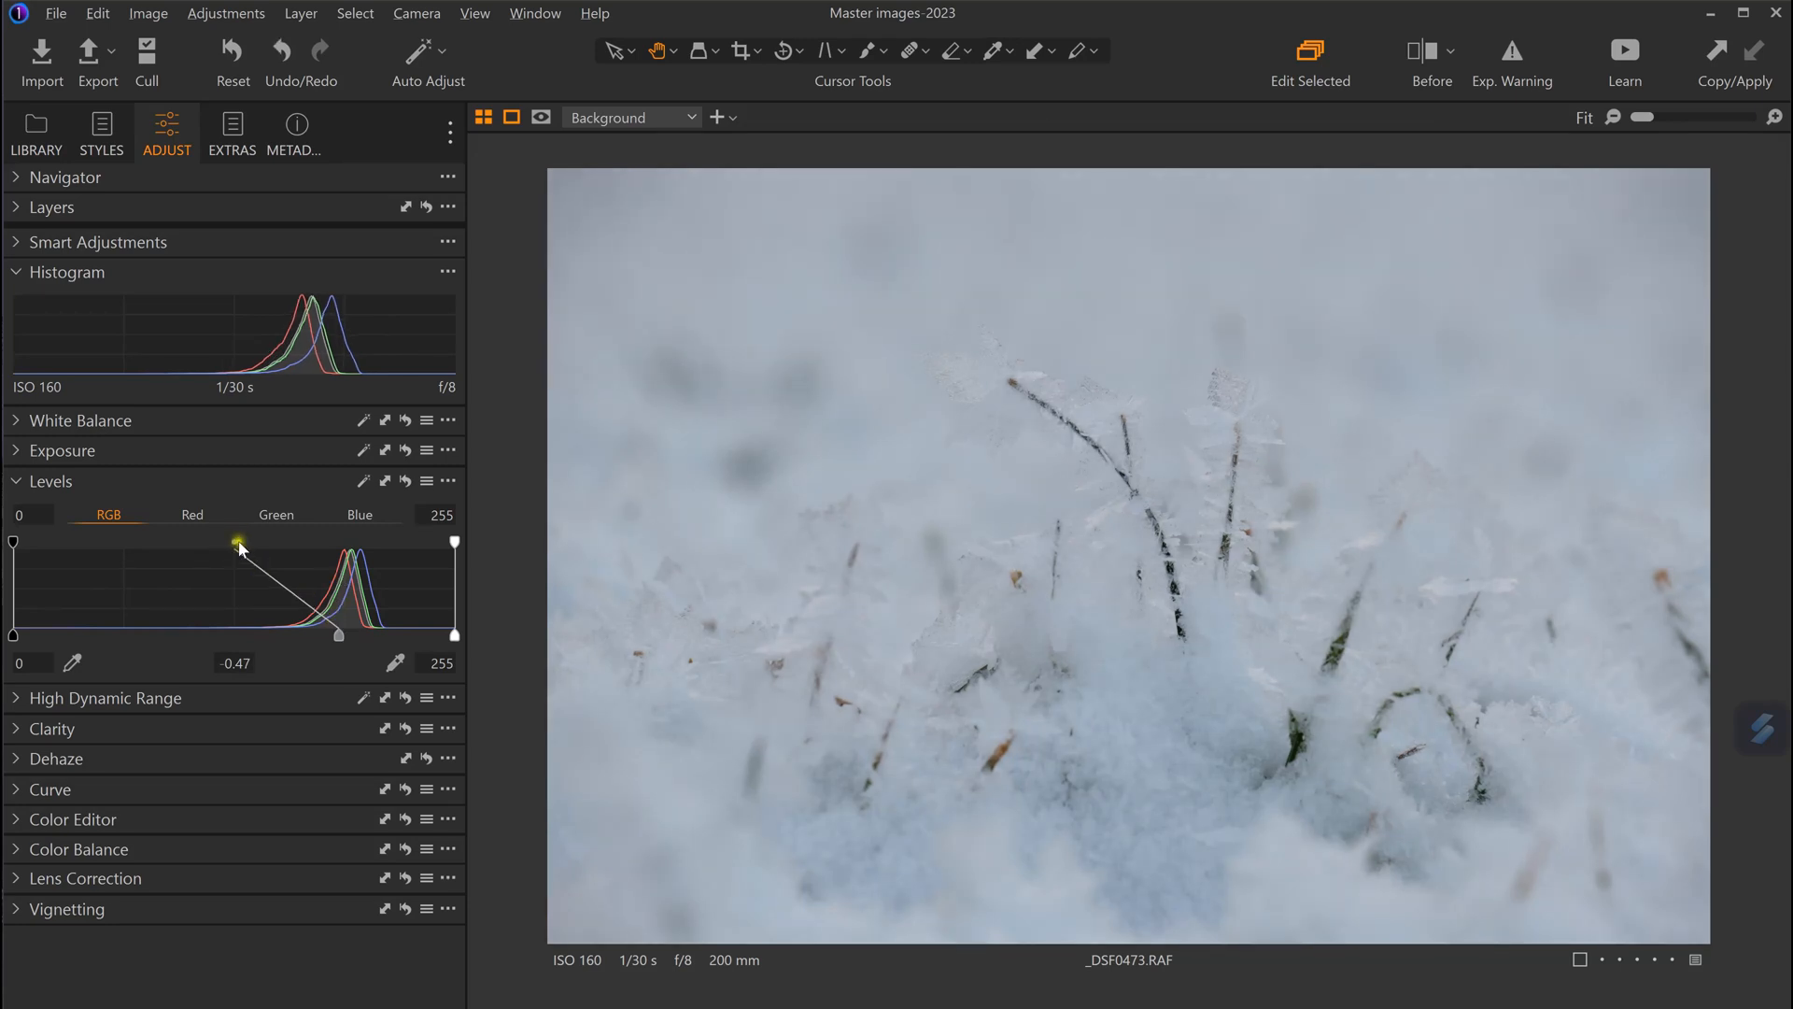
left_click_drag(329, 636, 333, 635)
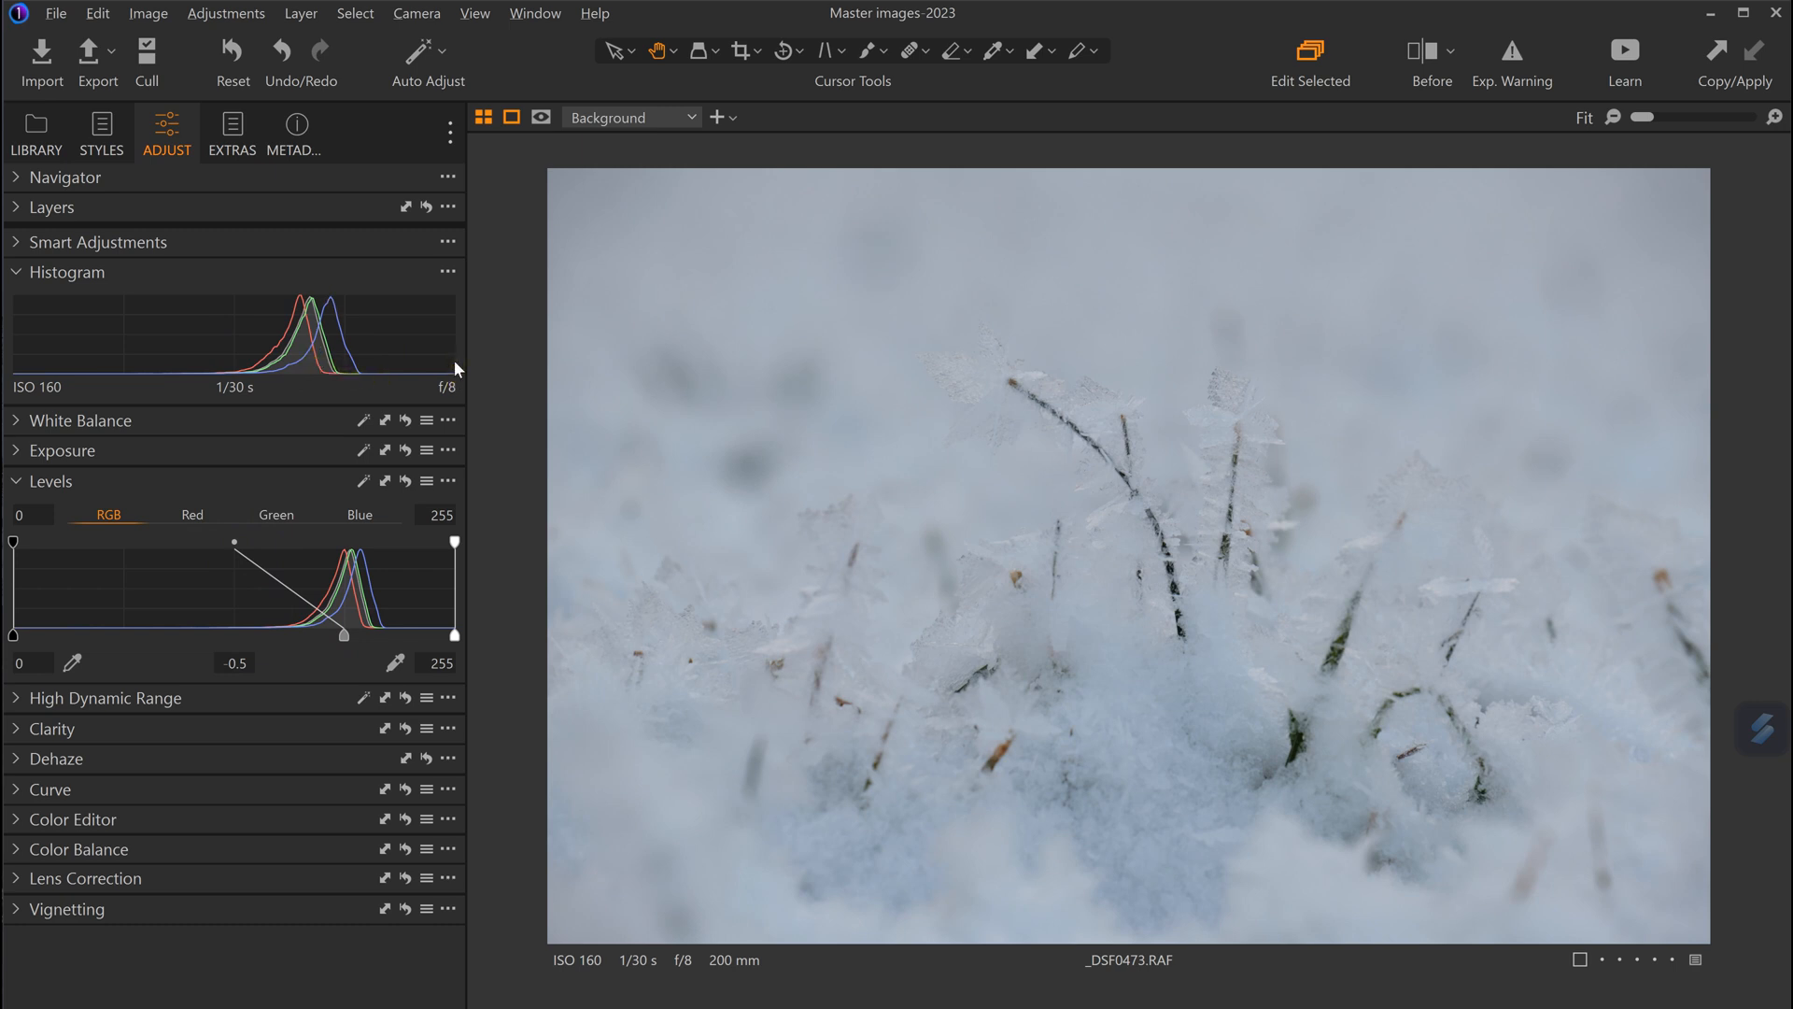
mouse_move(343, 636)
left_mouse_down()
mouse_move(306, 633)
mouse_move(435, 631)
mouse_move(305, 636)
mouse_move(373, 641)
left_mouse_up()
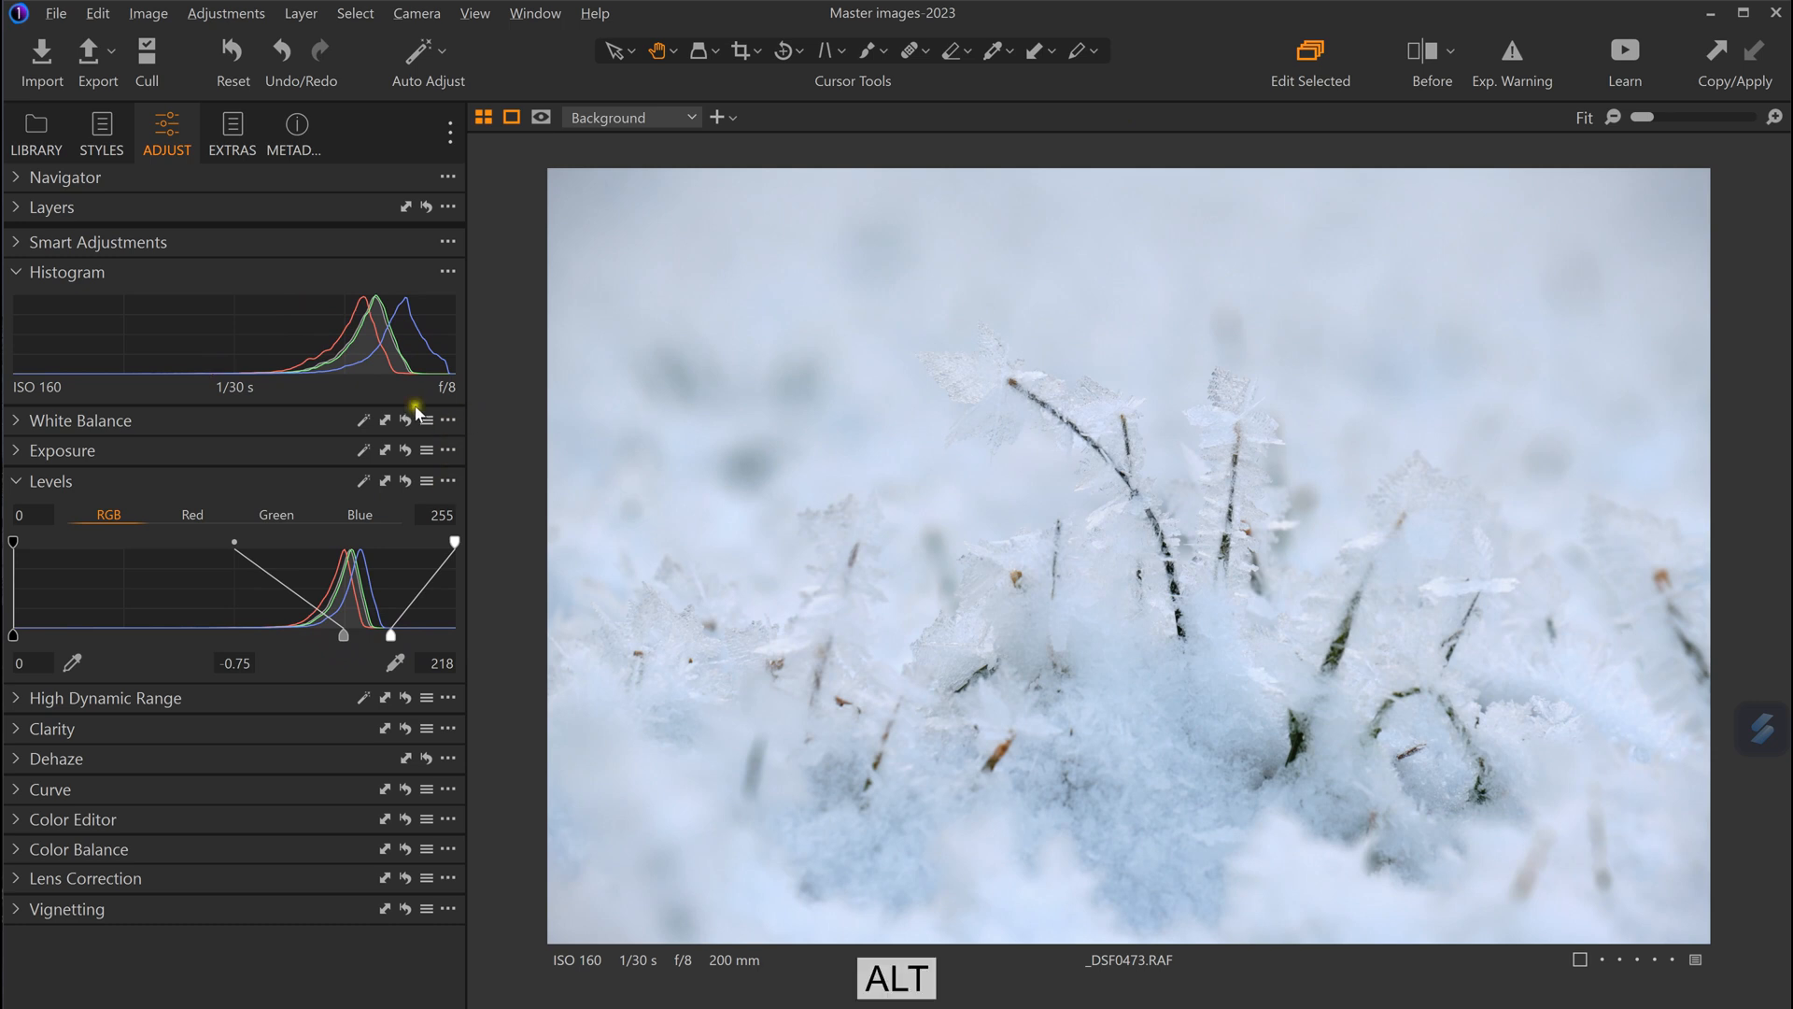
left_click(405, 481, "alt")
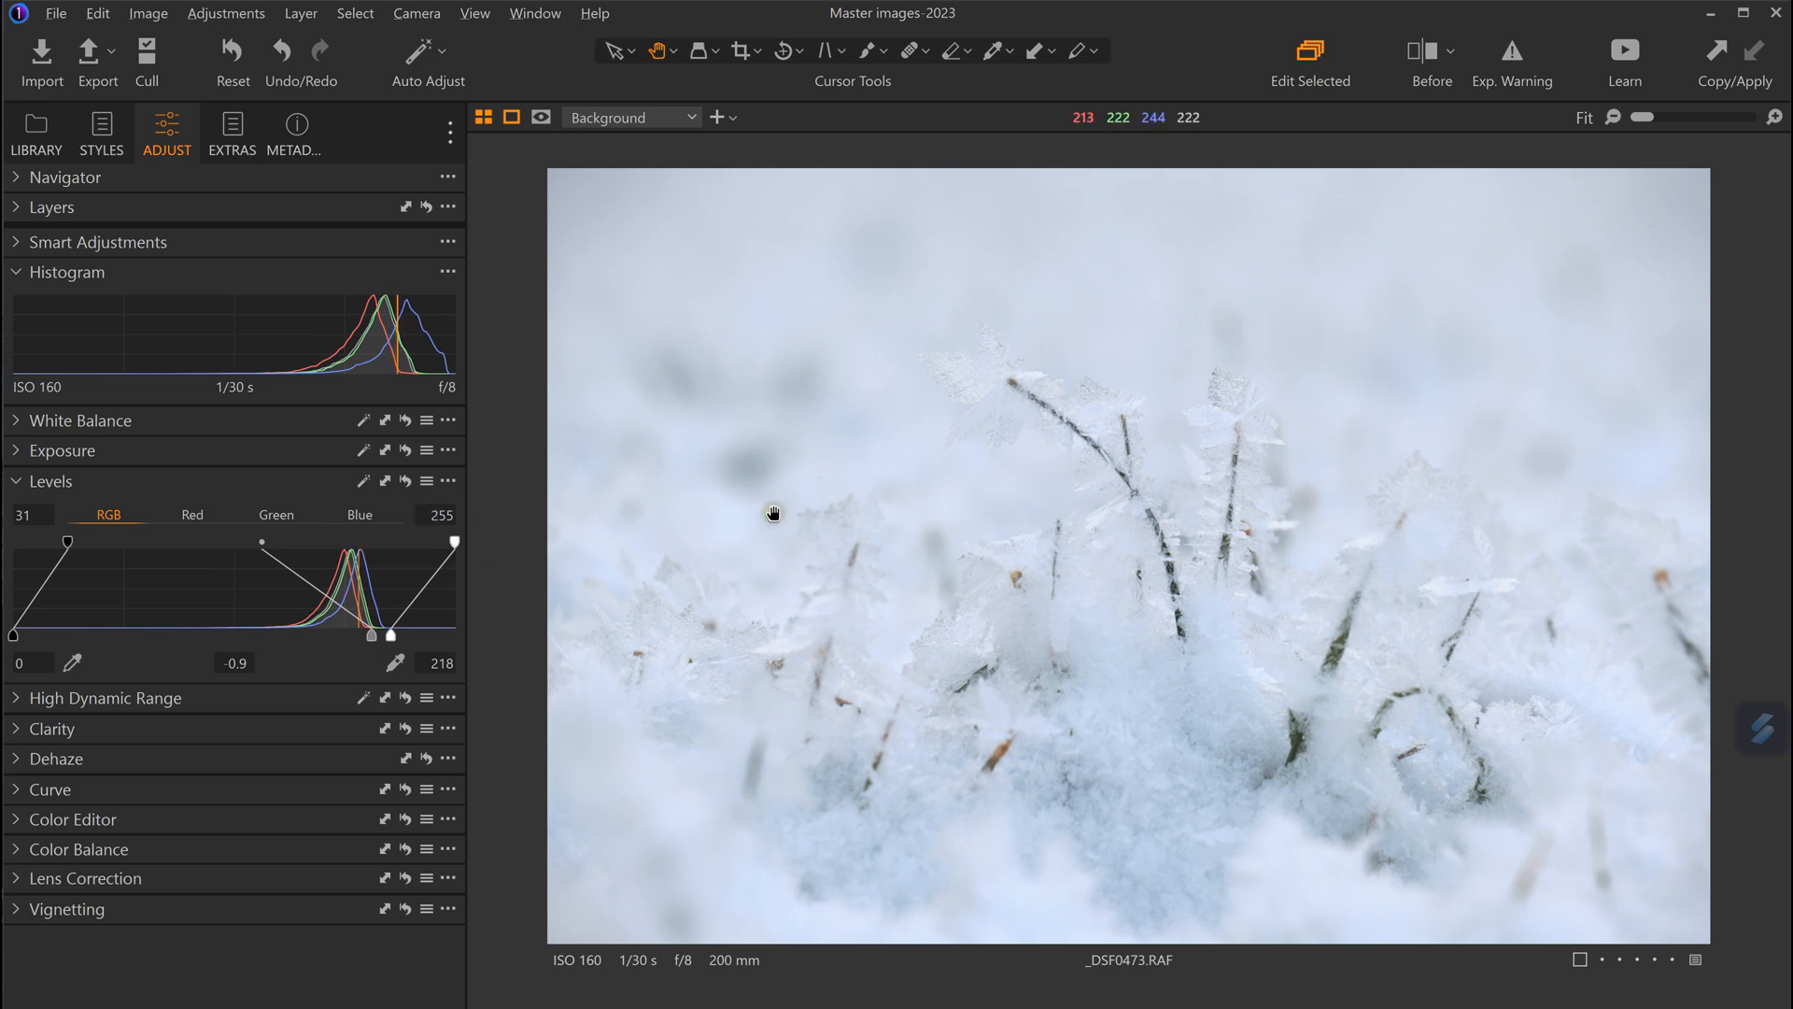
Compare the photo before and after the edits in the full view and at 100% on the frosted stems.
key("backslash")
key("backslash")
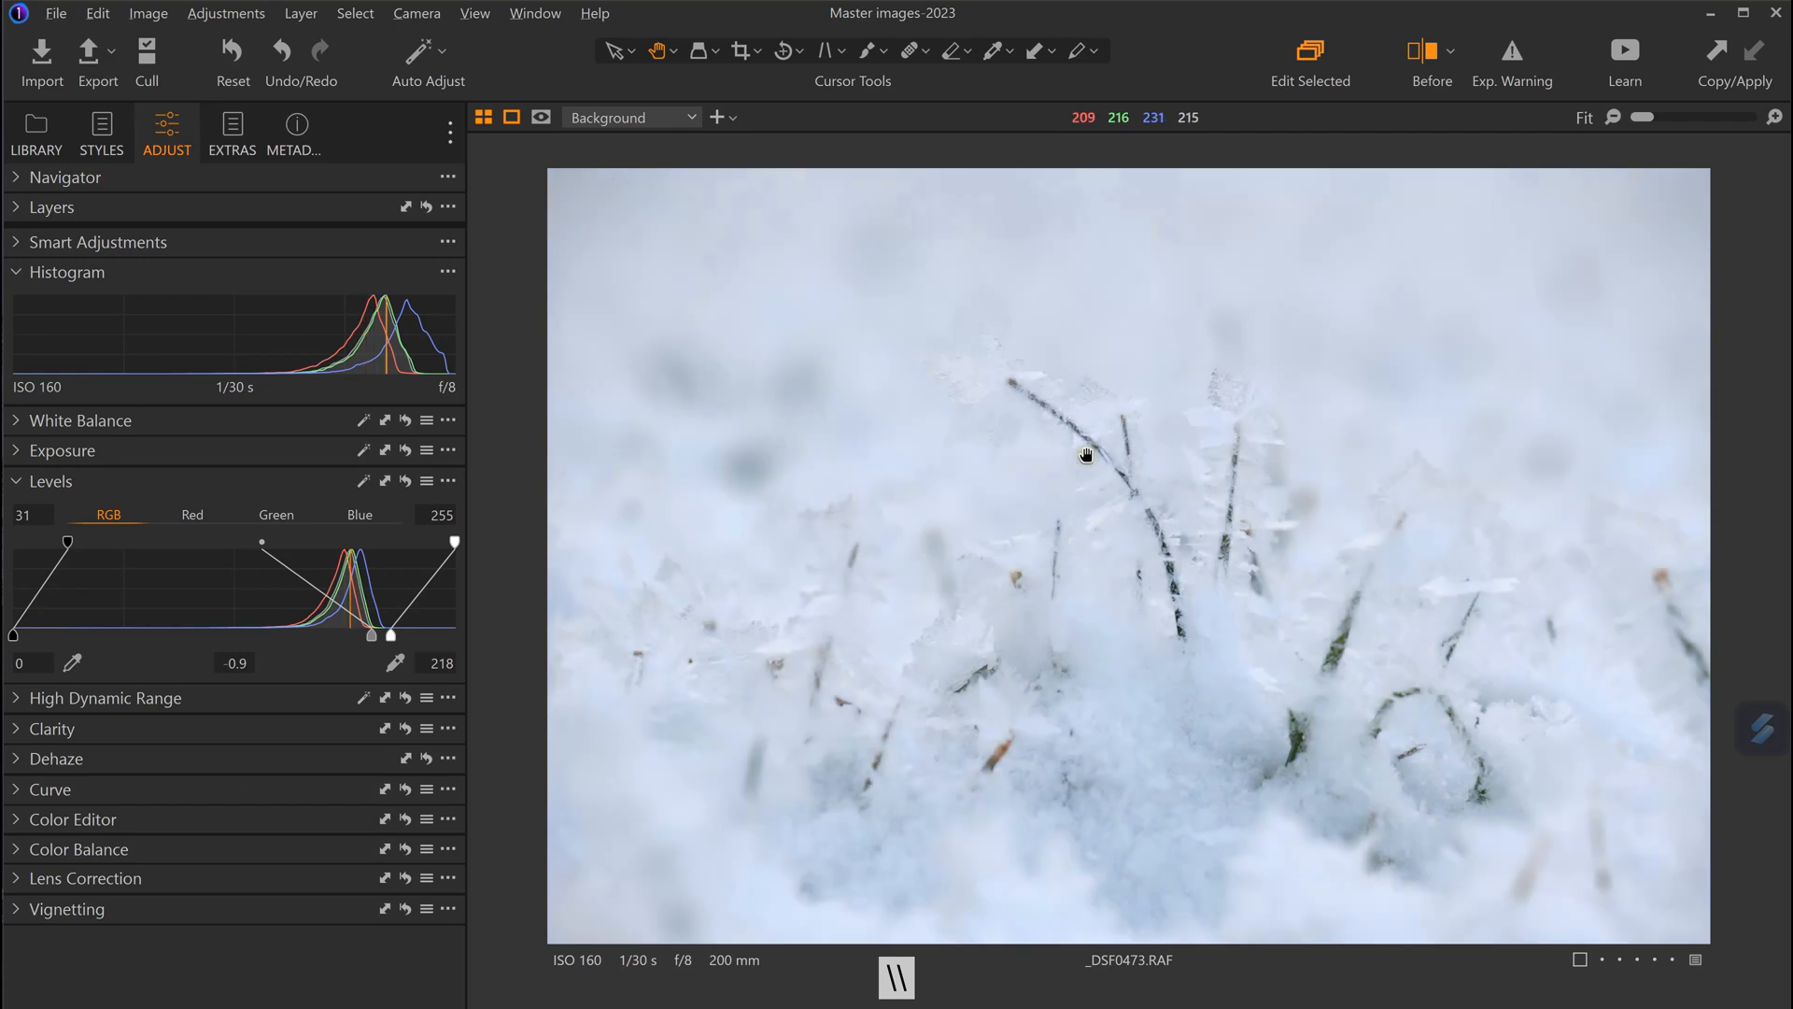
double_click(1184, 412)
left_click_drag(1157, 560, 1223, 557)
key("backslash")
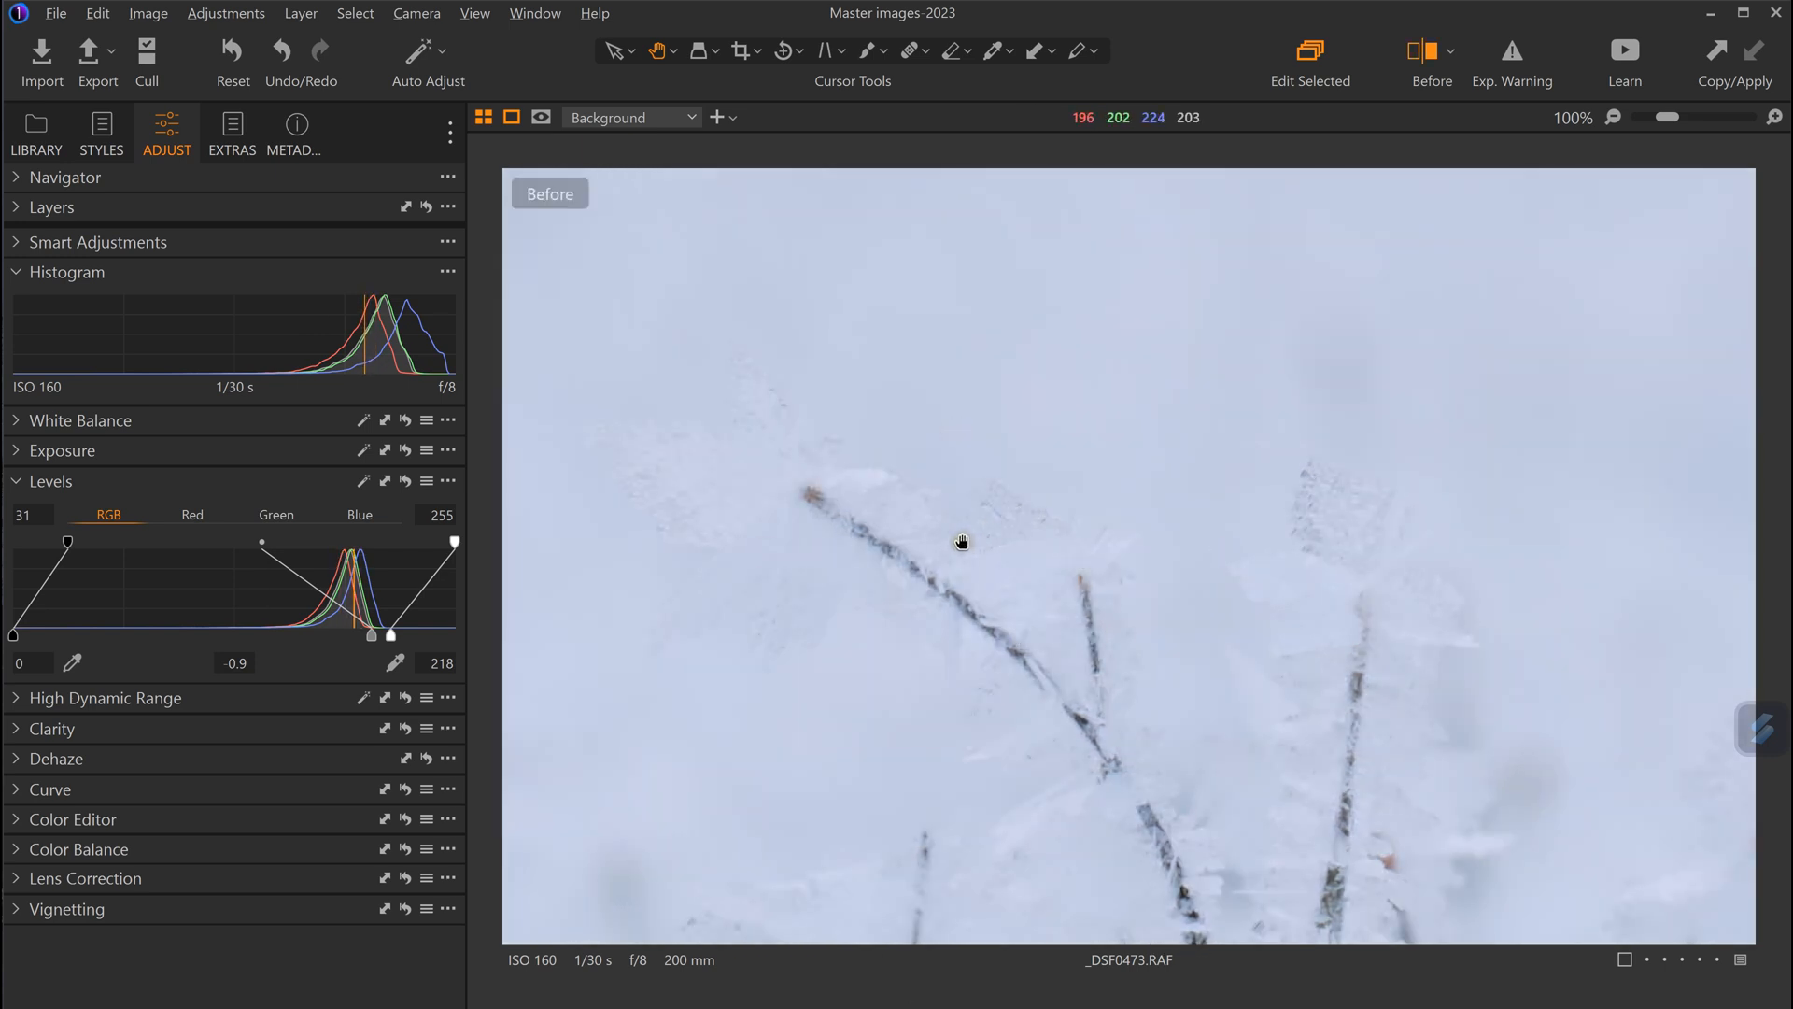
key("backslash")
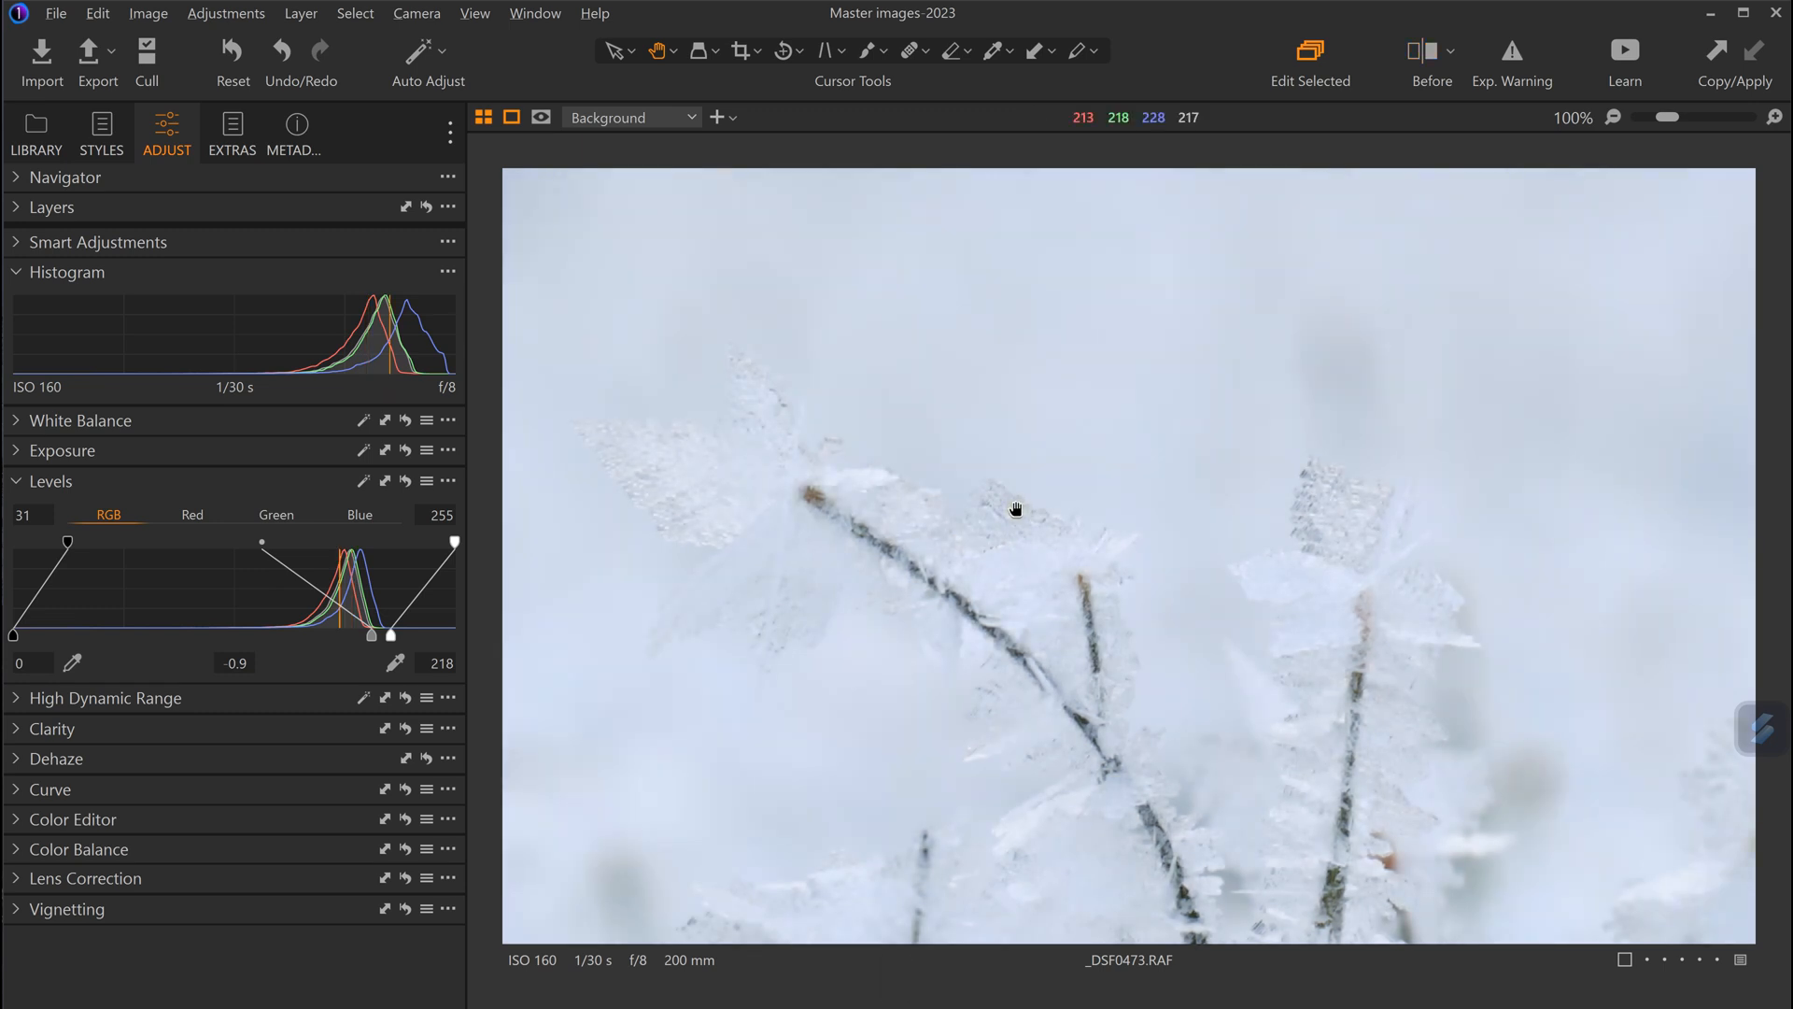
double_click(995, 425)
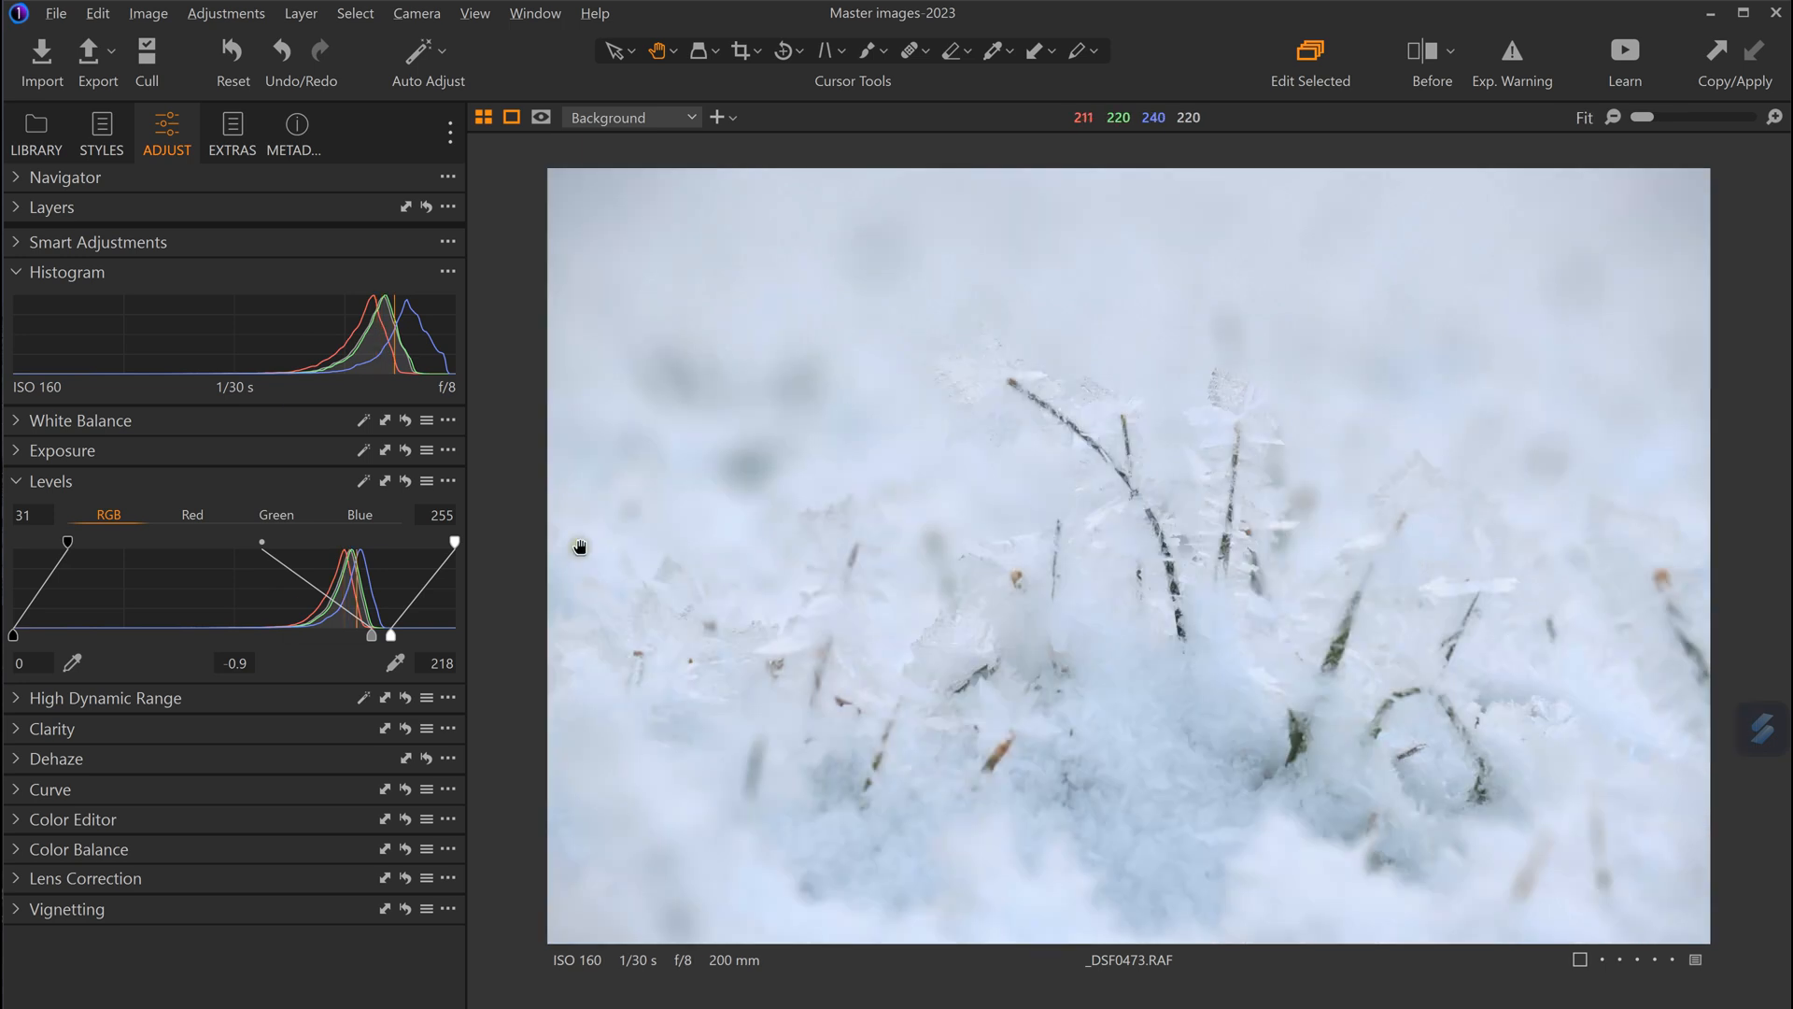
Reset the Levels adjustment, and pick the highlight level from the bright frost beside the tip of the curved stem.
left_click(402, 482)
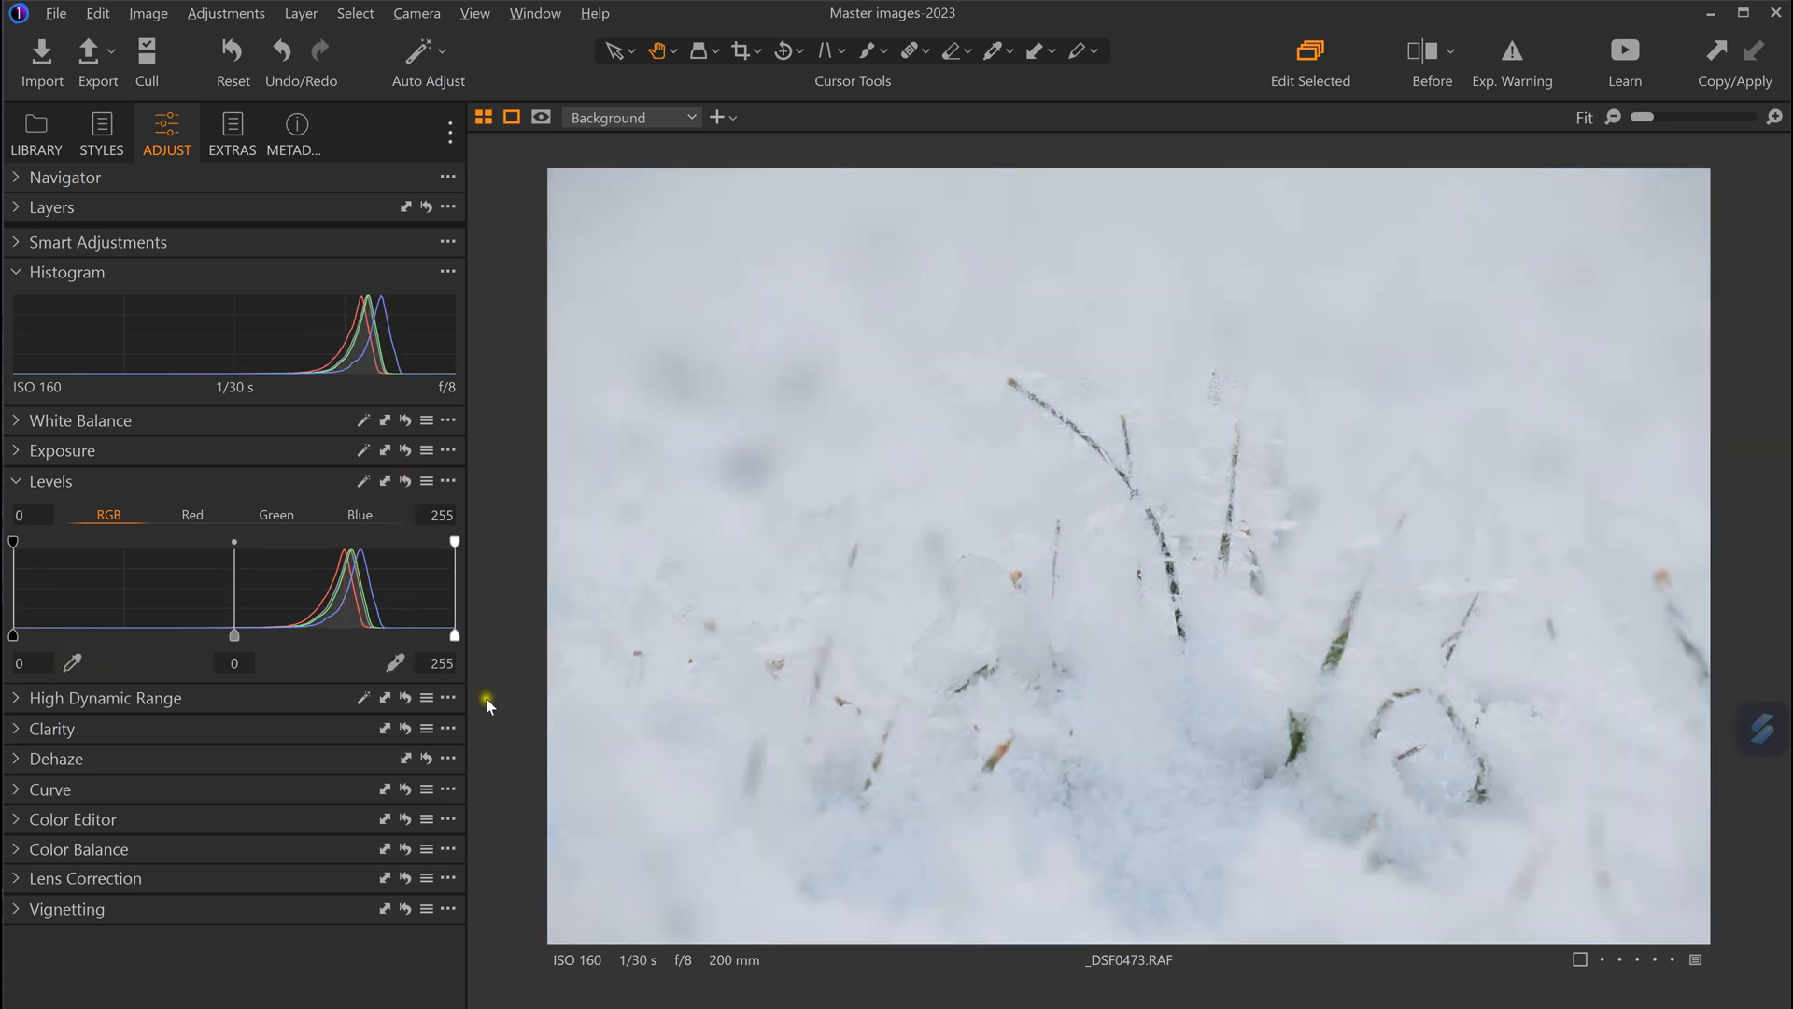
left_click(393, 665)
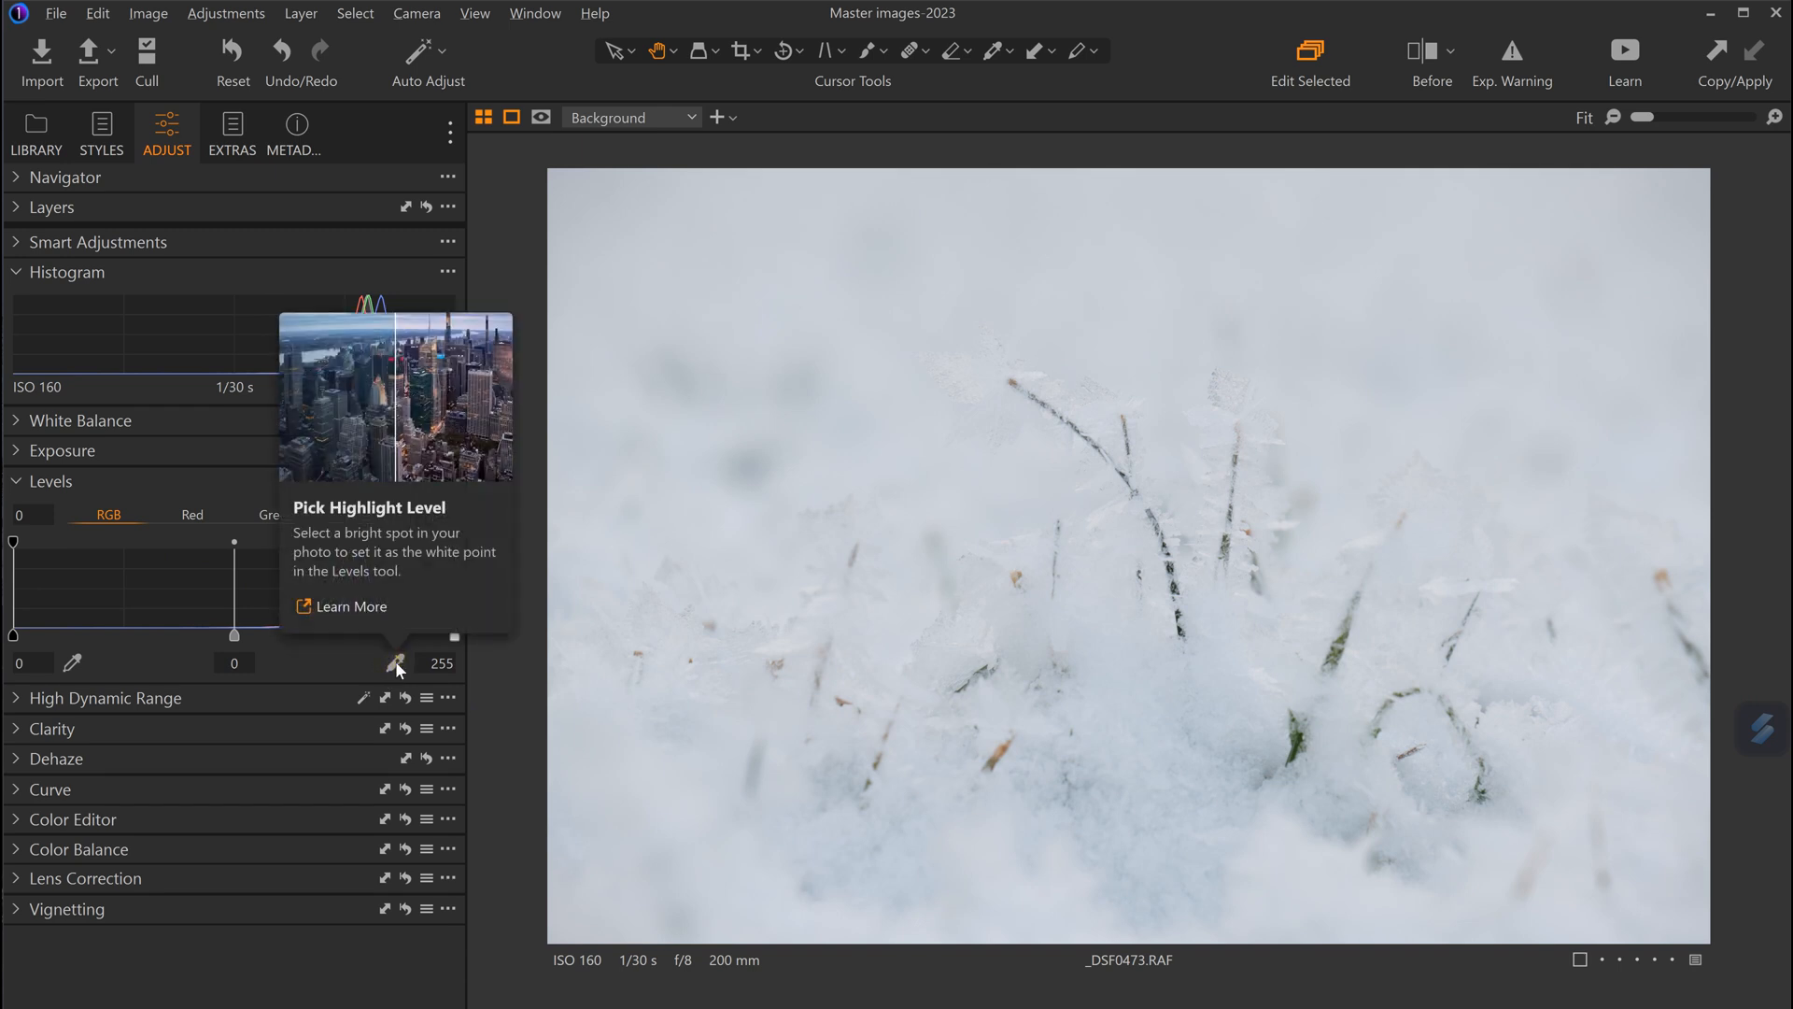
left_click(395, 664)
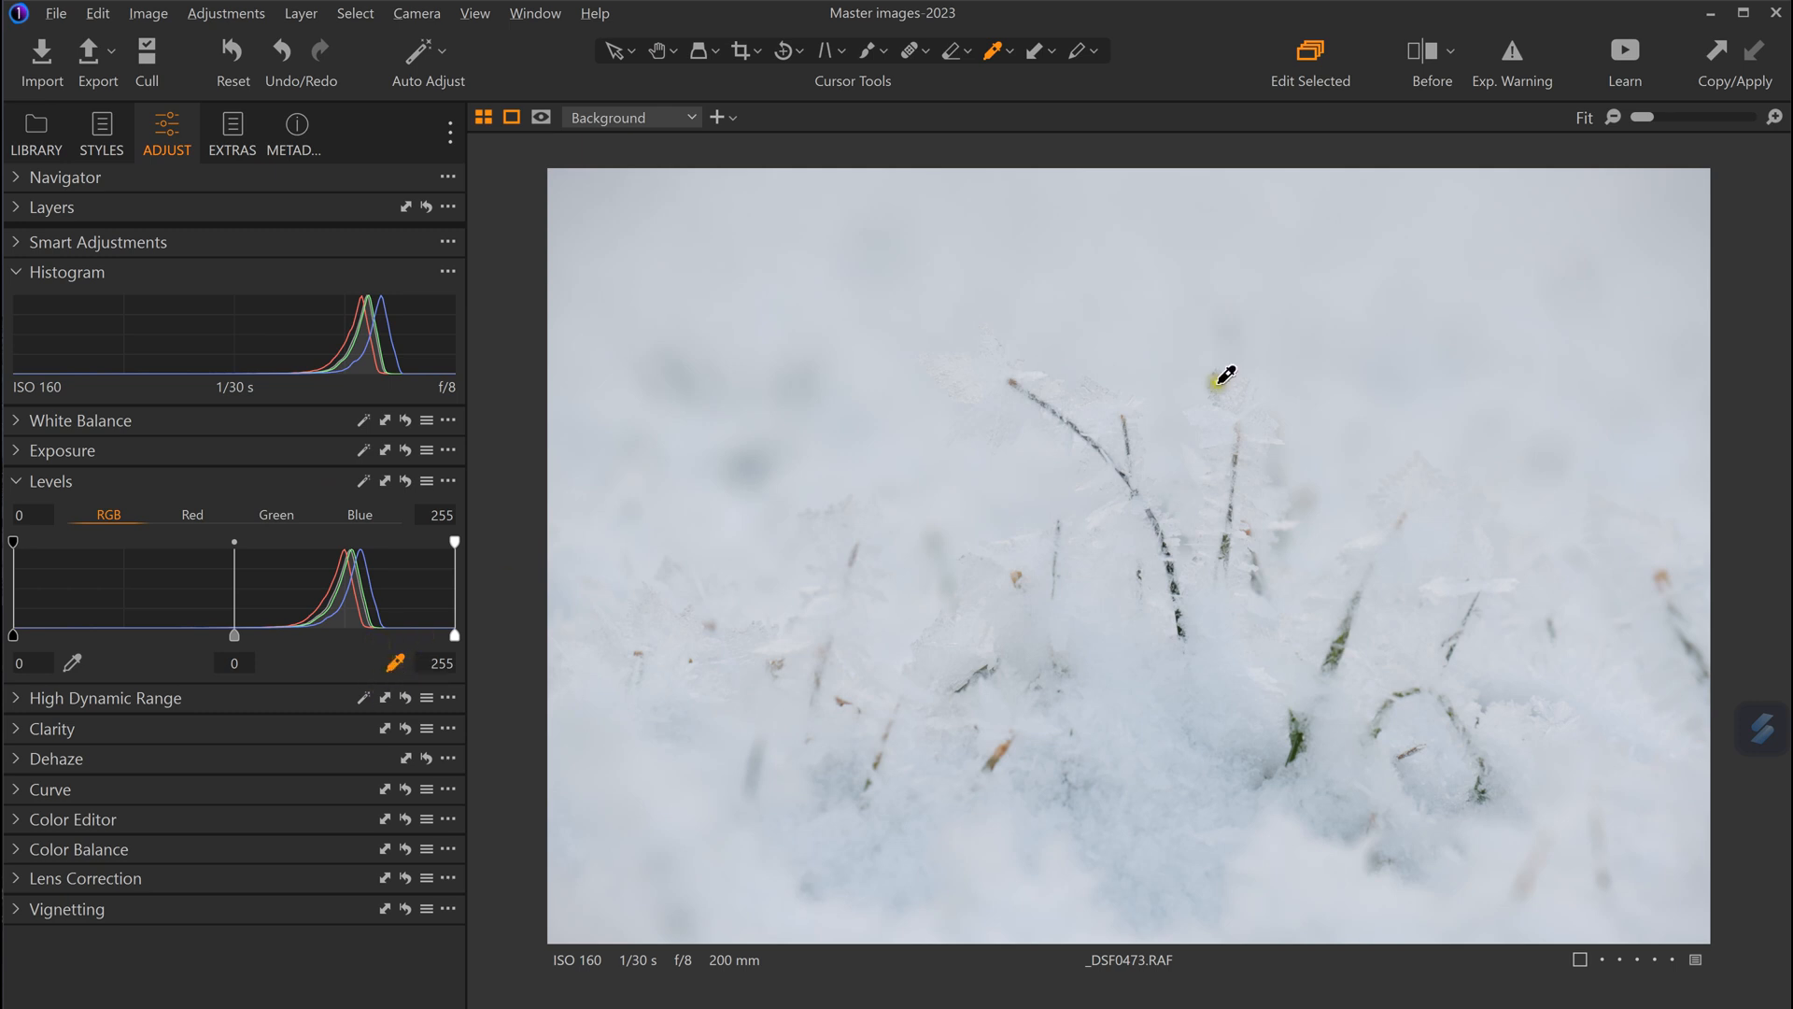
left_click(1509, 583)
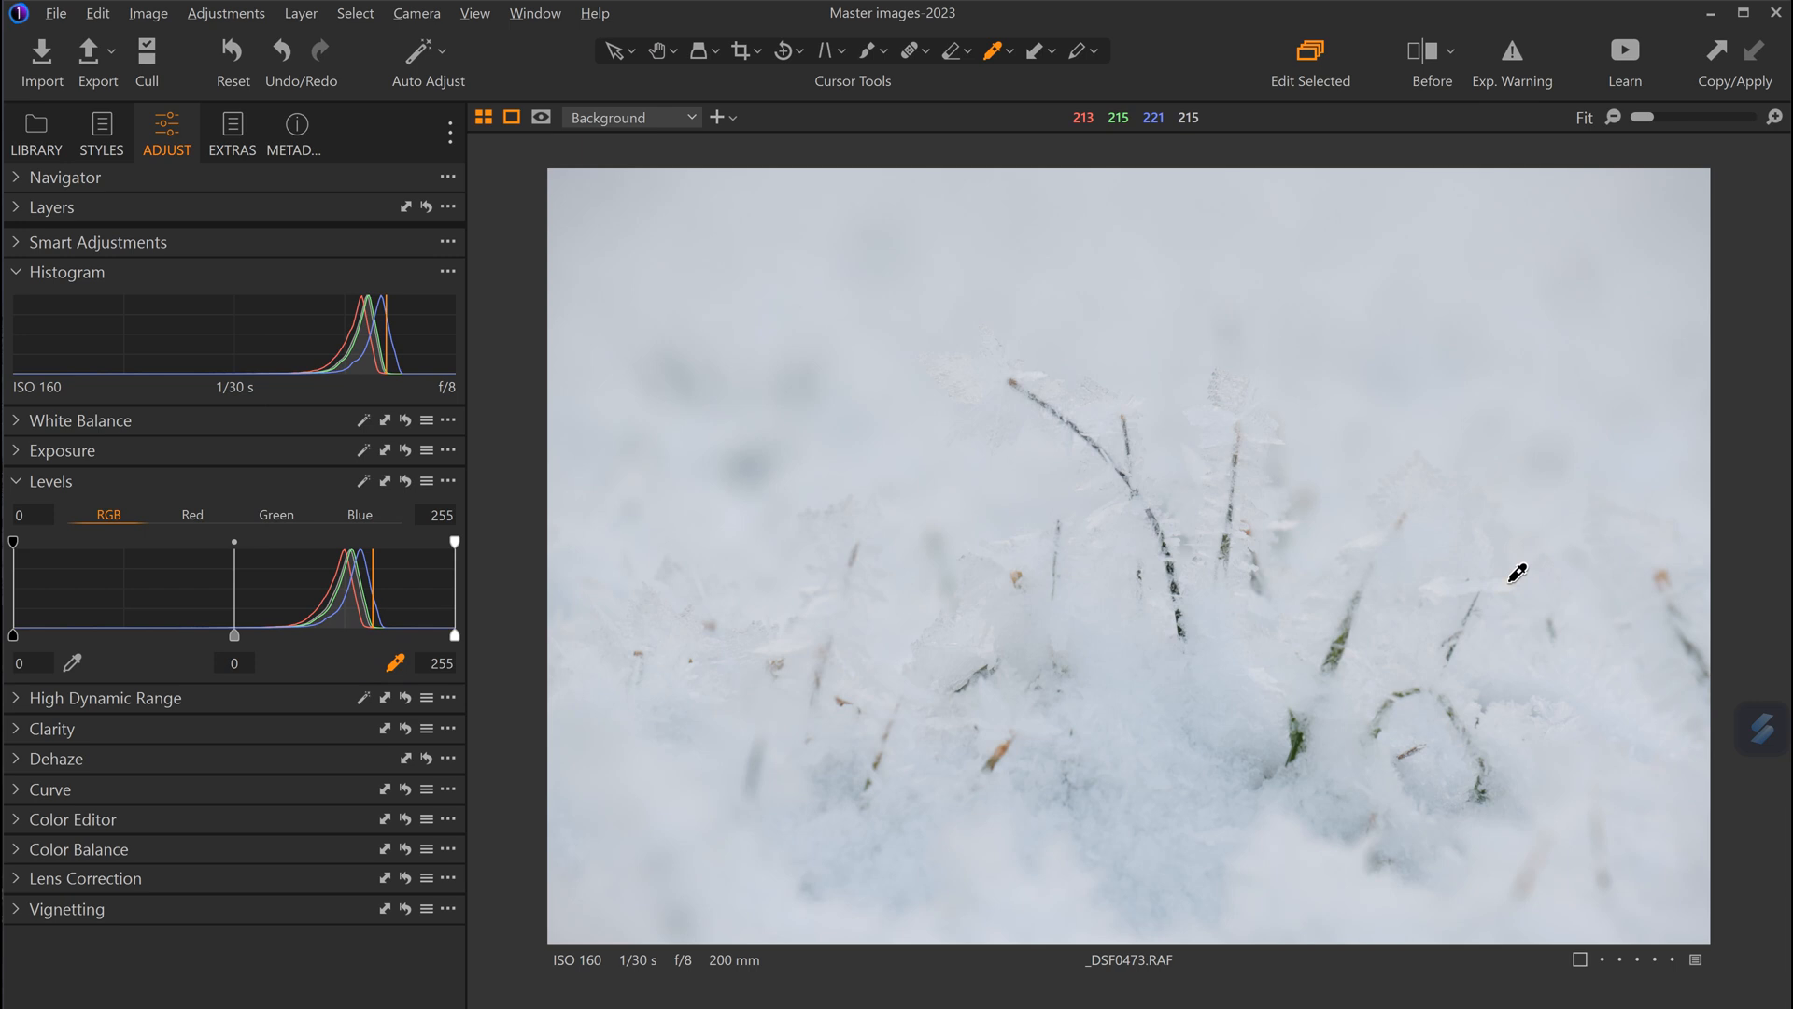
left_click(1034, 370)
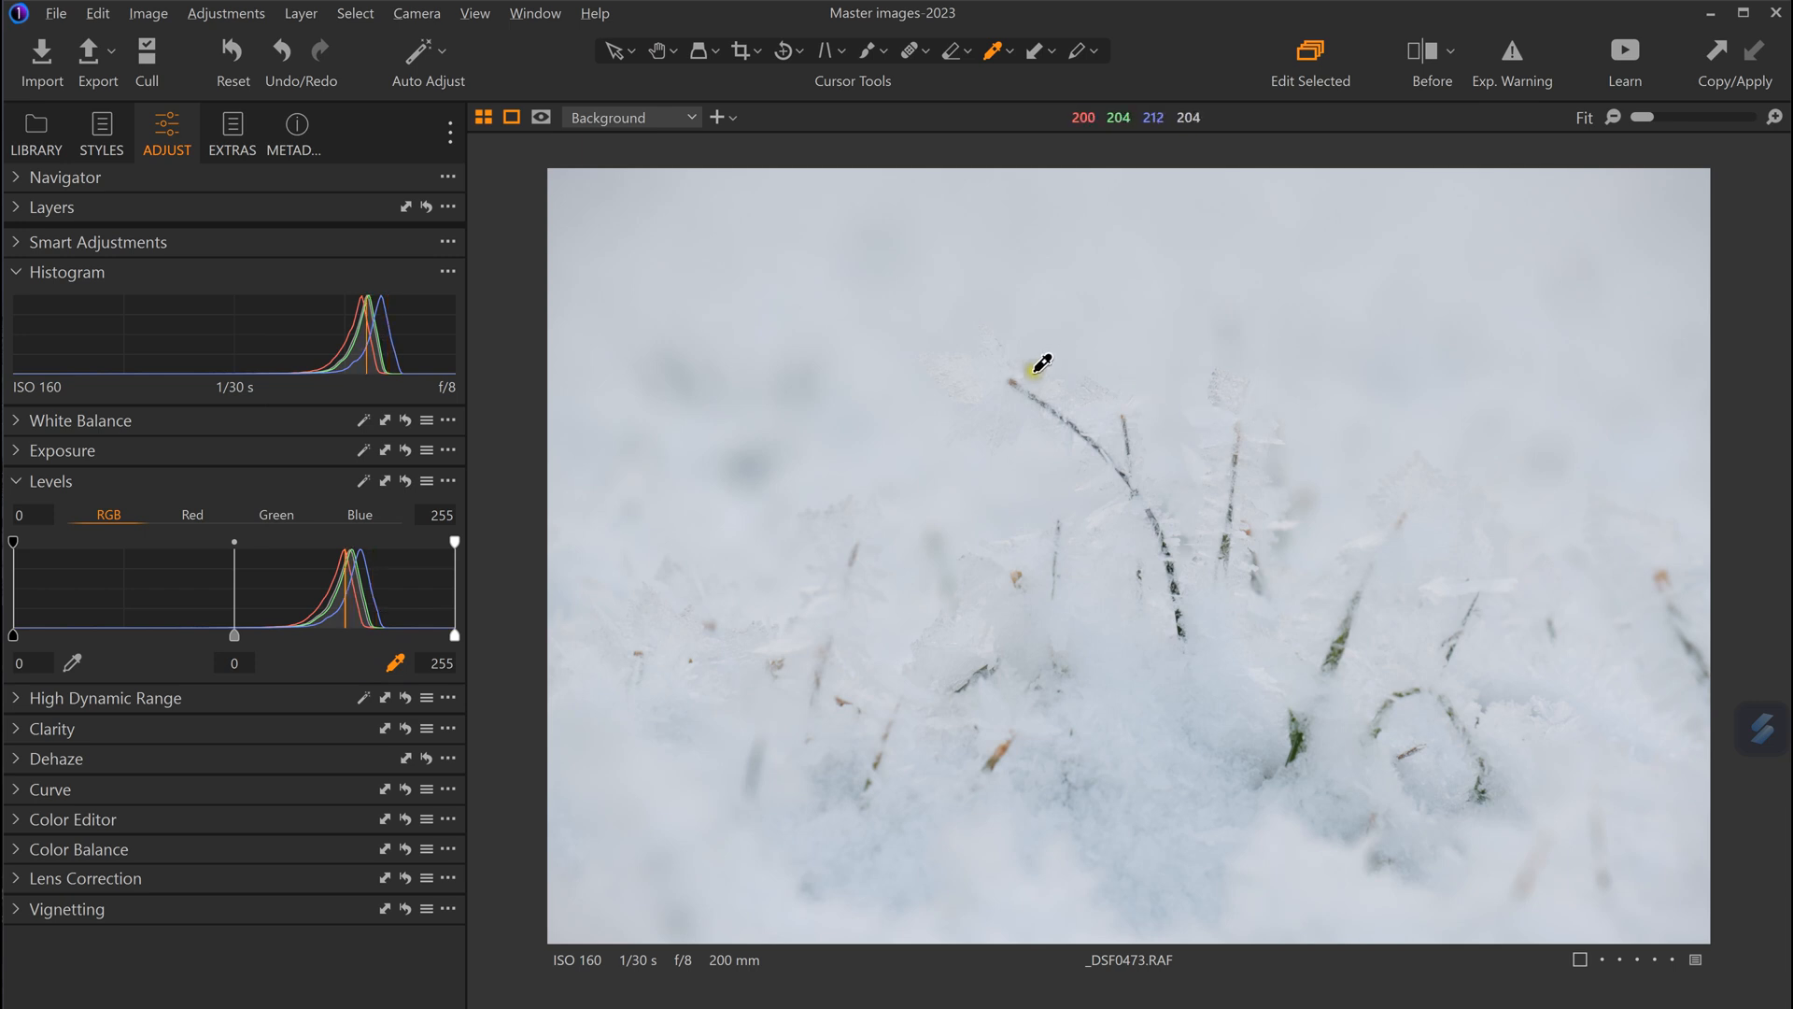
left_click(1034, 370)
Pick the shadow level from the dark green grass blade in the lower part of the snowy photo.
left_click(71, 665)
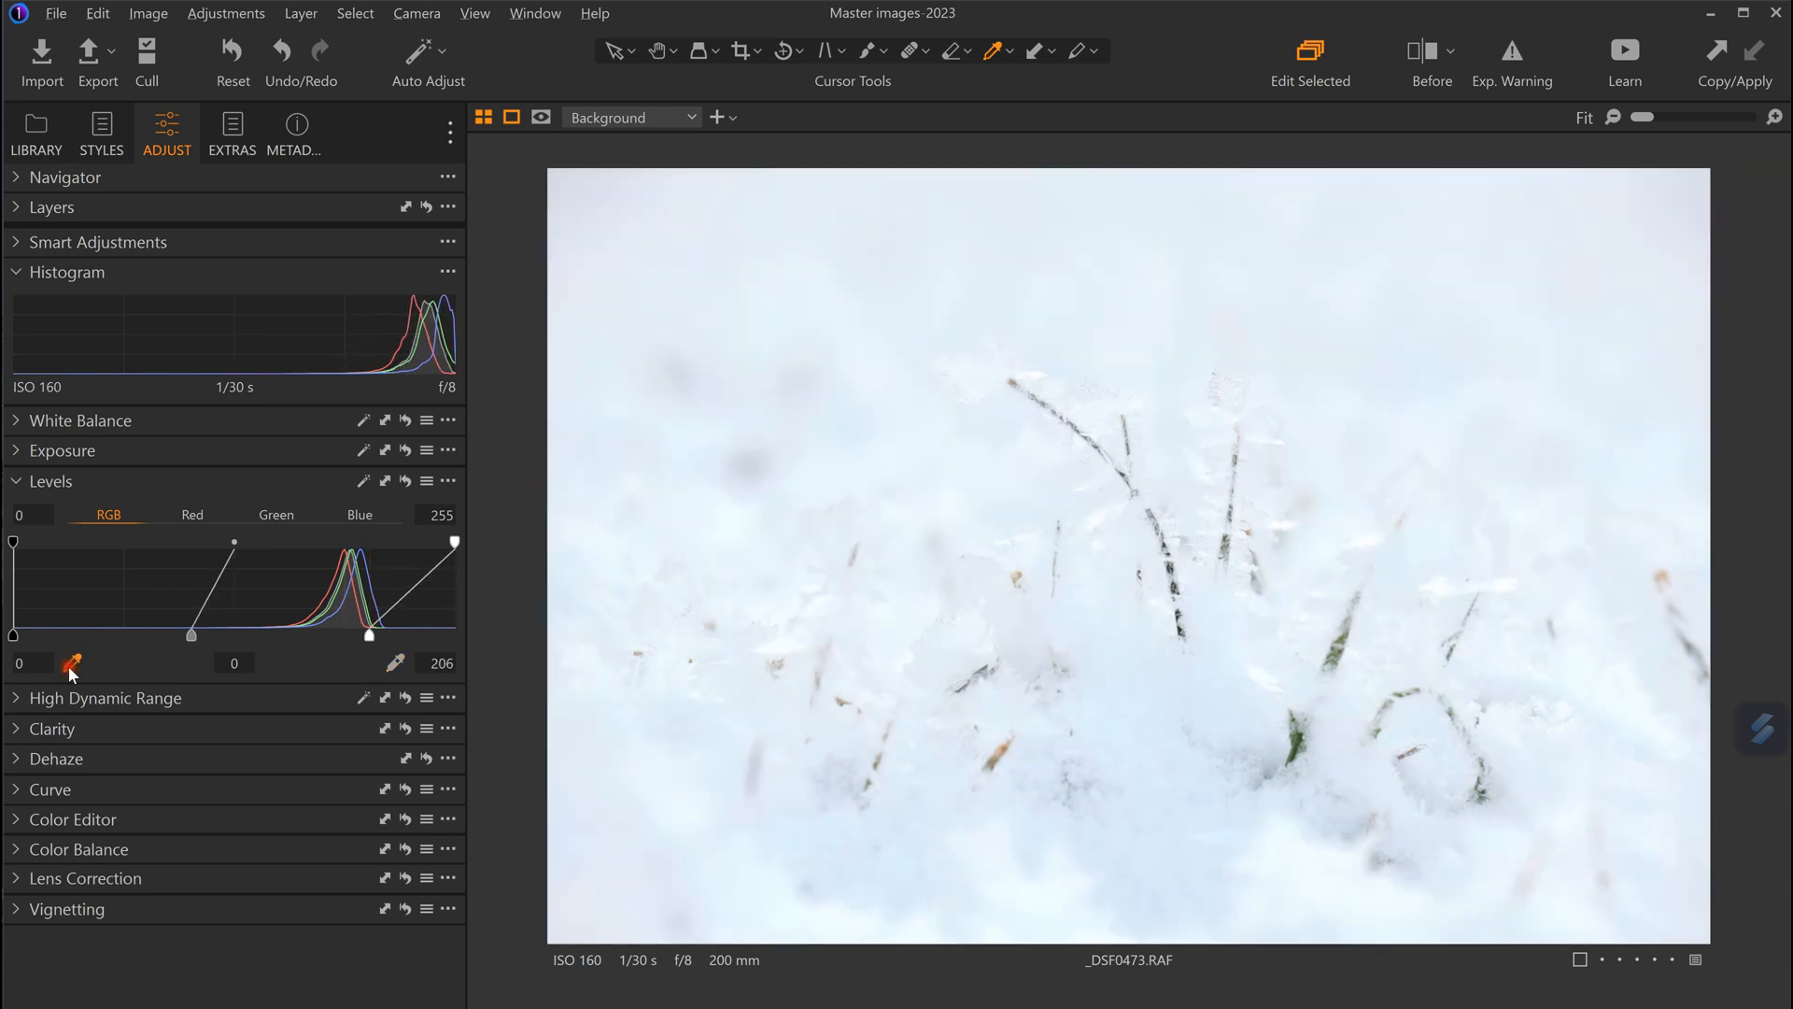
left_click(1352, 644)
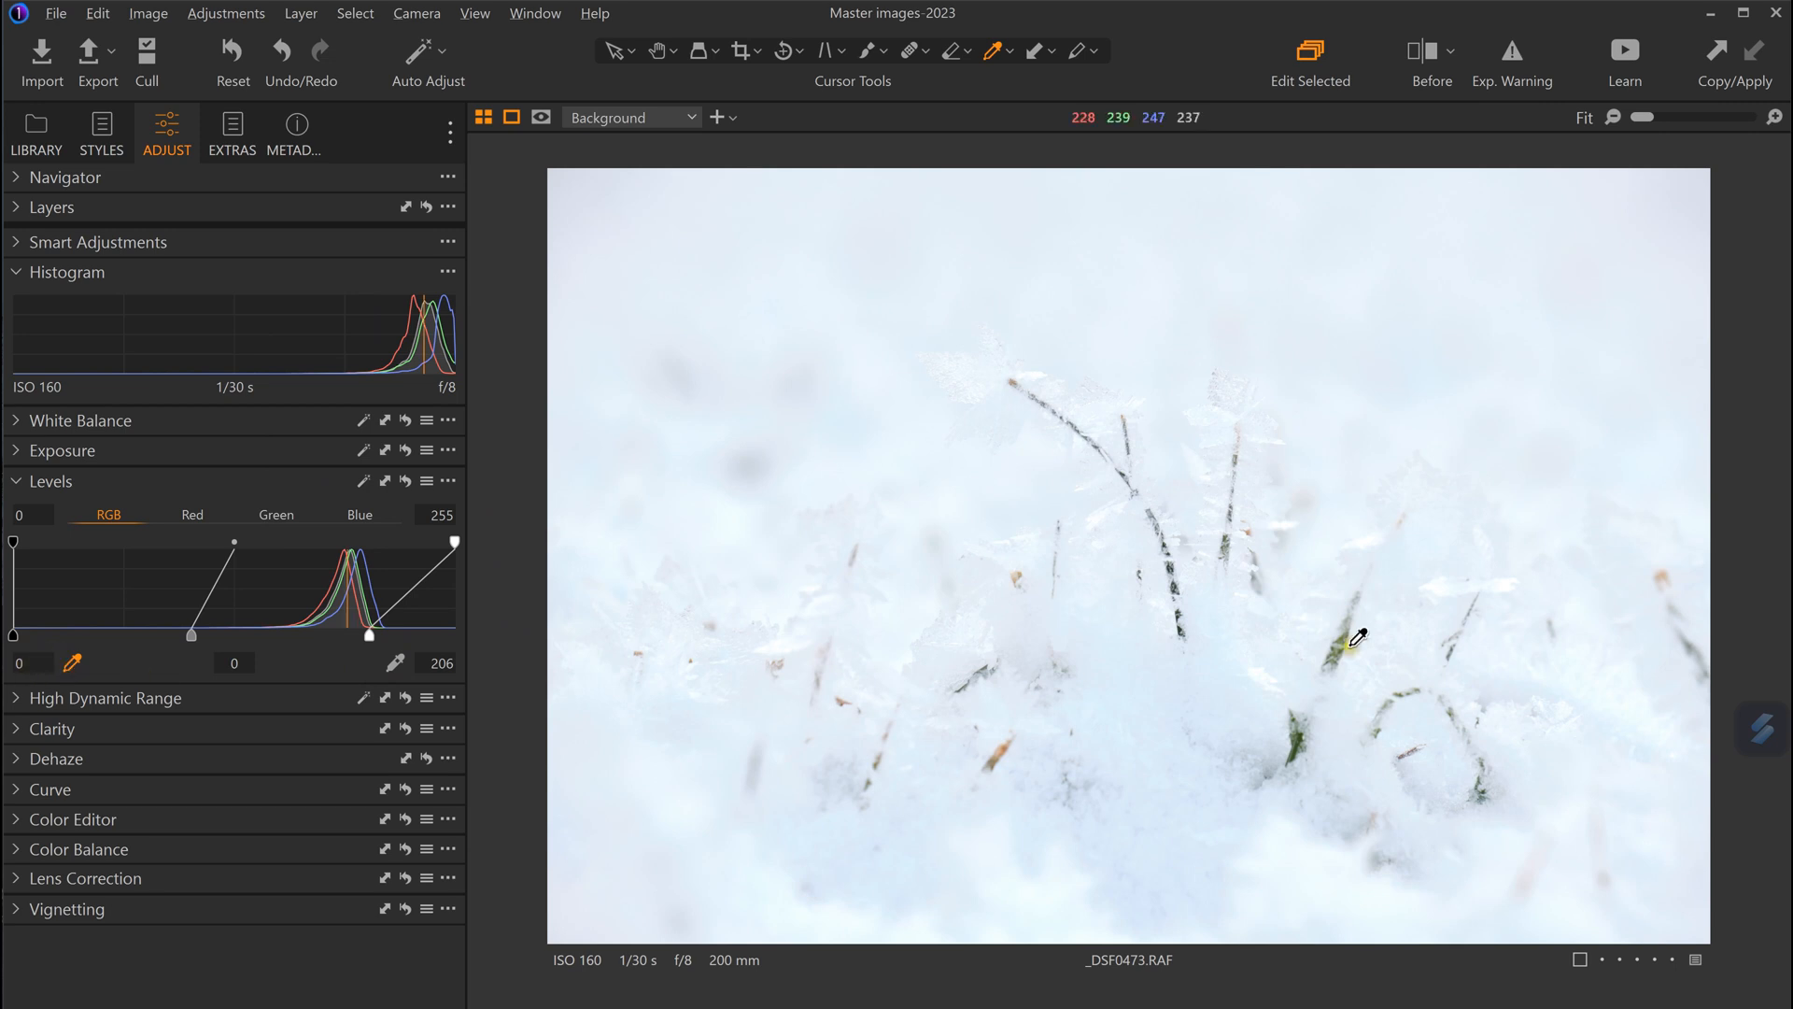
left_click(1296, 751)
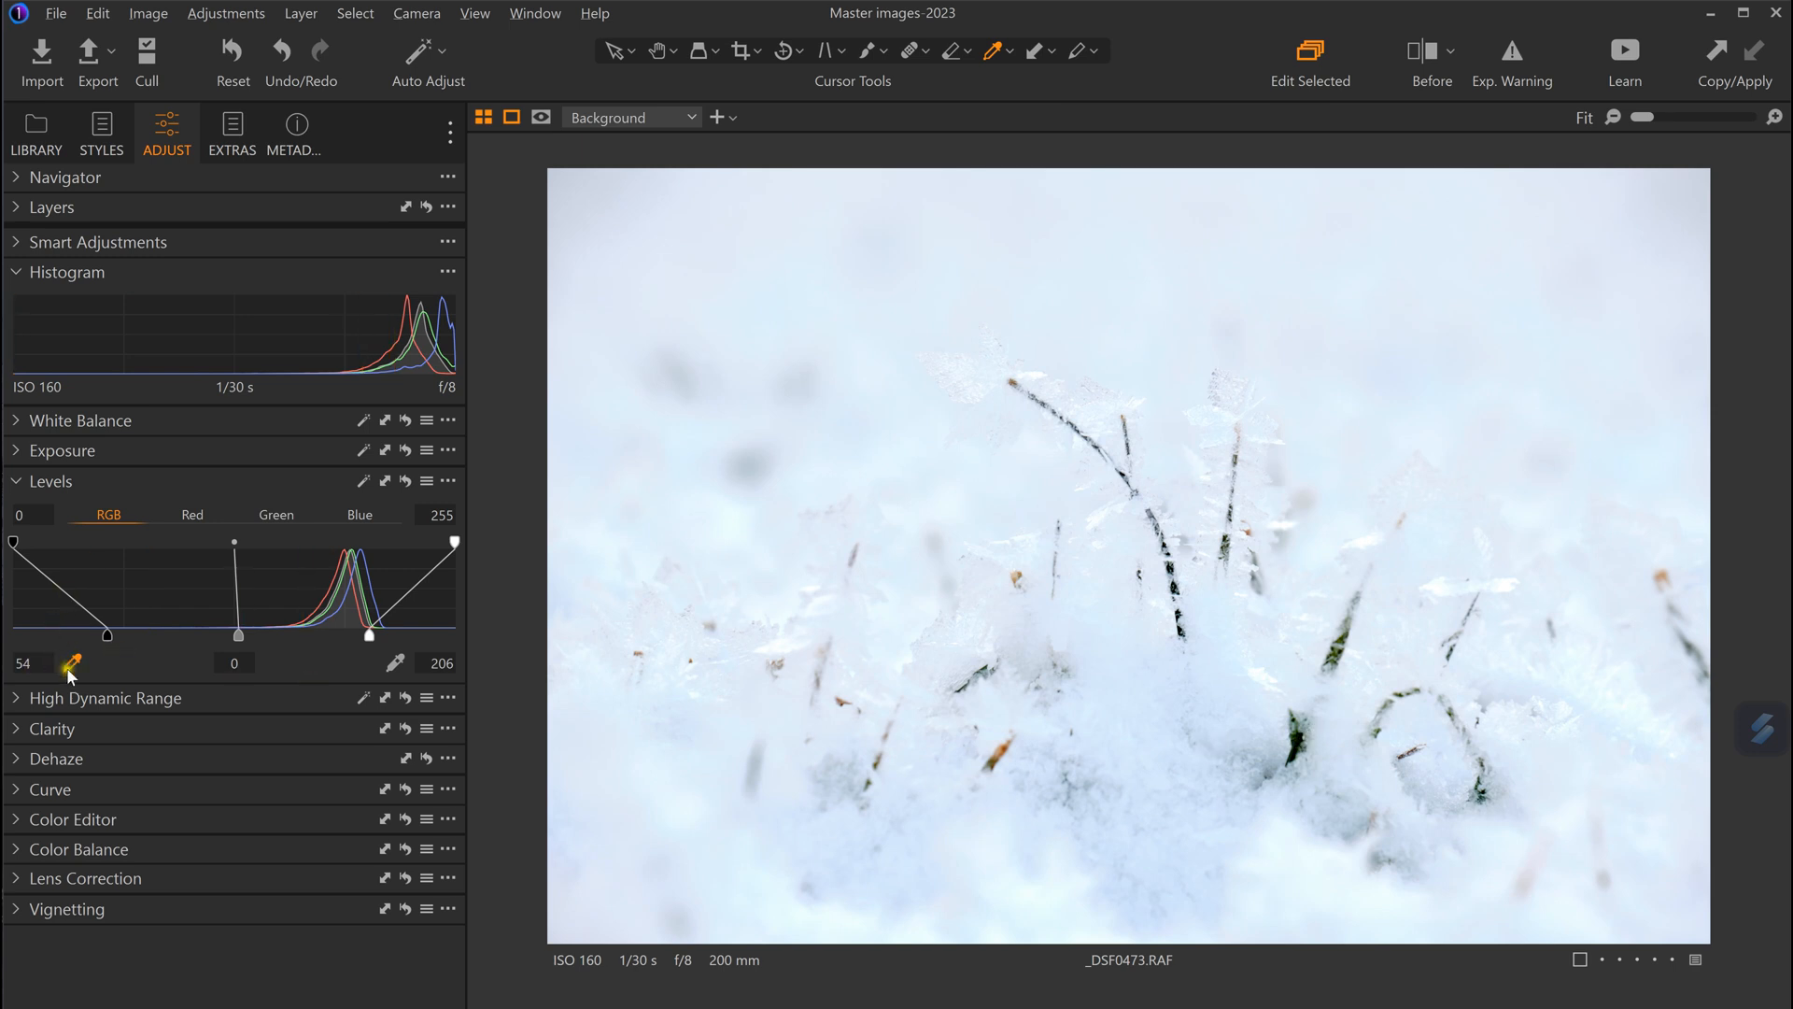
Flip the snowy mountain photo horizontally.
left_click(62, 549)
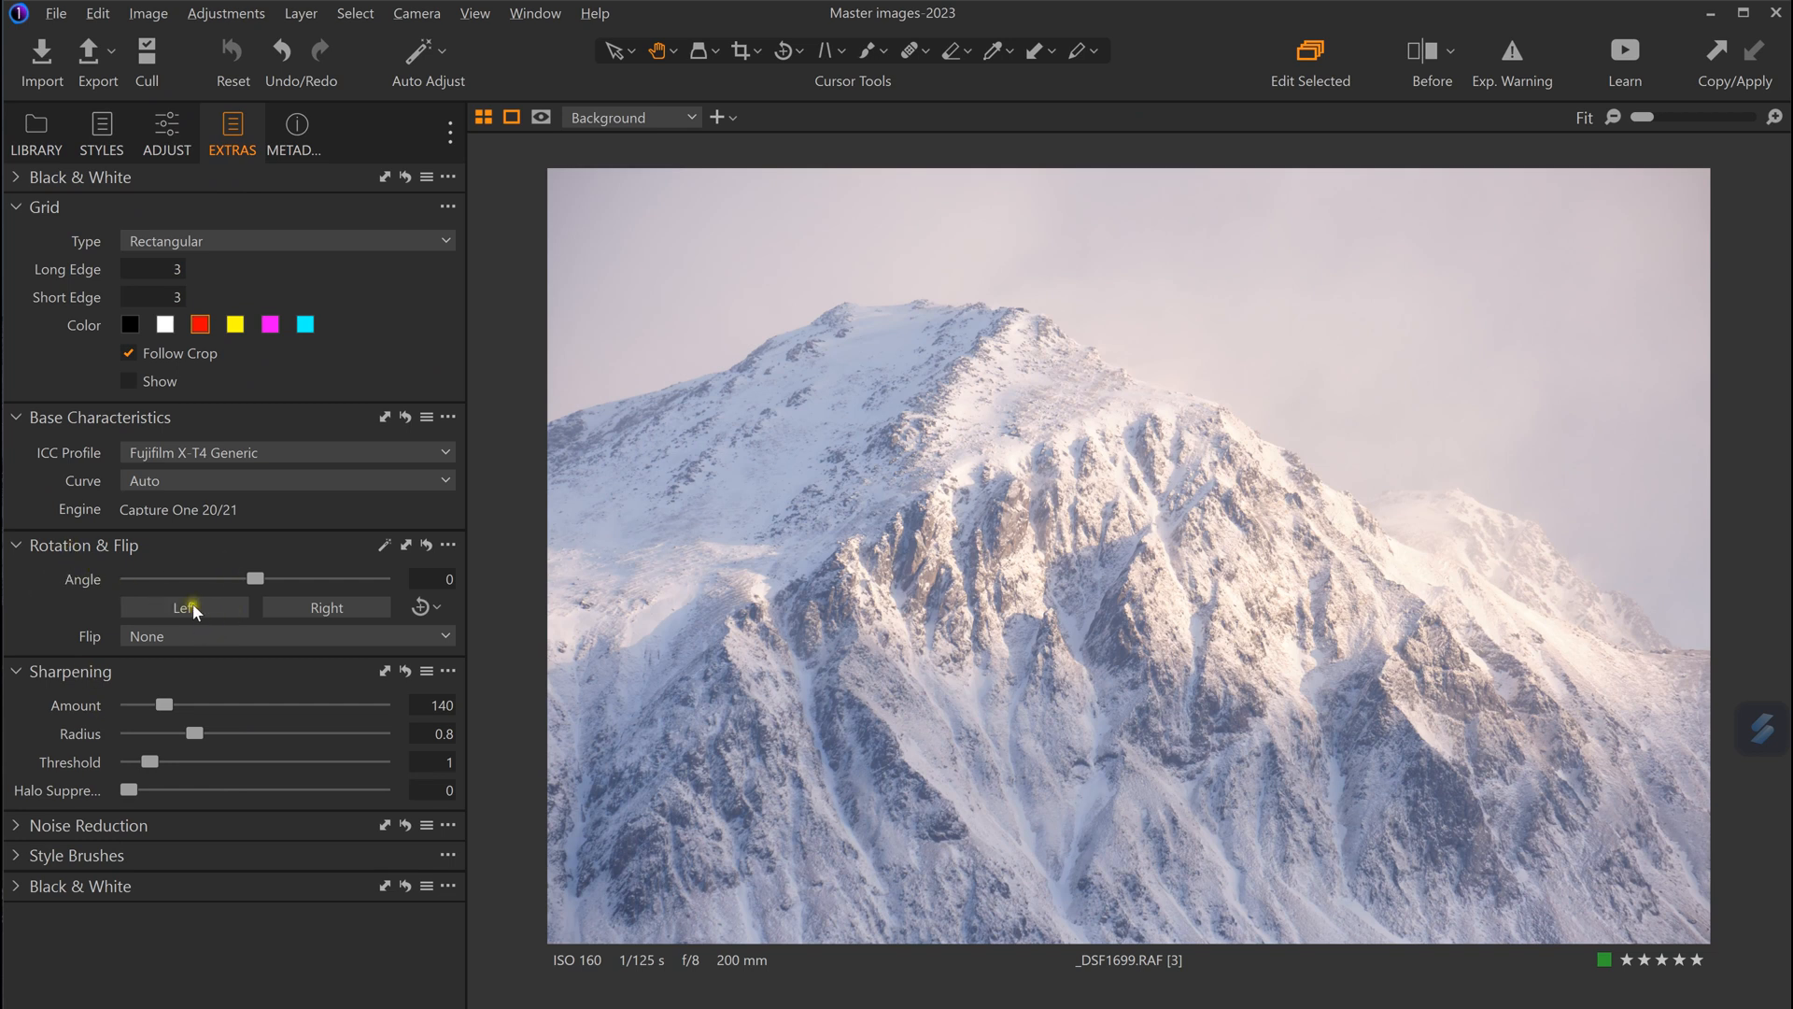
left_click(196, 635)
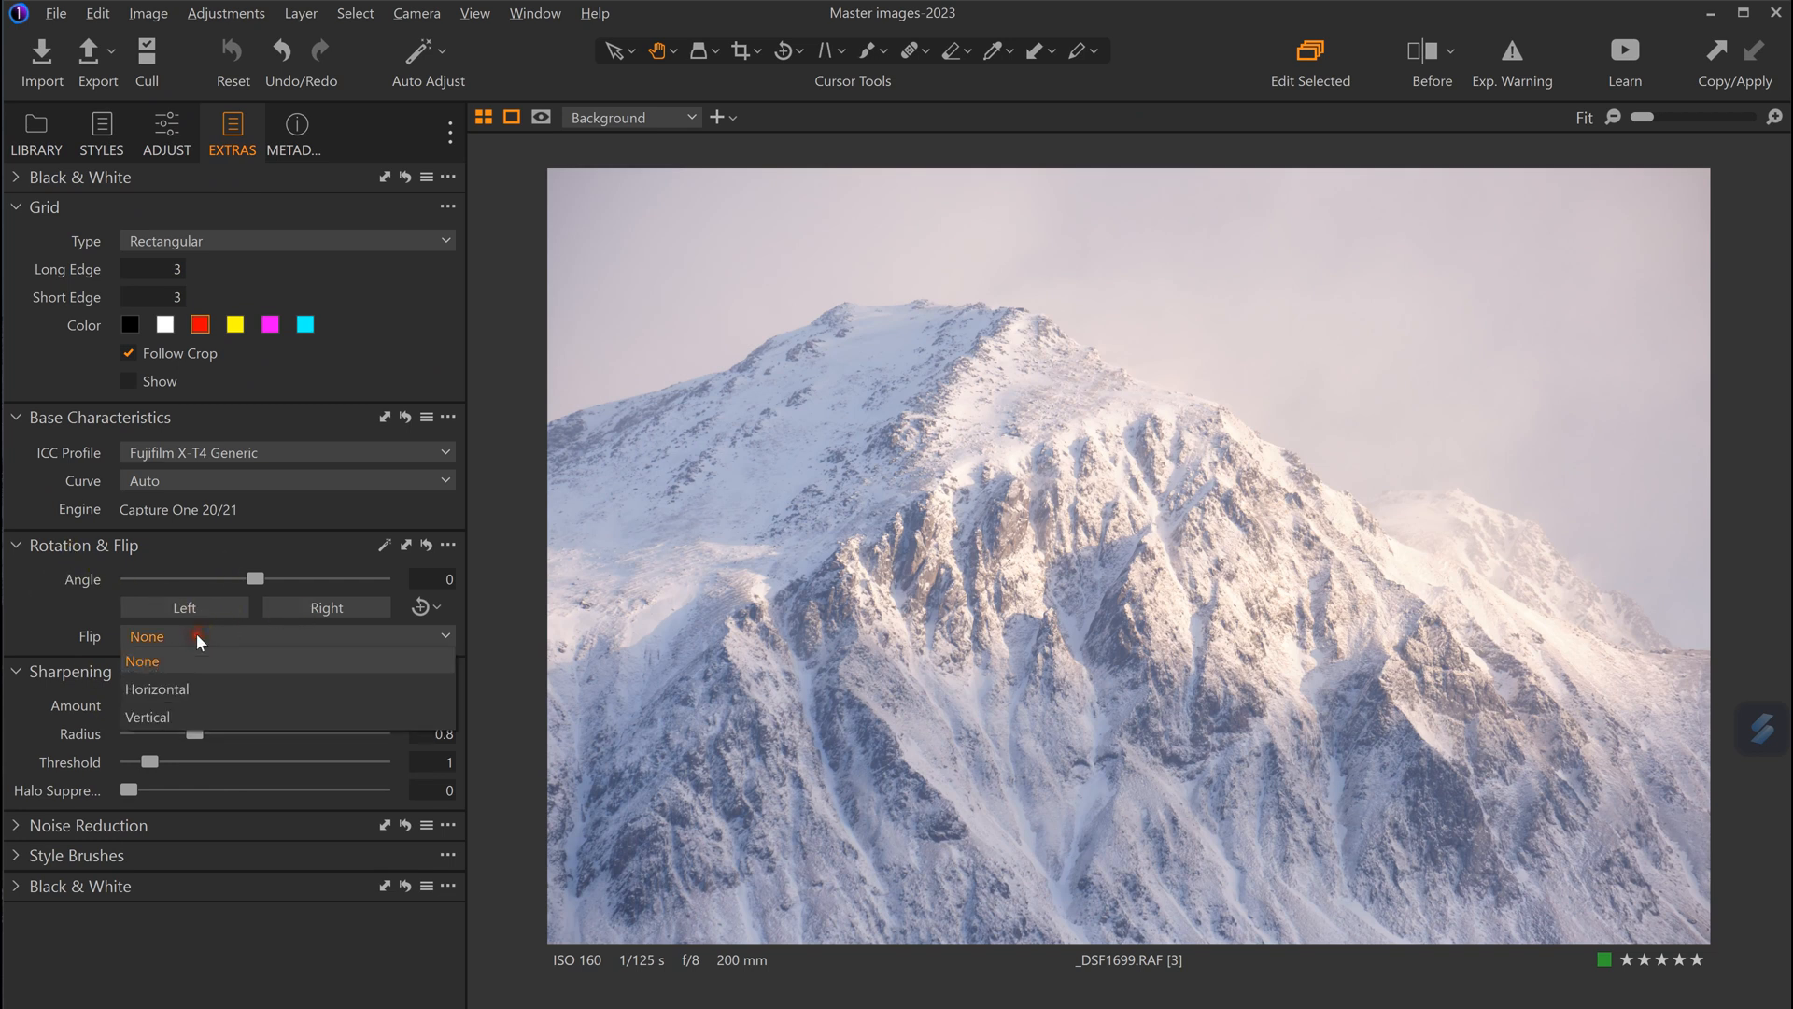
left_click(189, 691)
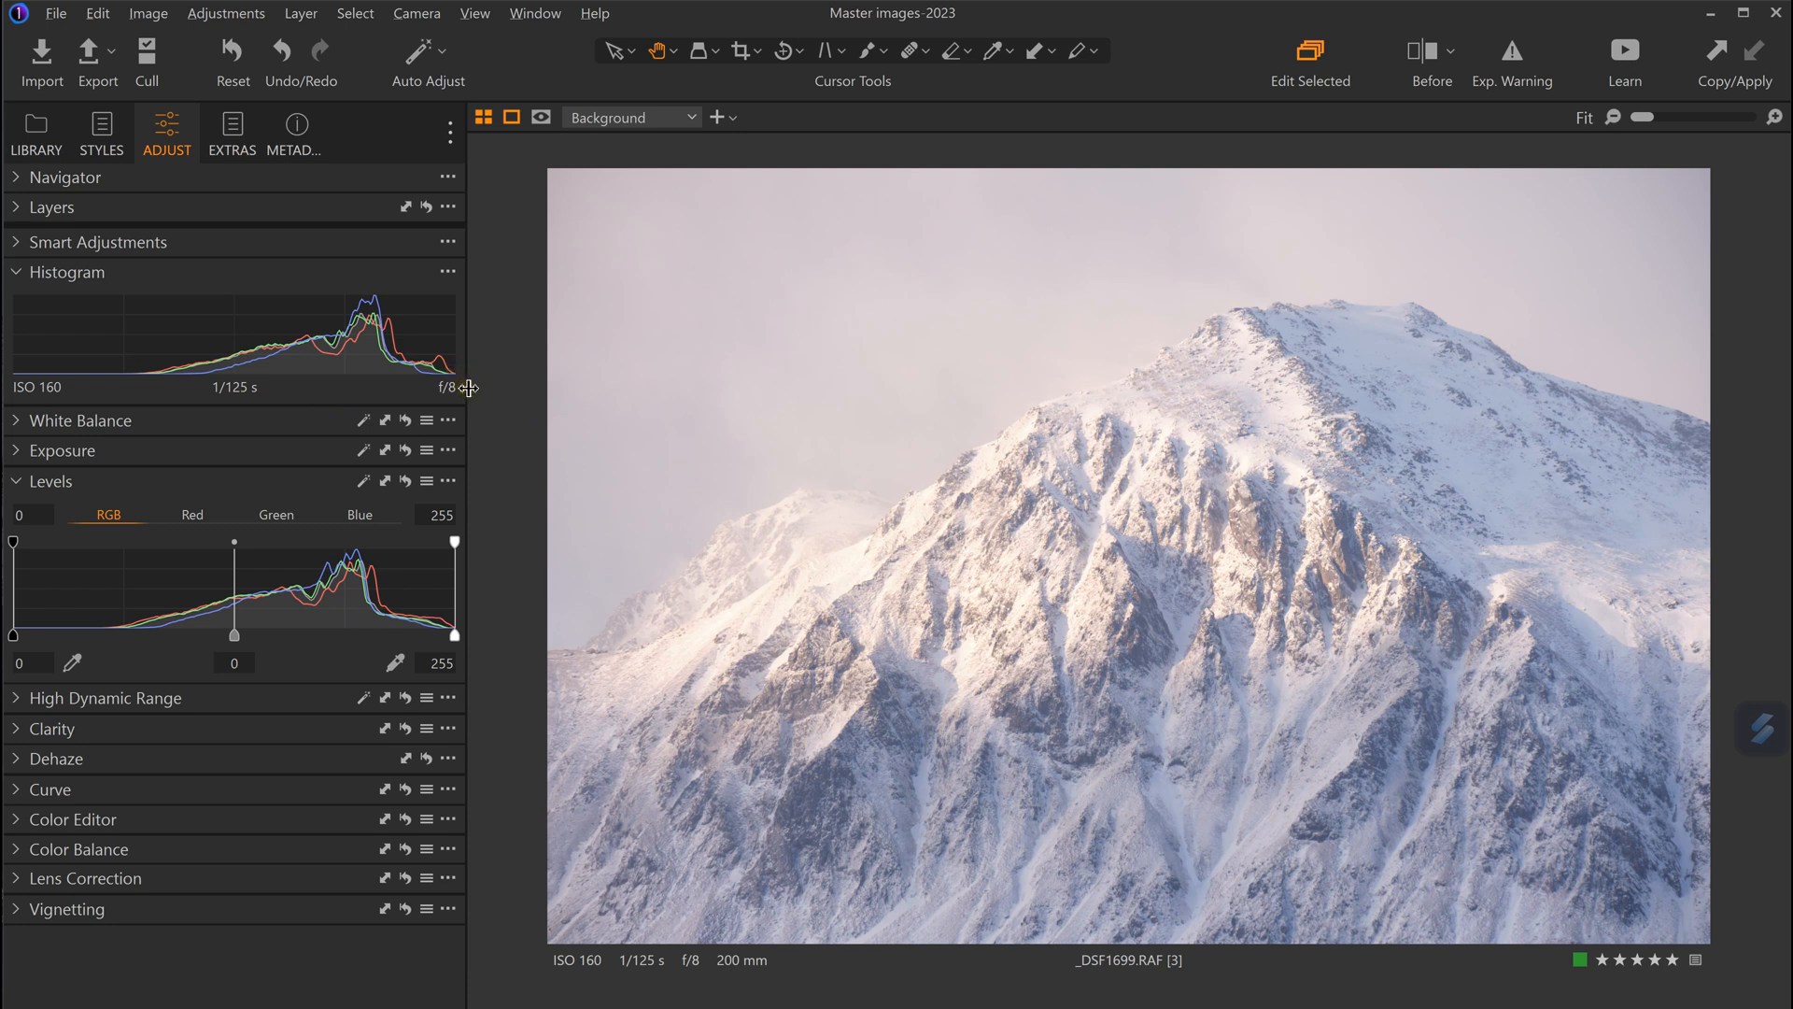
Add a filled adjustment layer to the mountain photo and name it level1.
left_click(52, 206)
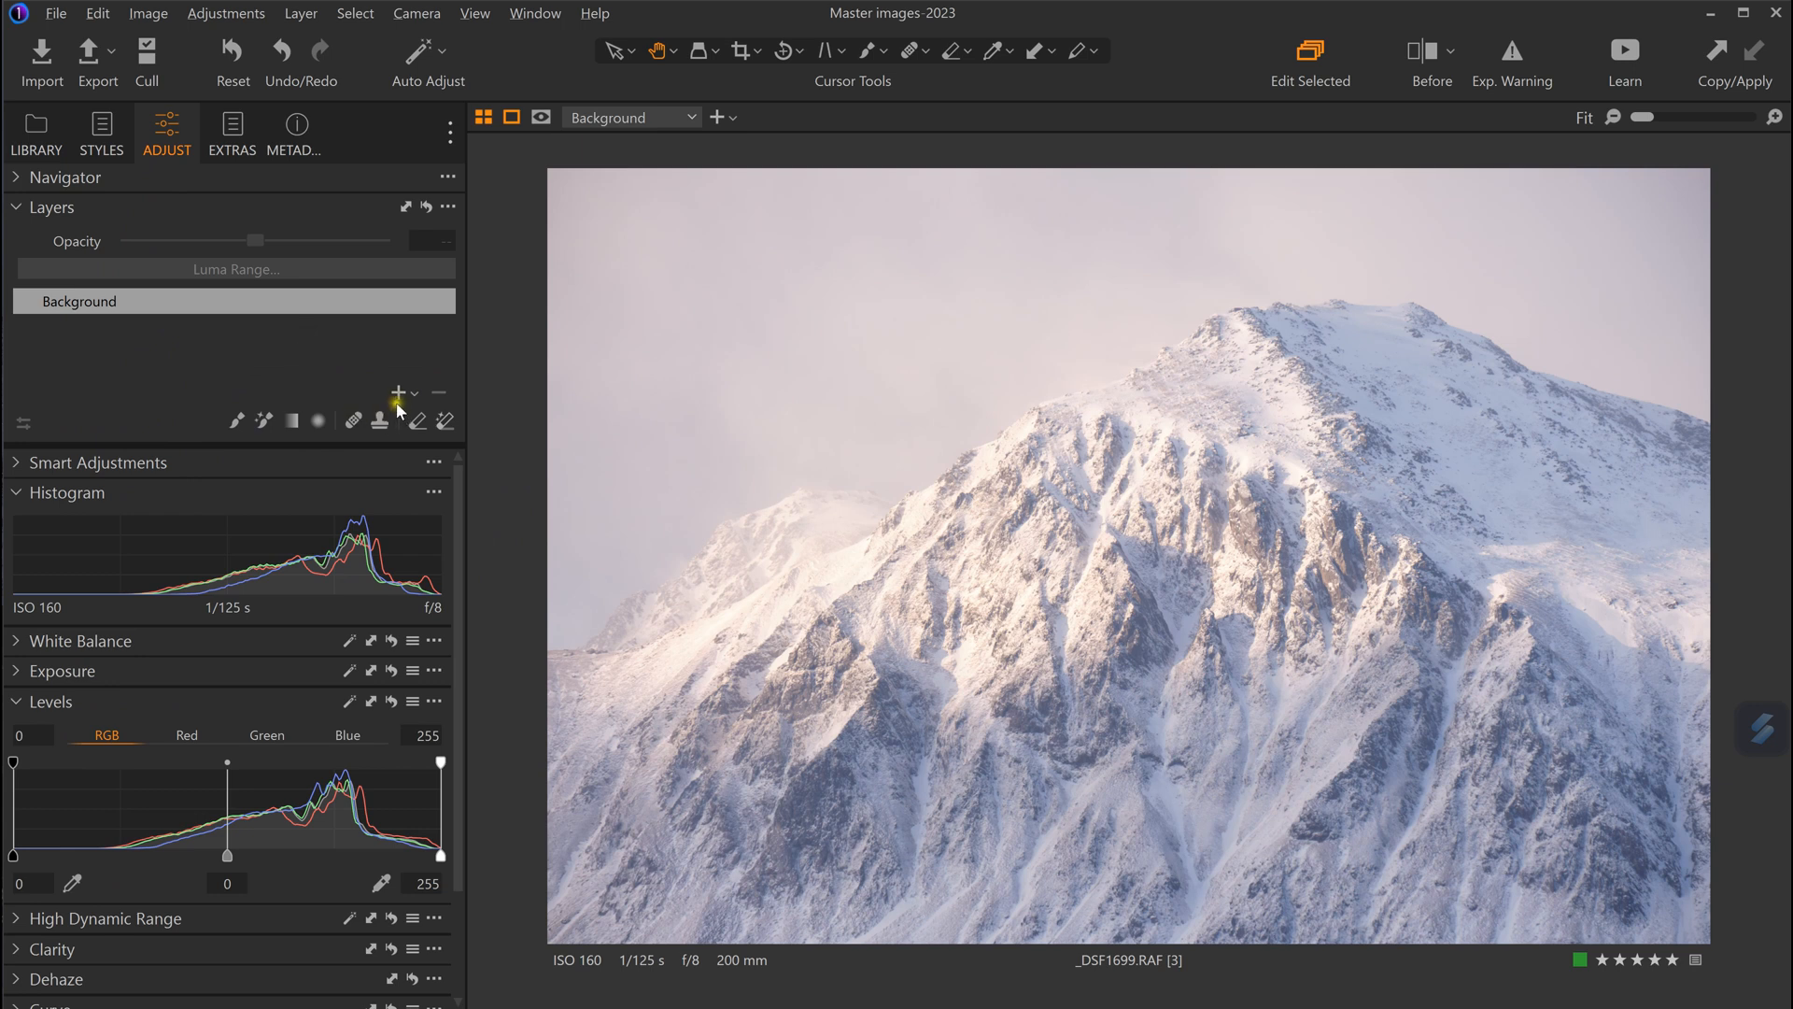
left_click(412, 397)
left_click(439, 445)
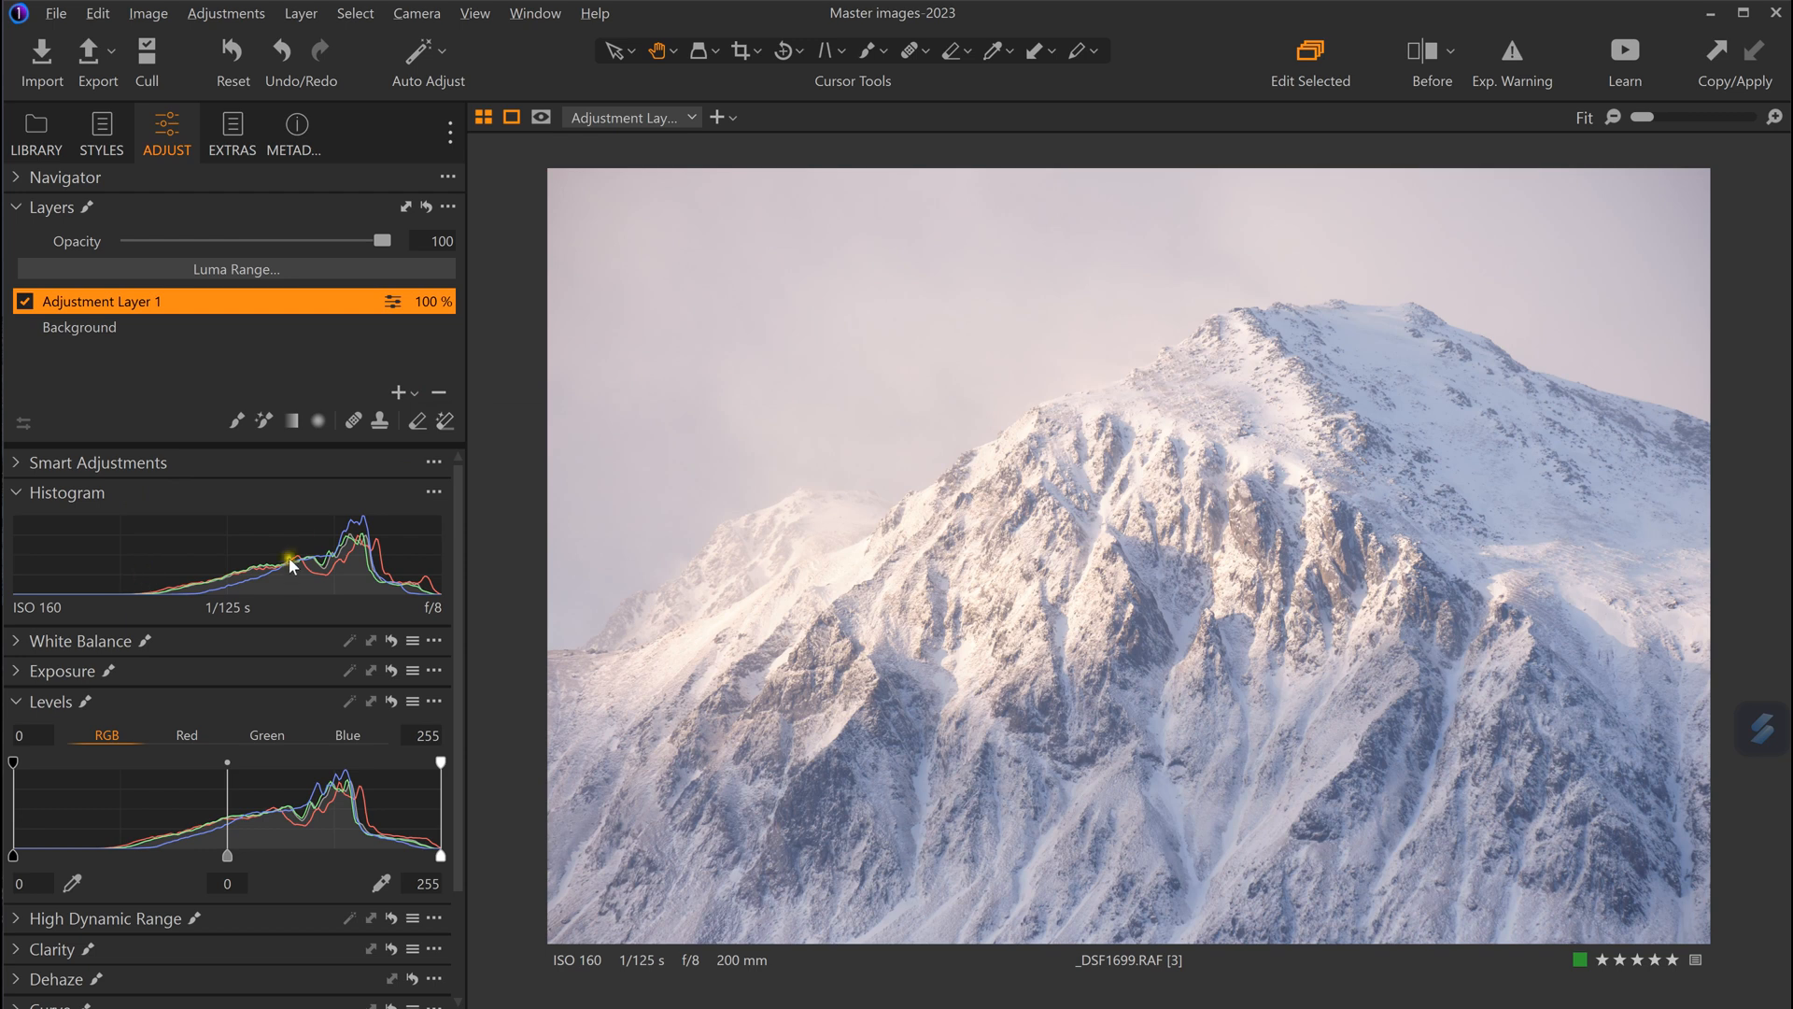
double_click(157, 306)
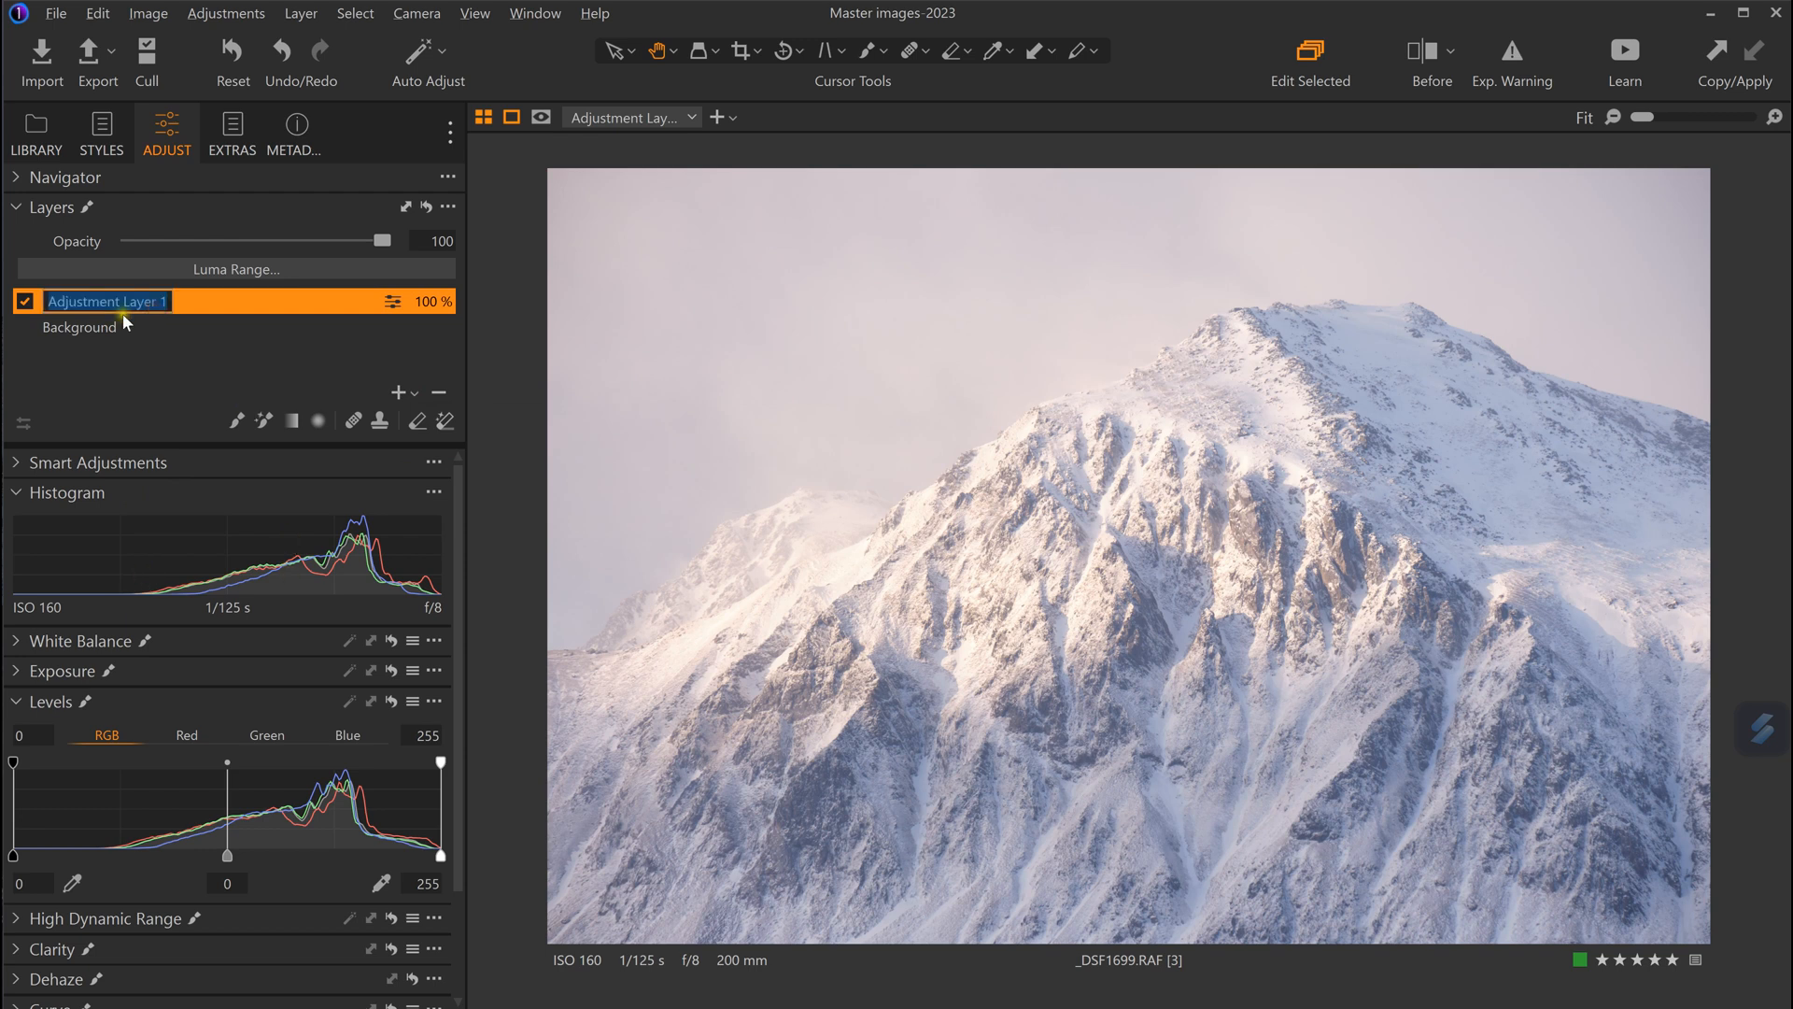
type("leve")
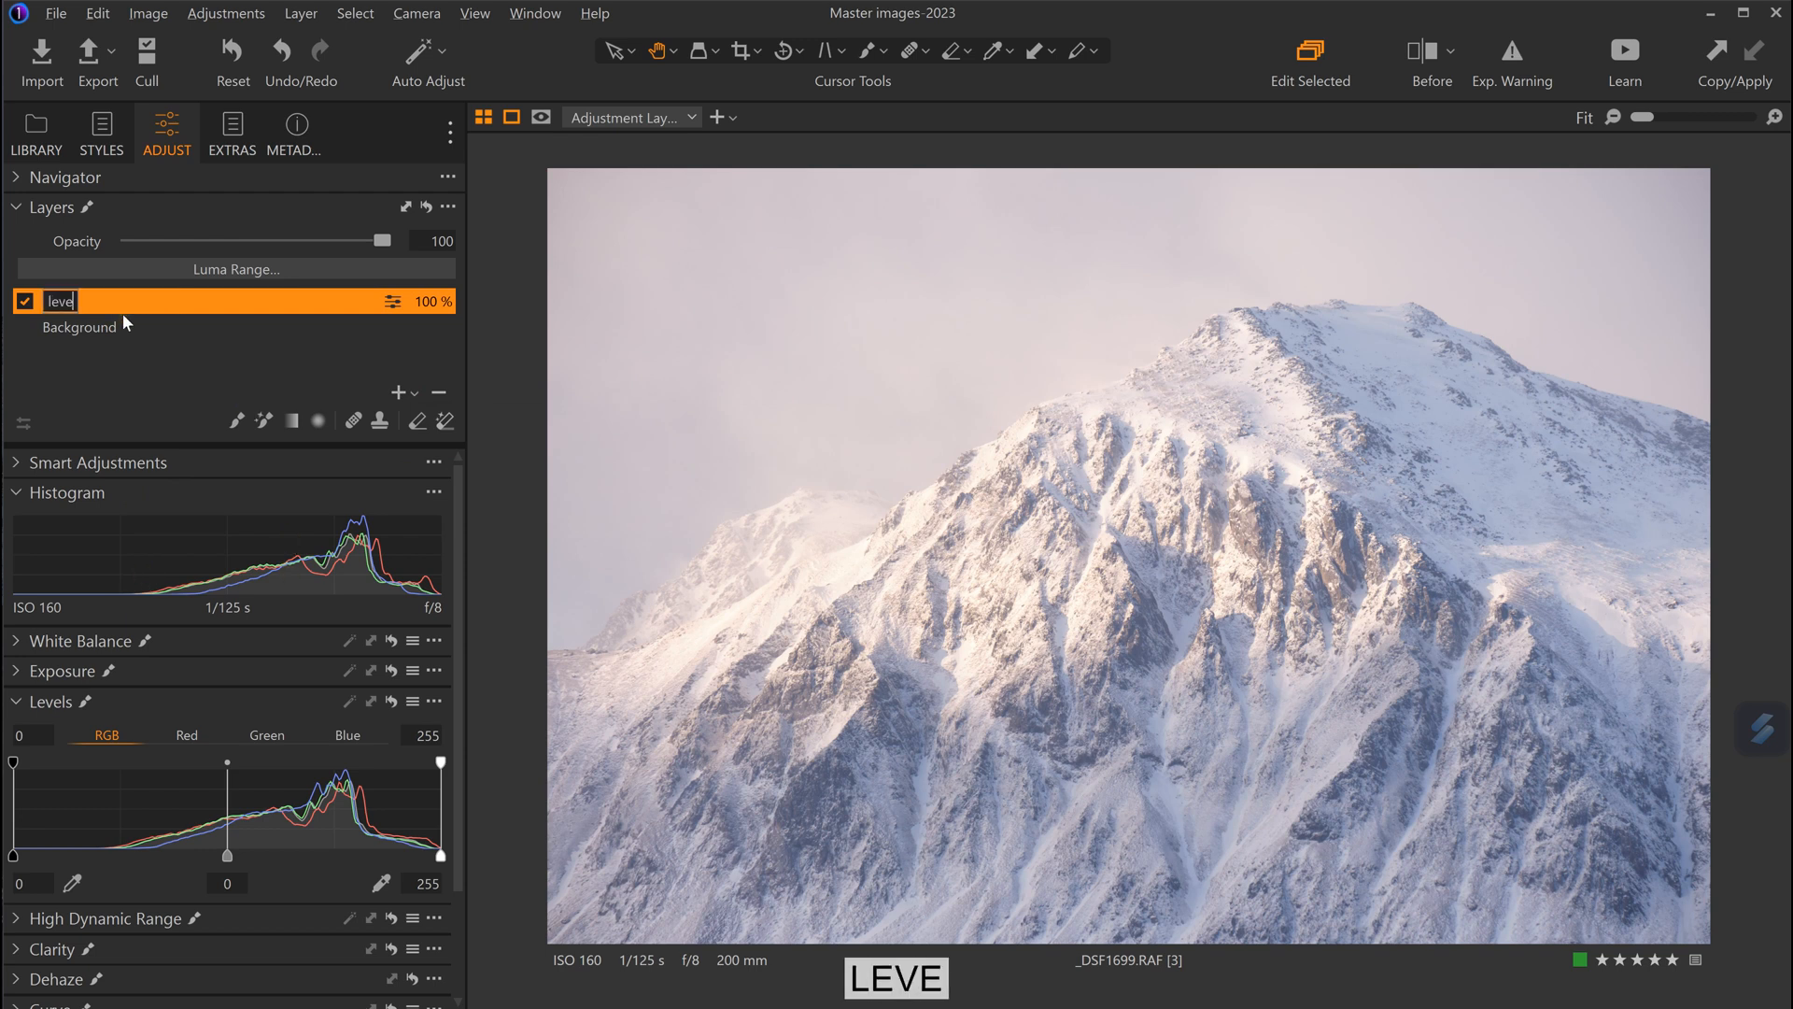
type("l1")
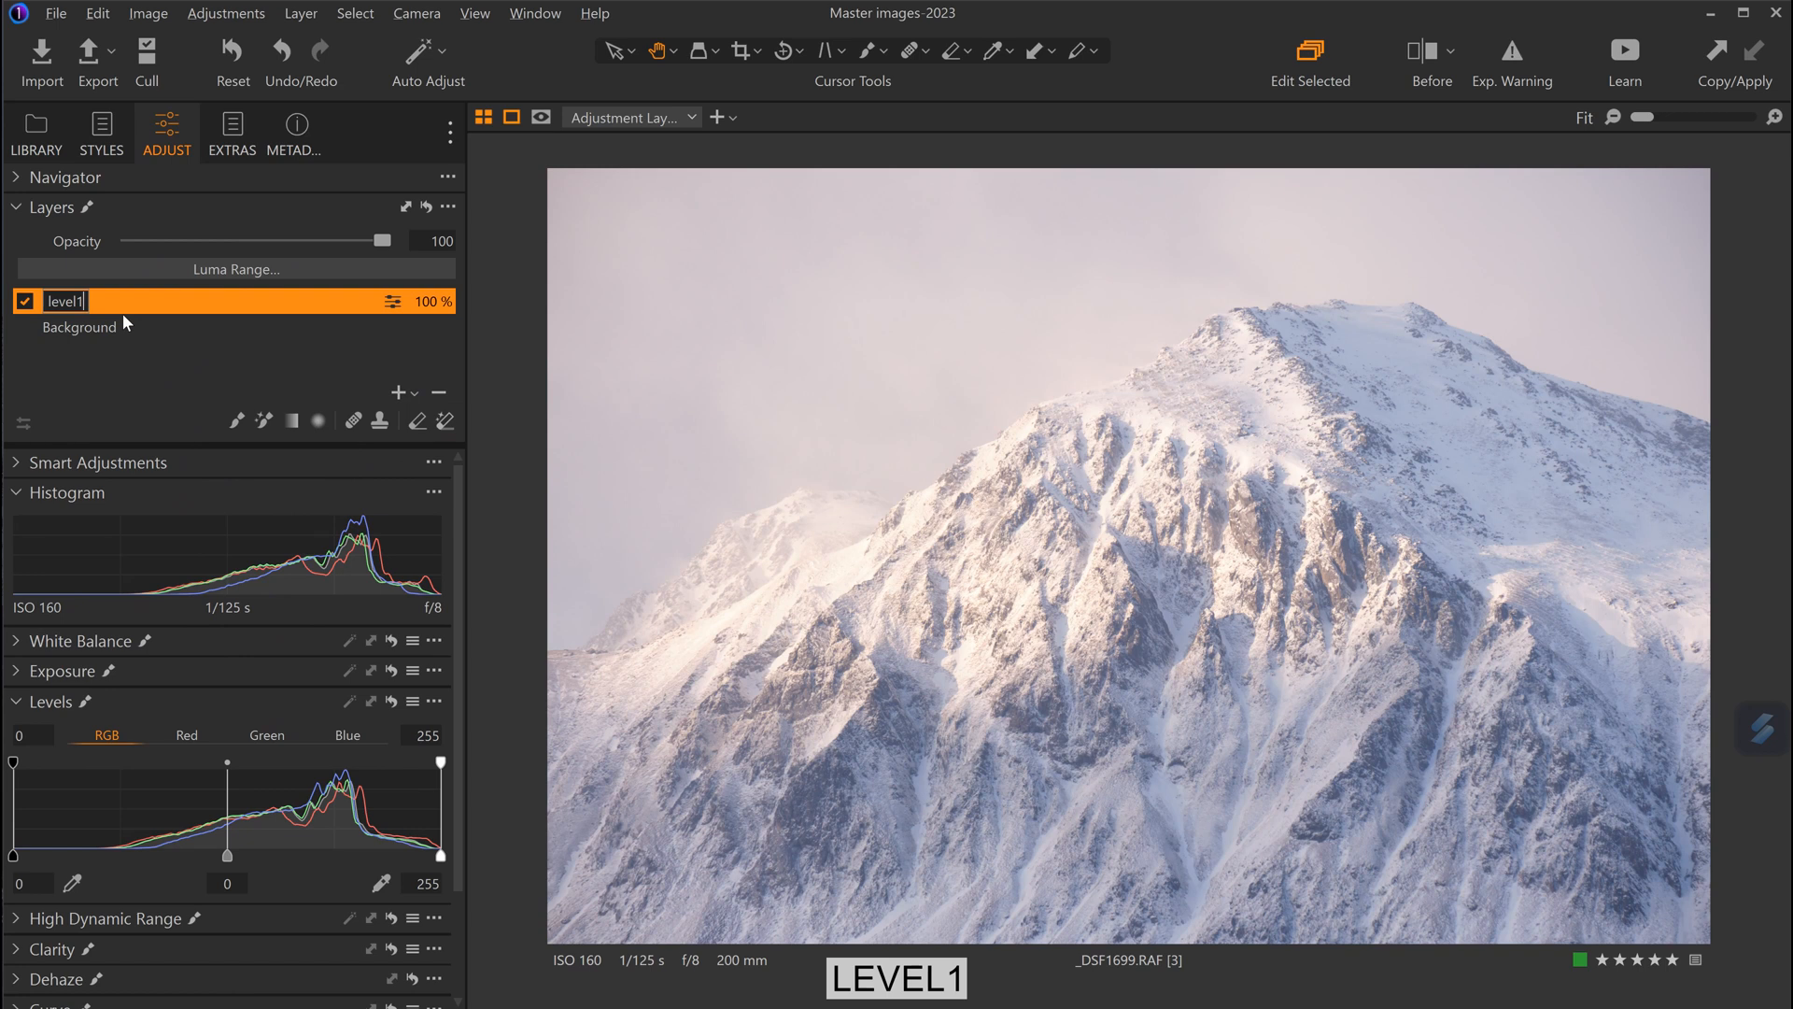
key("Return")
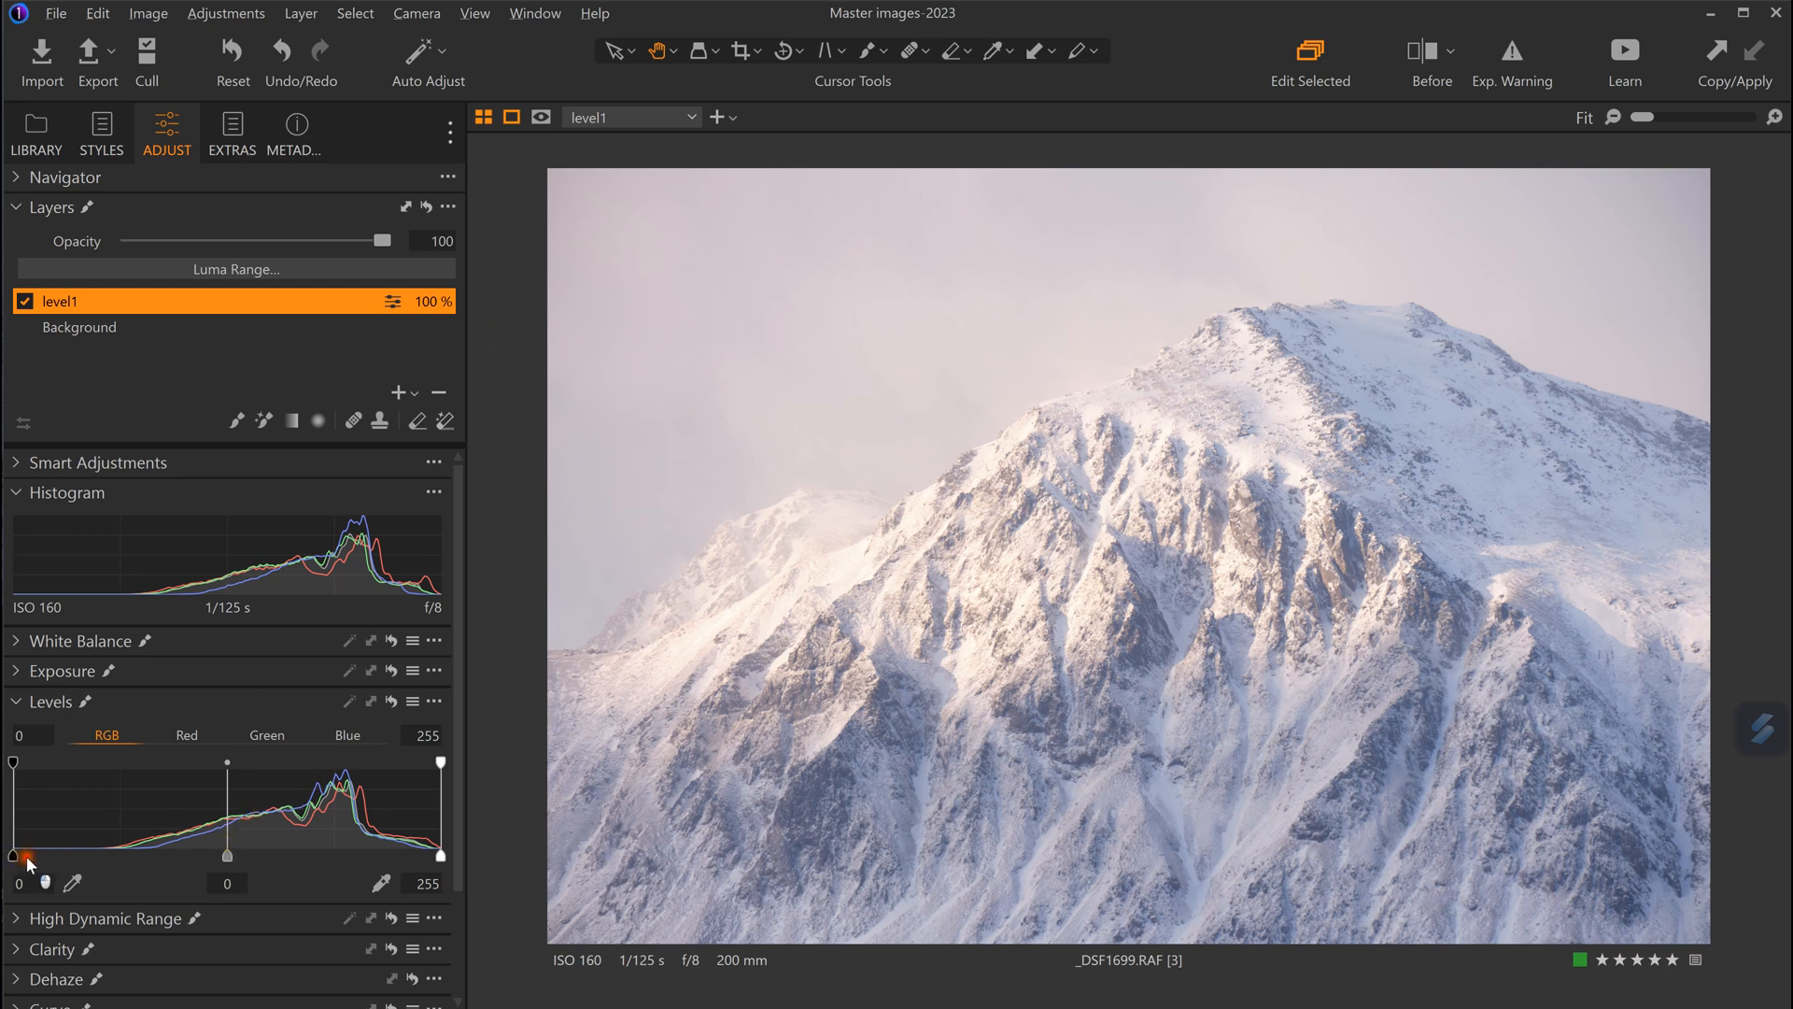
On the level1 layer, raise the RGB shadow input level to 40 and darken the midtone level to -0.74.
left_click_drag(13, 856, 81, 858)
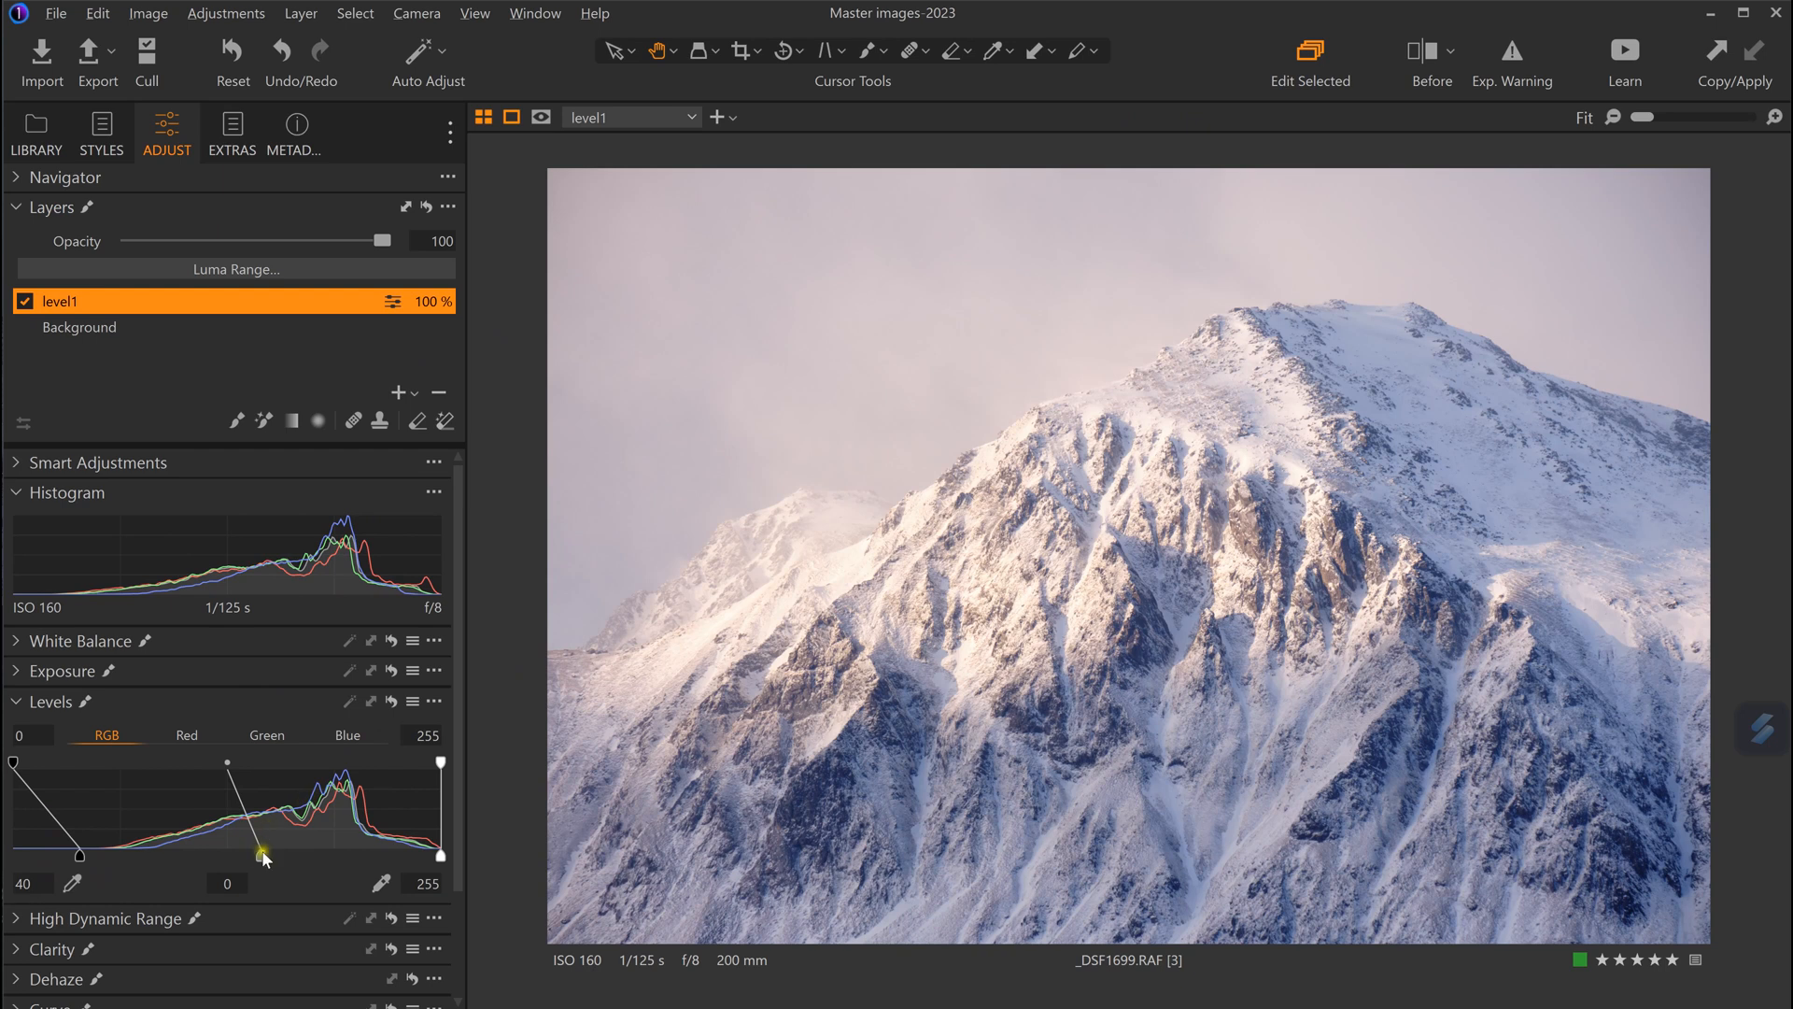
left_click_drag(261, 856, 275, 854)
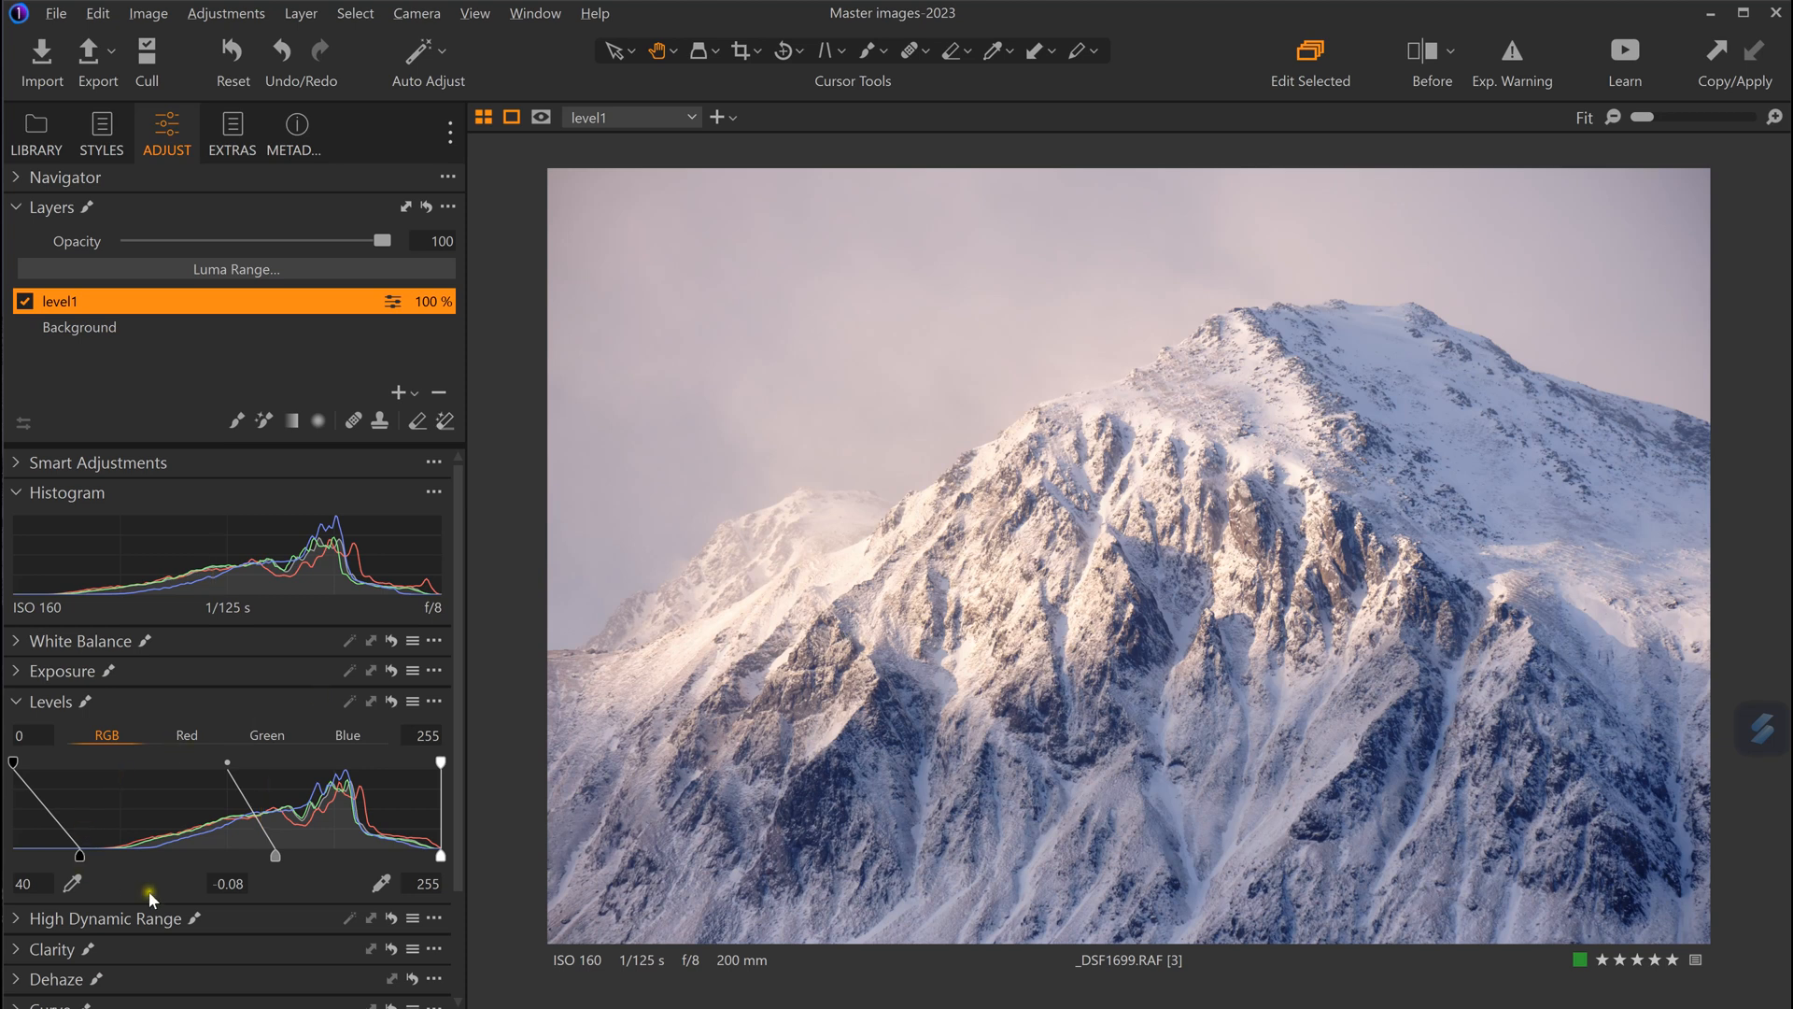
left_click_drag(276, 857, 390, 859)
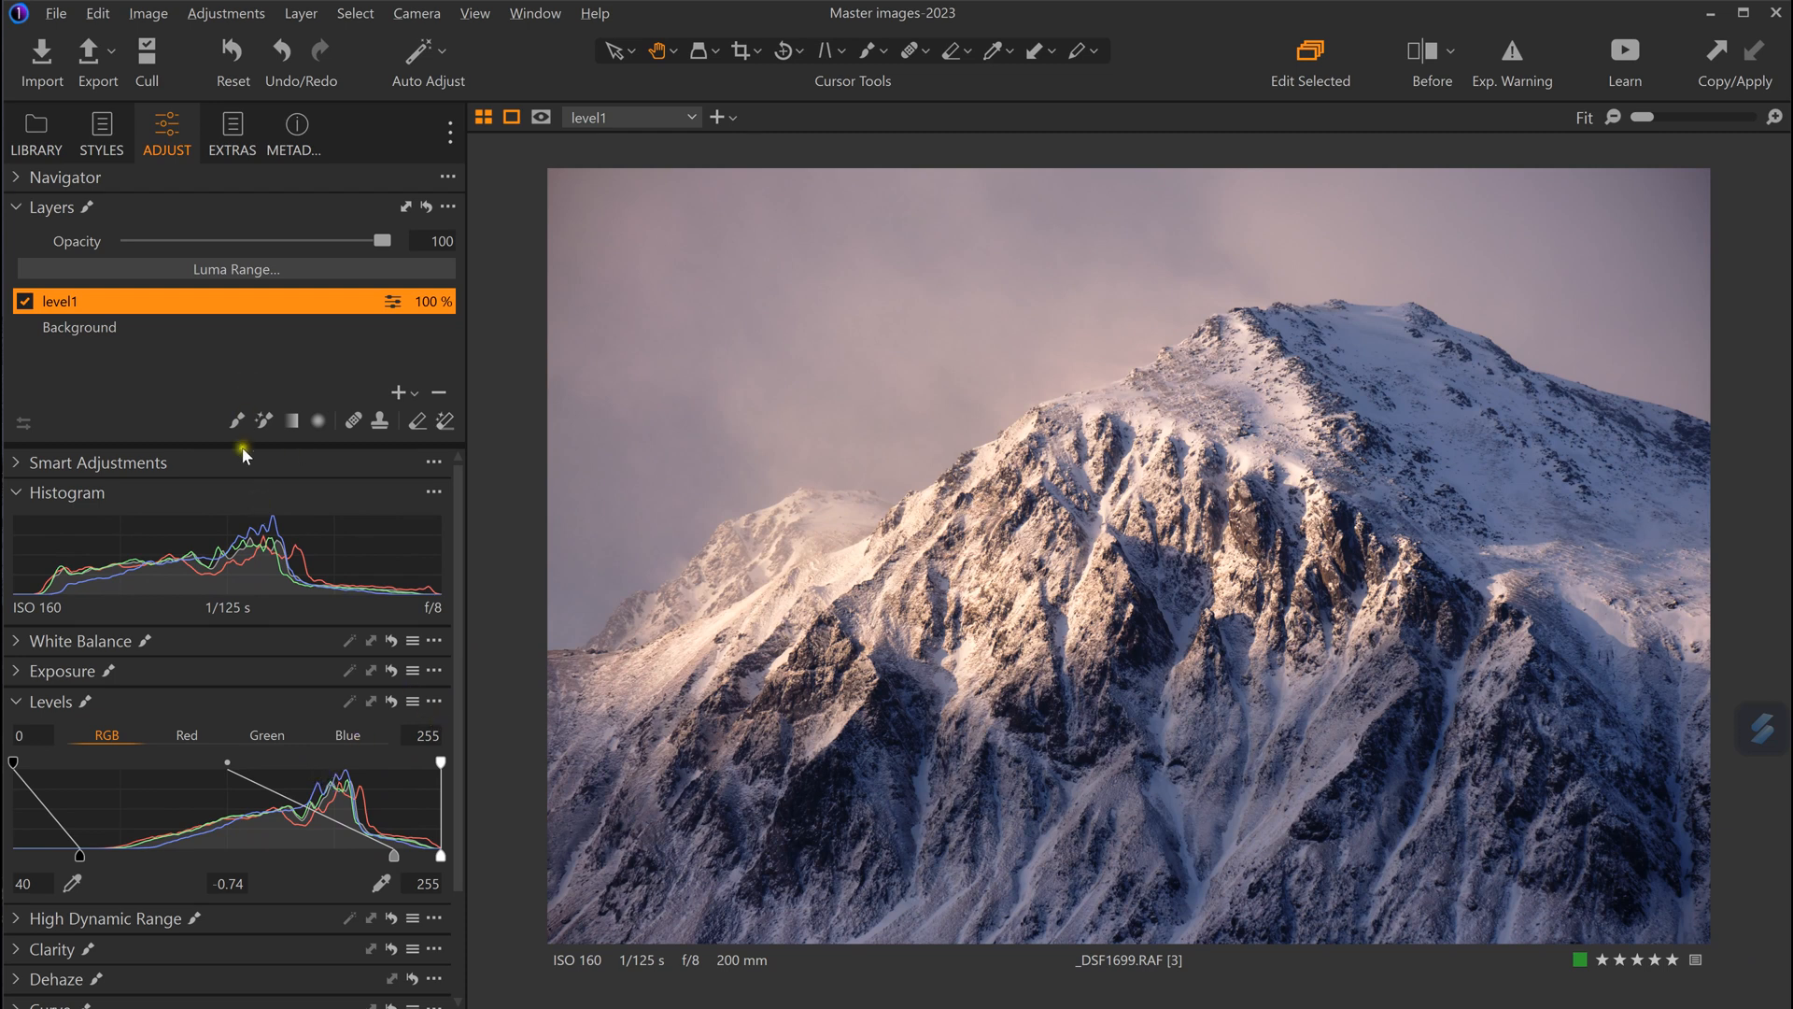
Add a filled adjustment layer named Level2 and darken its RGB midtone level to -0.78.
left_click(412, 396)
left_click(467, 444)
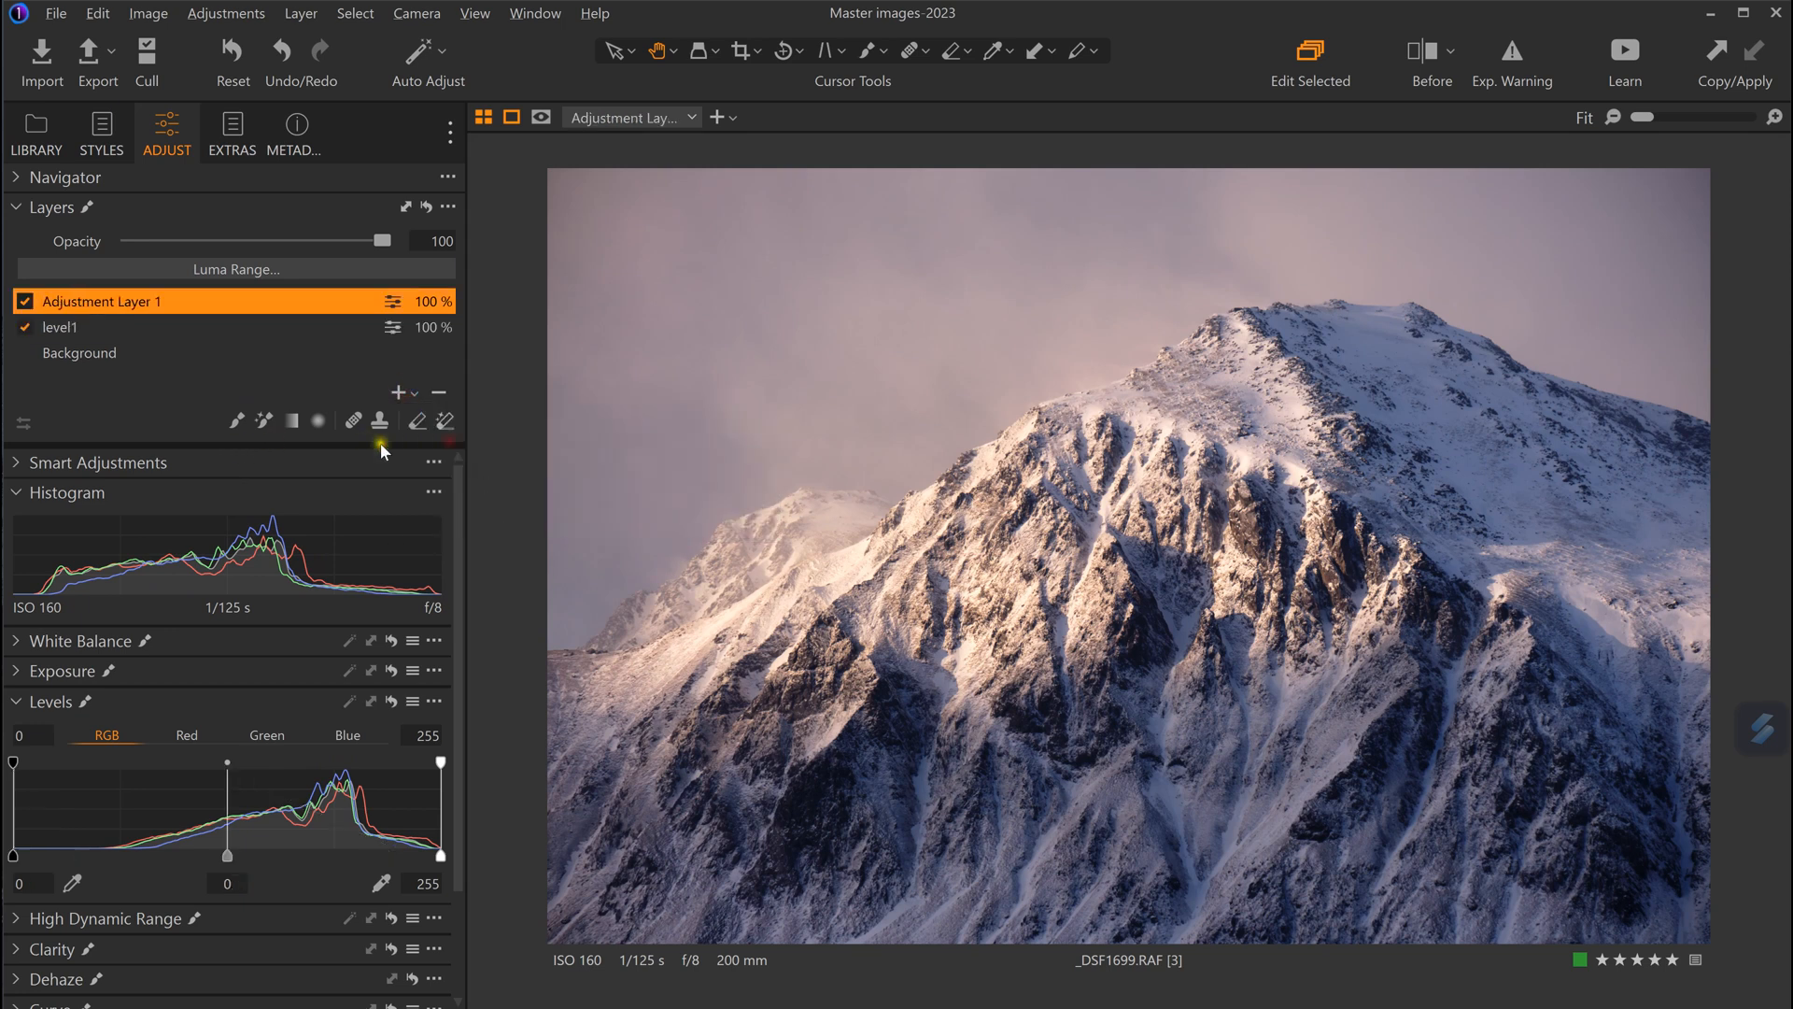
double_click(194, 310)
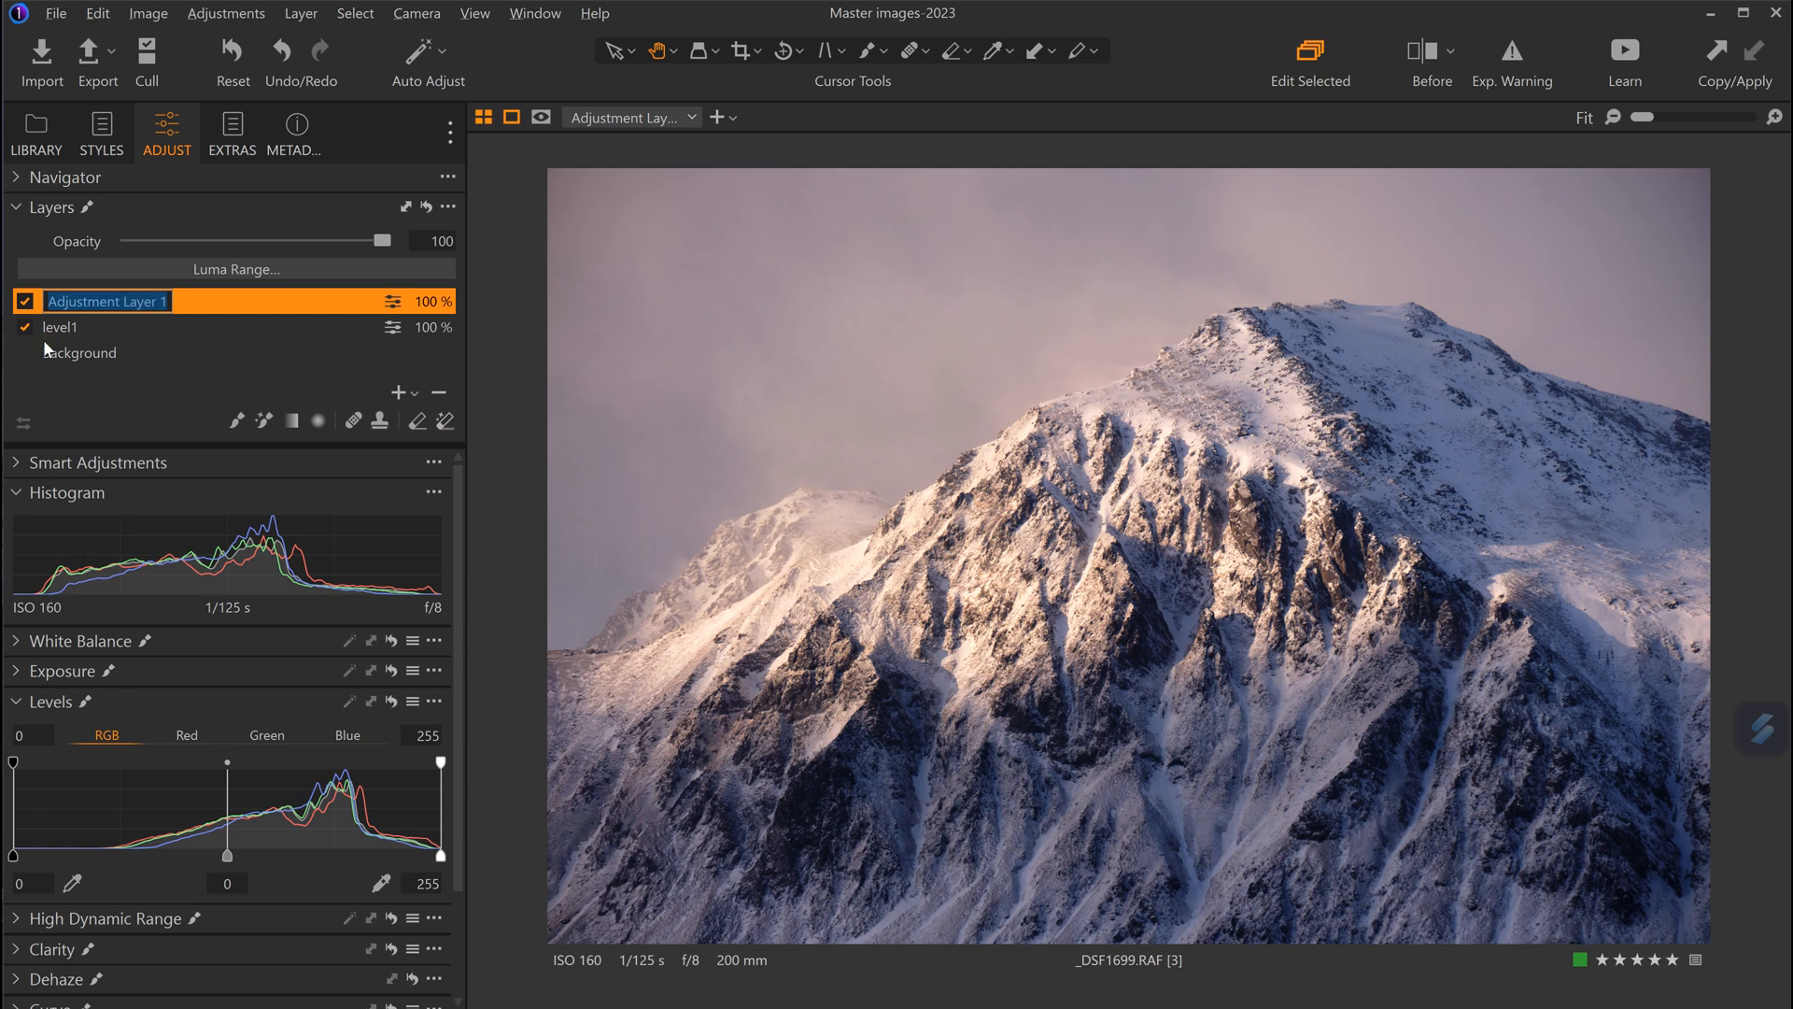
type("Lev")
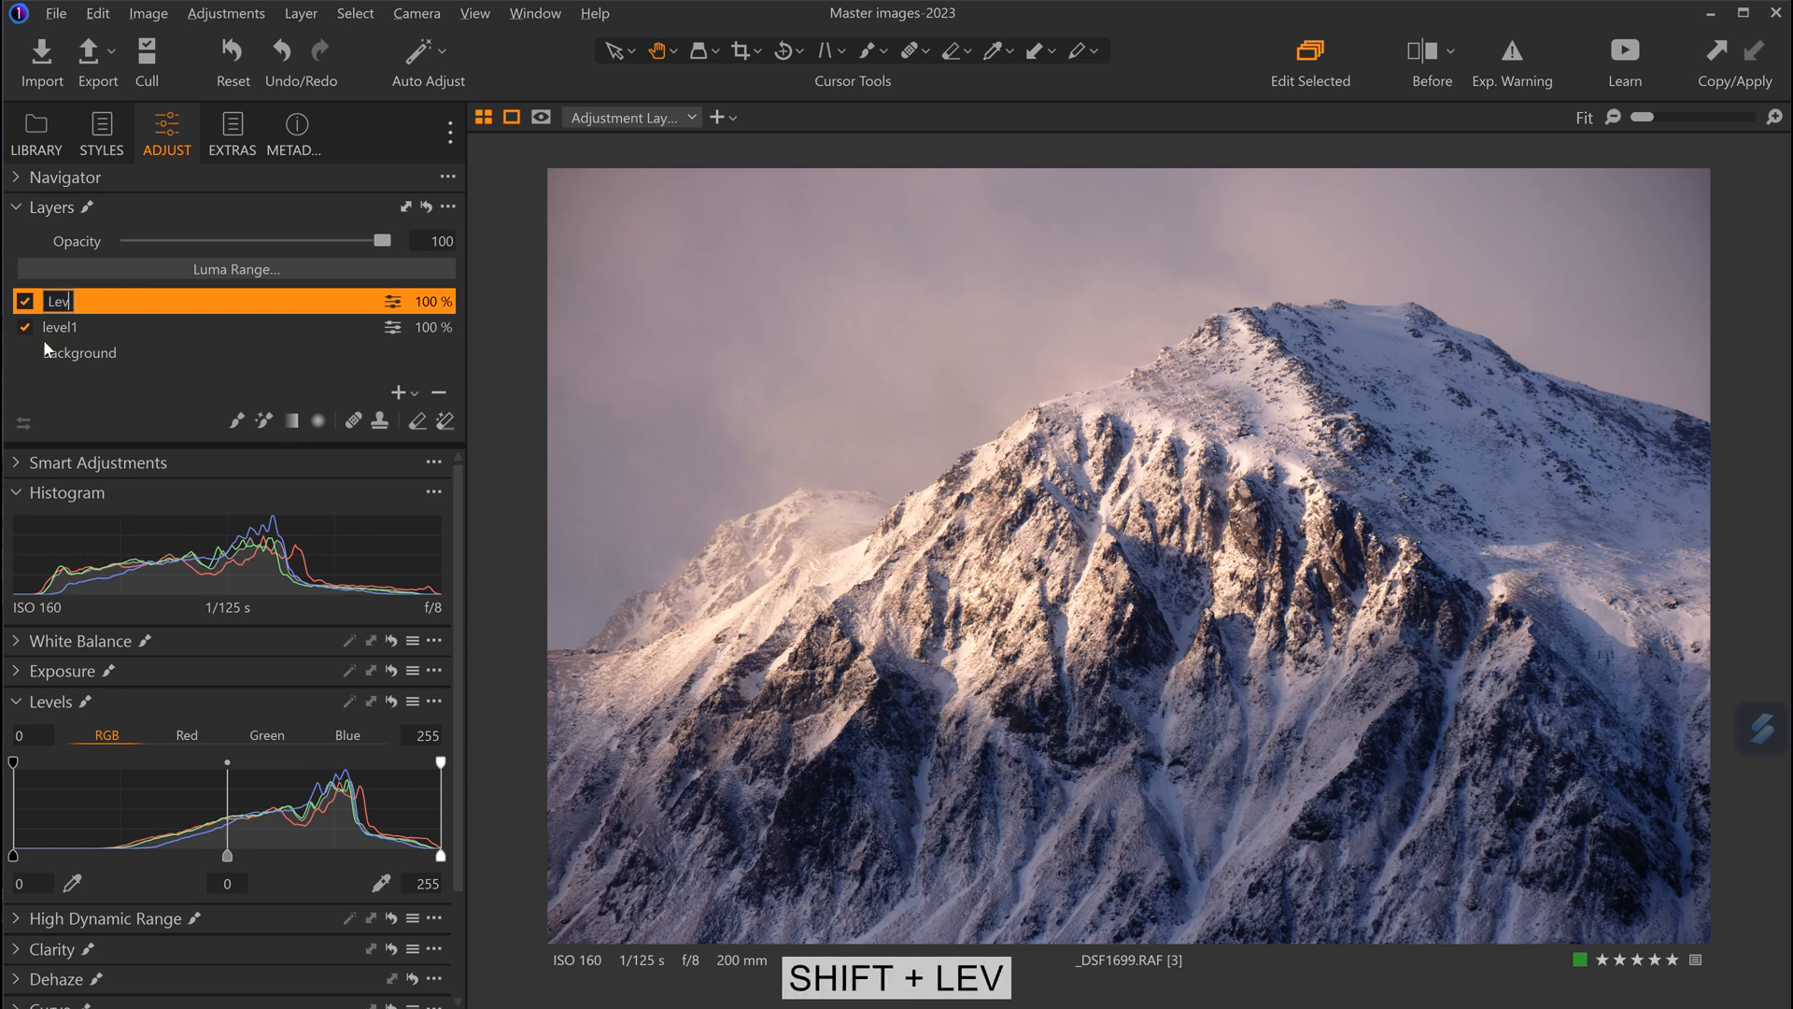
type("el2")
key("Return")
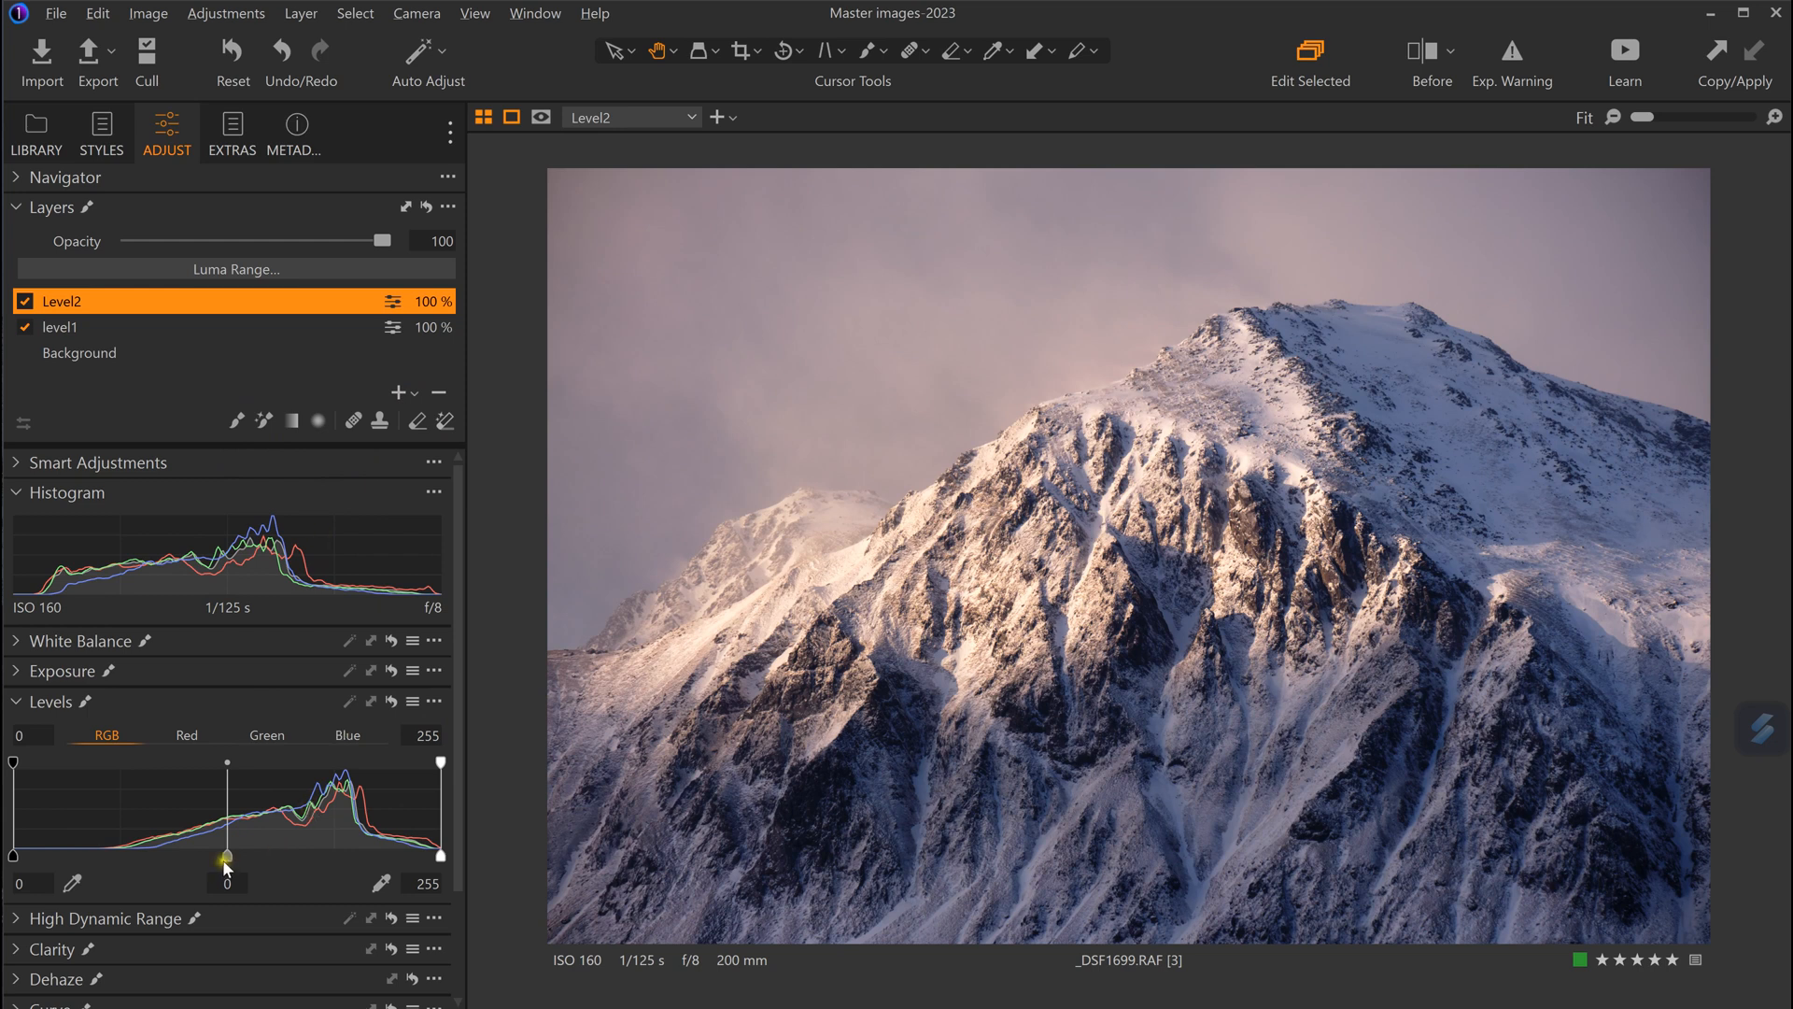
left_click_drag(225, 858, 395, 850)
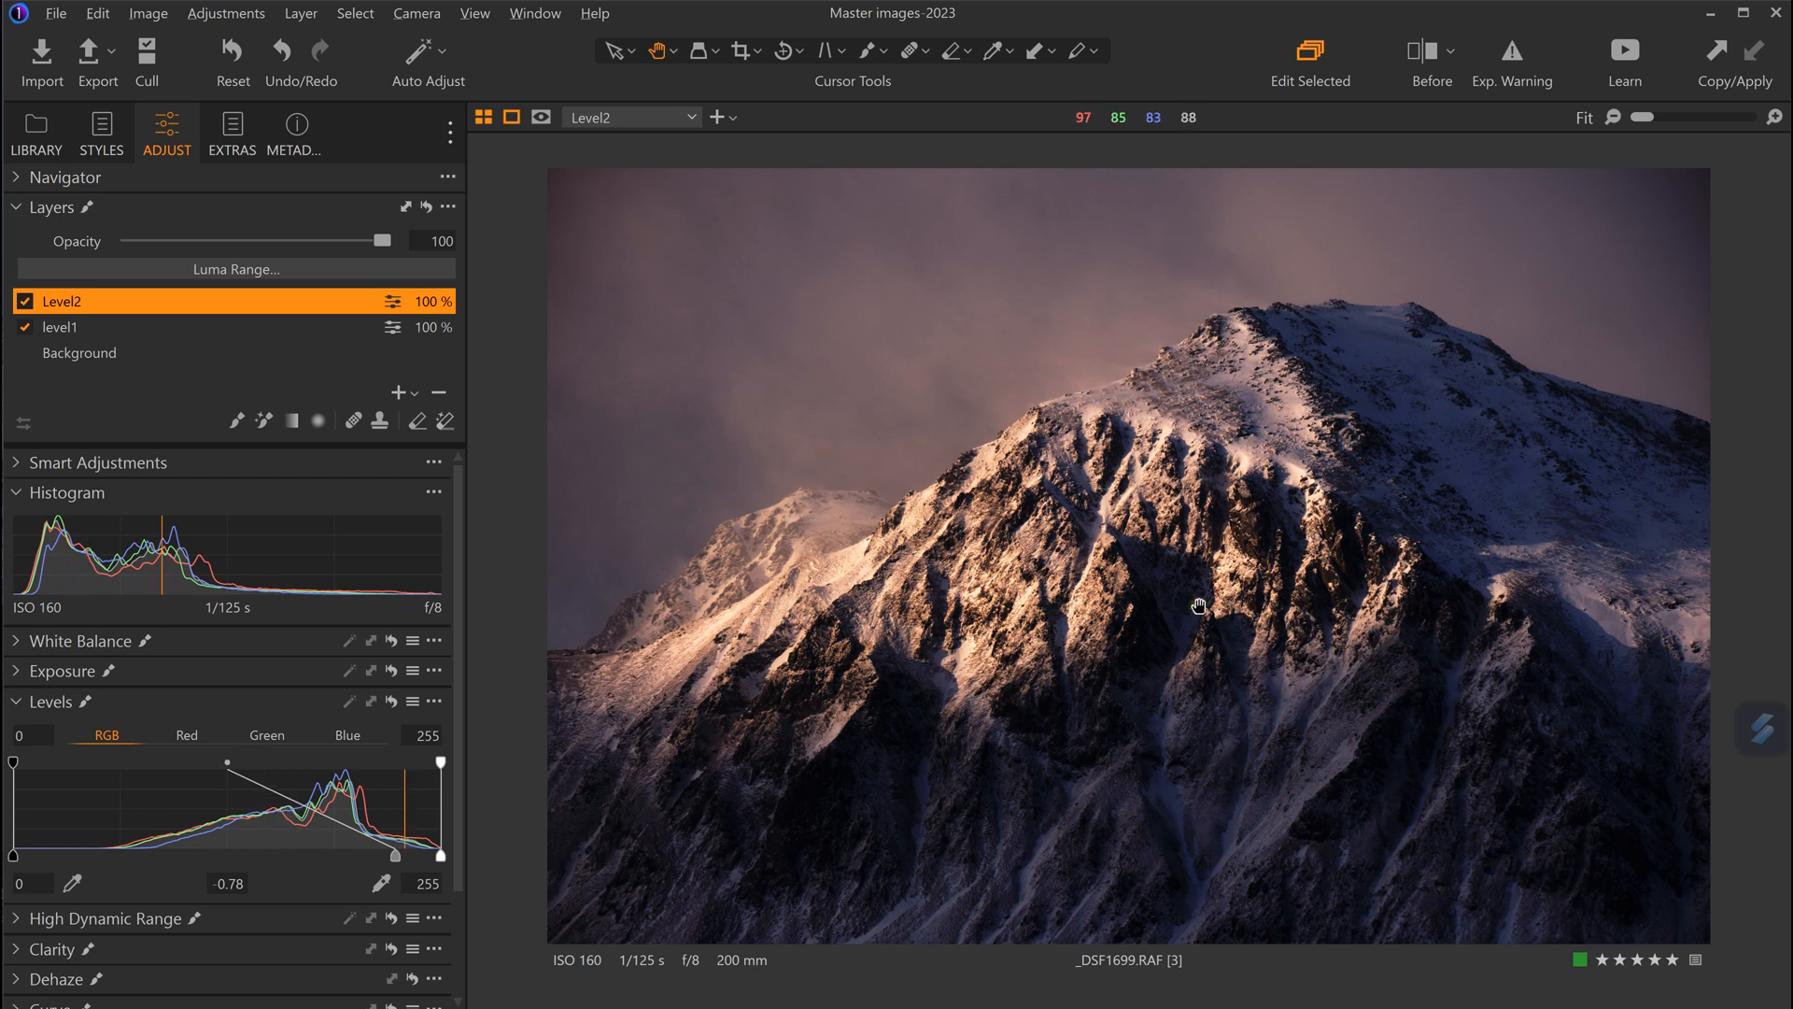
Reduce the Level2 layer's saturation to -13 and compare the mountain photo before and after the edits.
scroll(192, 637, "down", 1)
left_click(192, 637)
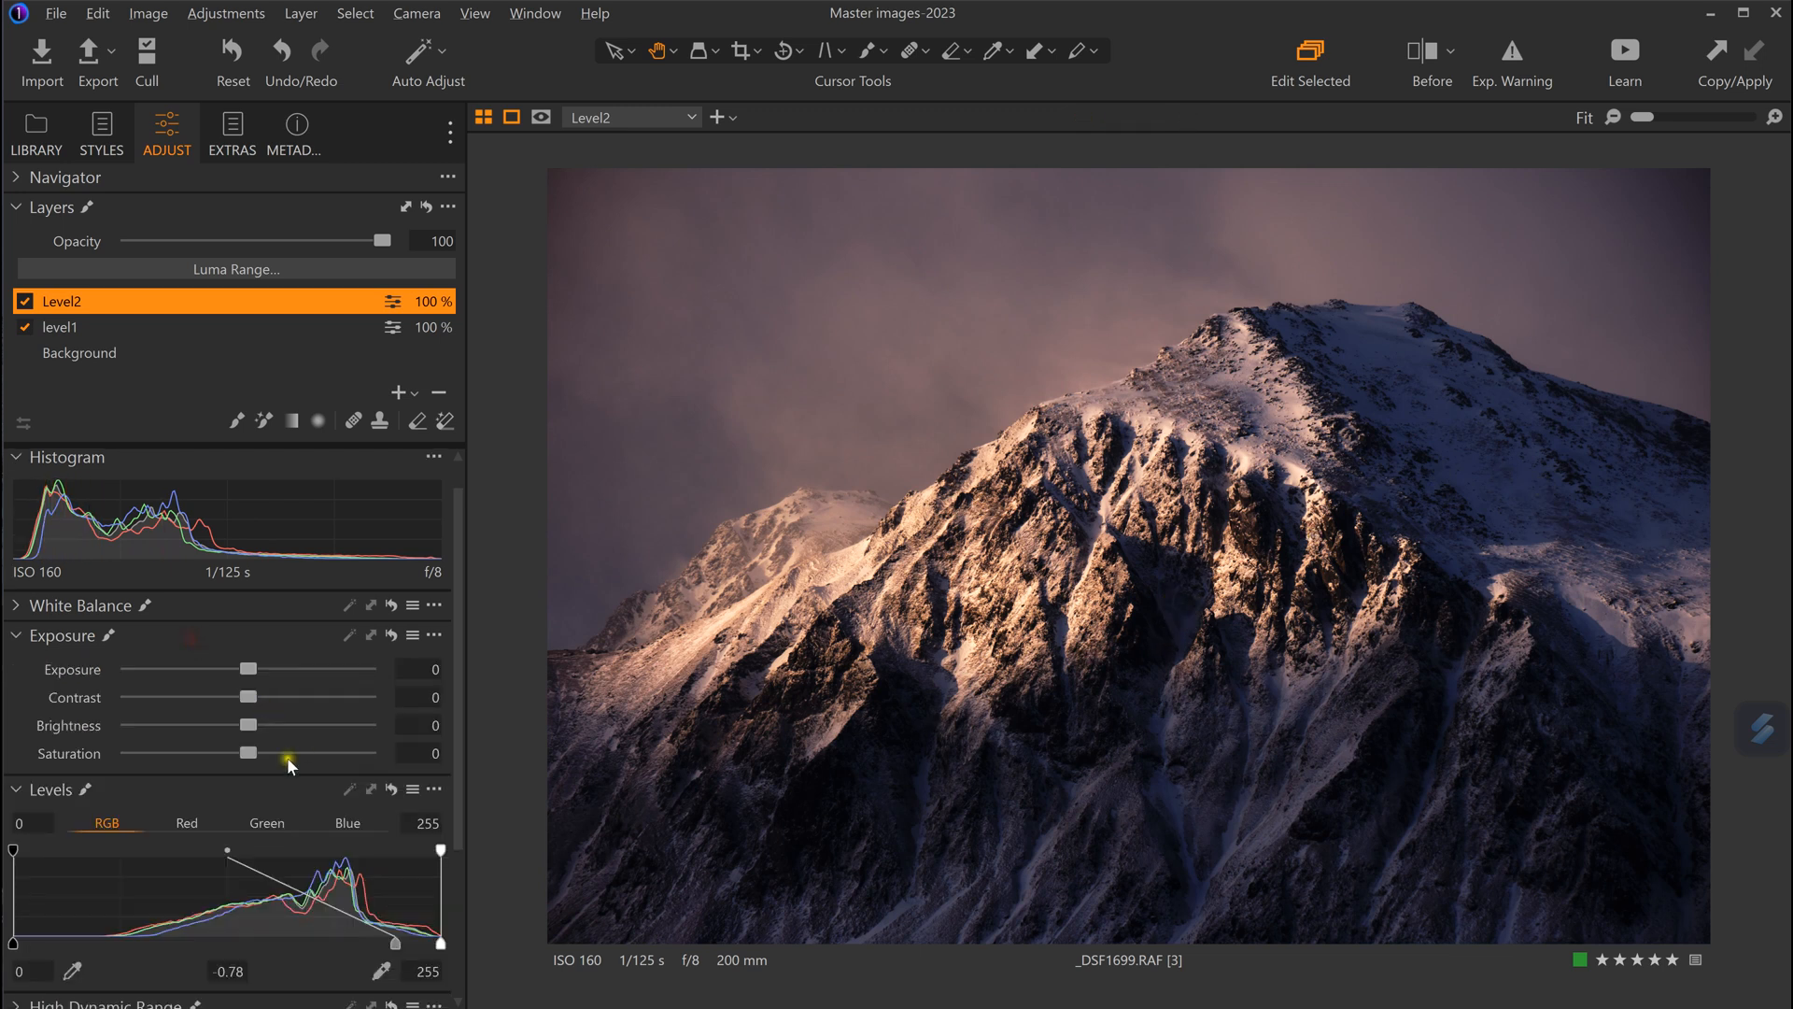
left_click_drag(249, 759, 232, 753)
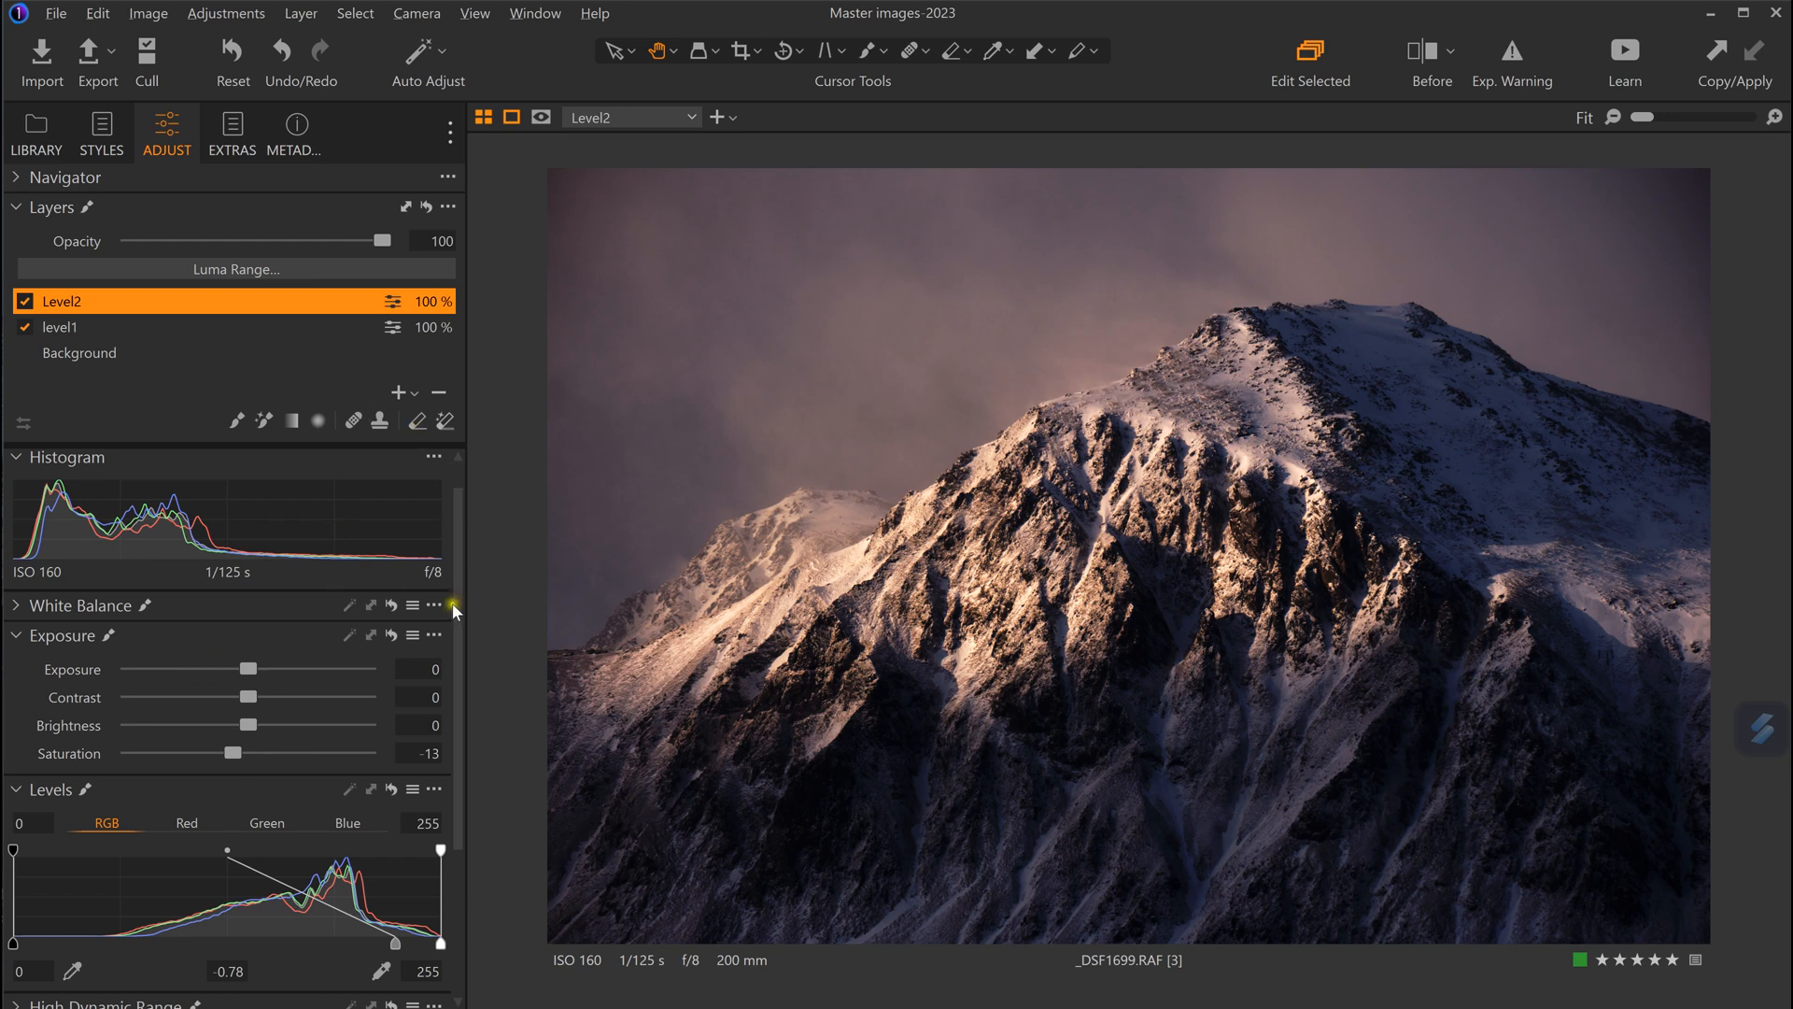
key("y")
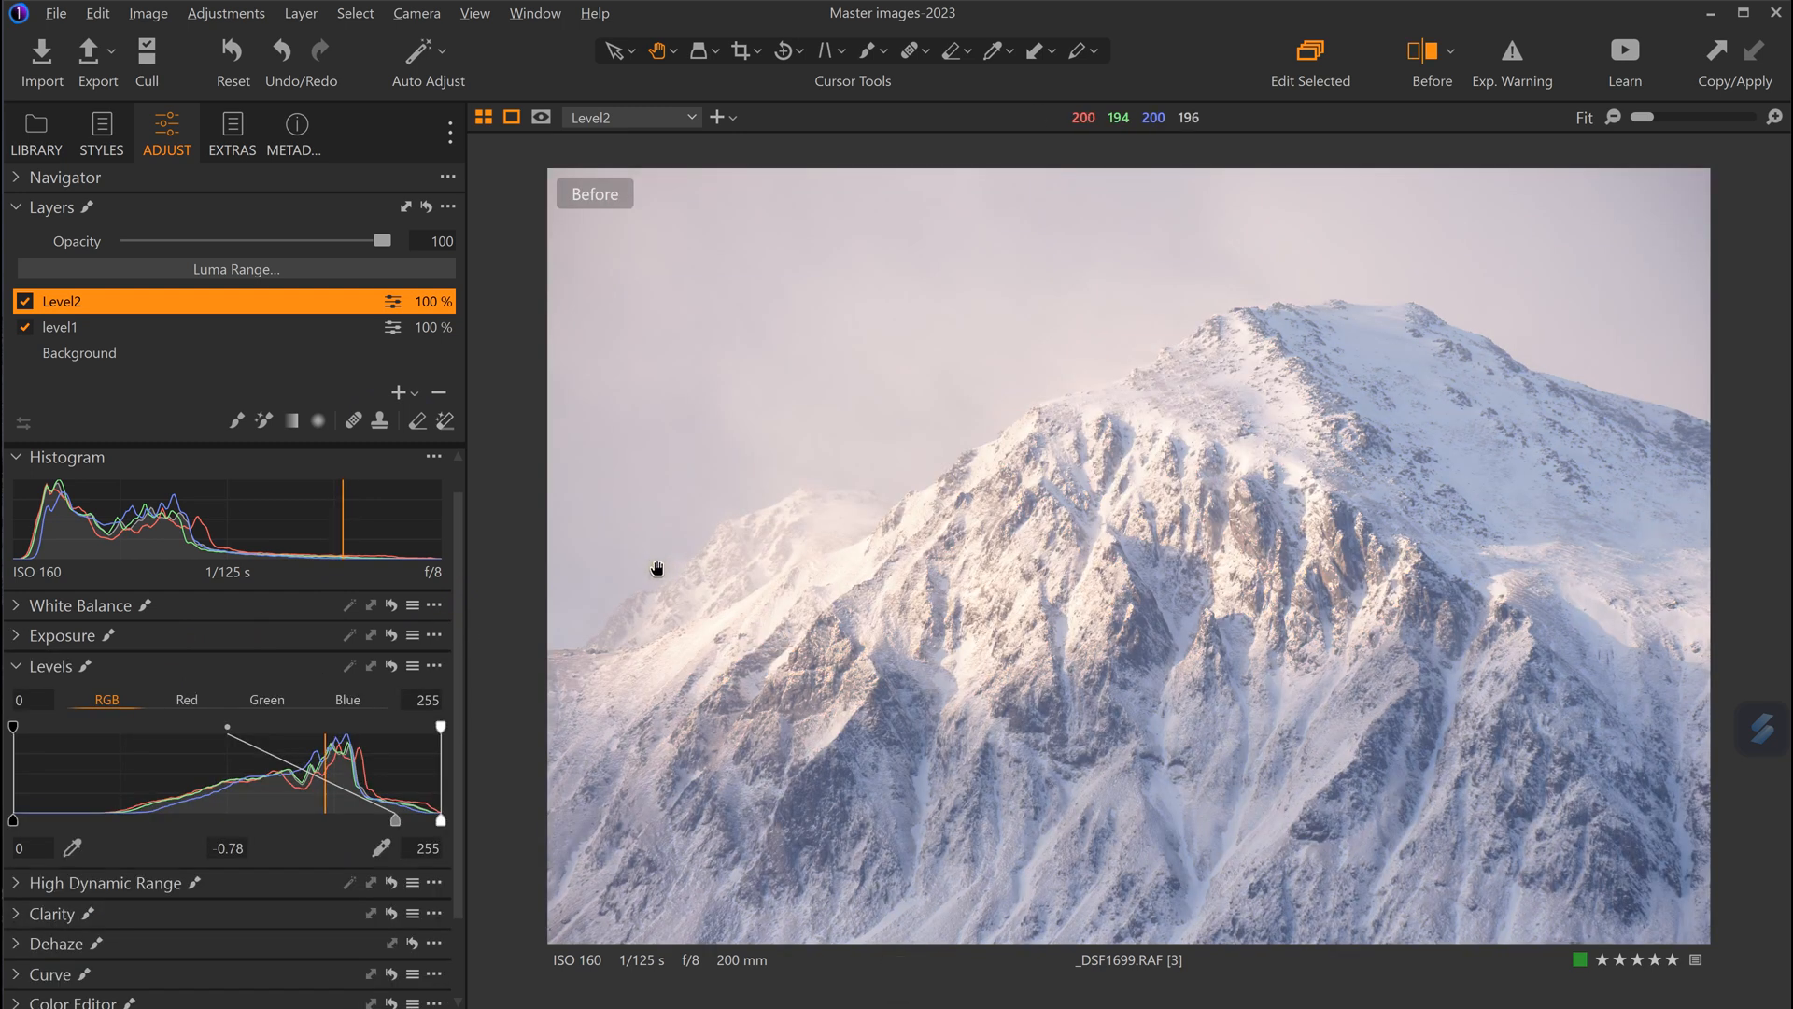
key("y")
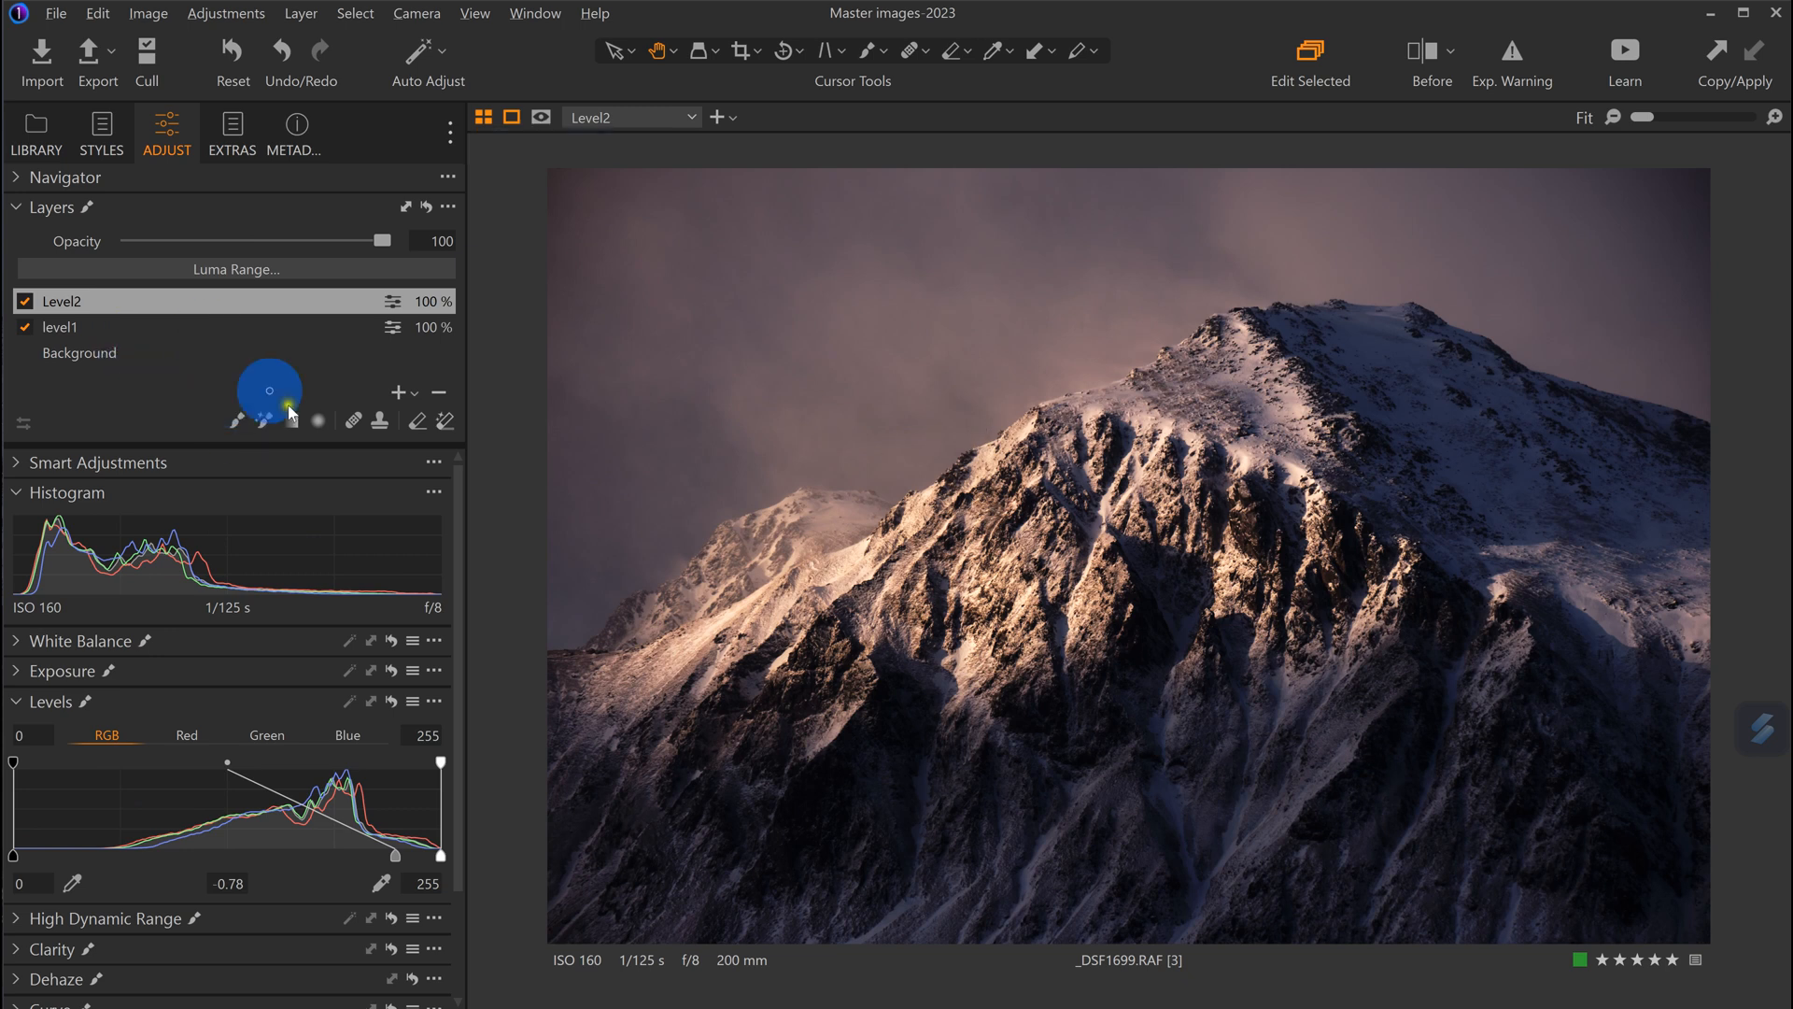
Add a filled adjustment layer named level3 and set its RGB highlight input level to 189 and midtone level to -0.71.
left_click(414, 393)
left_click(469, 448)
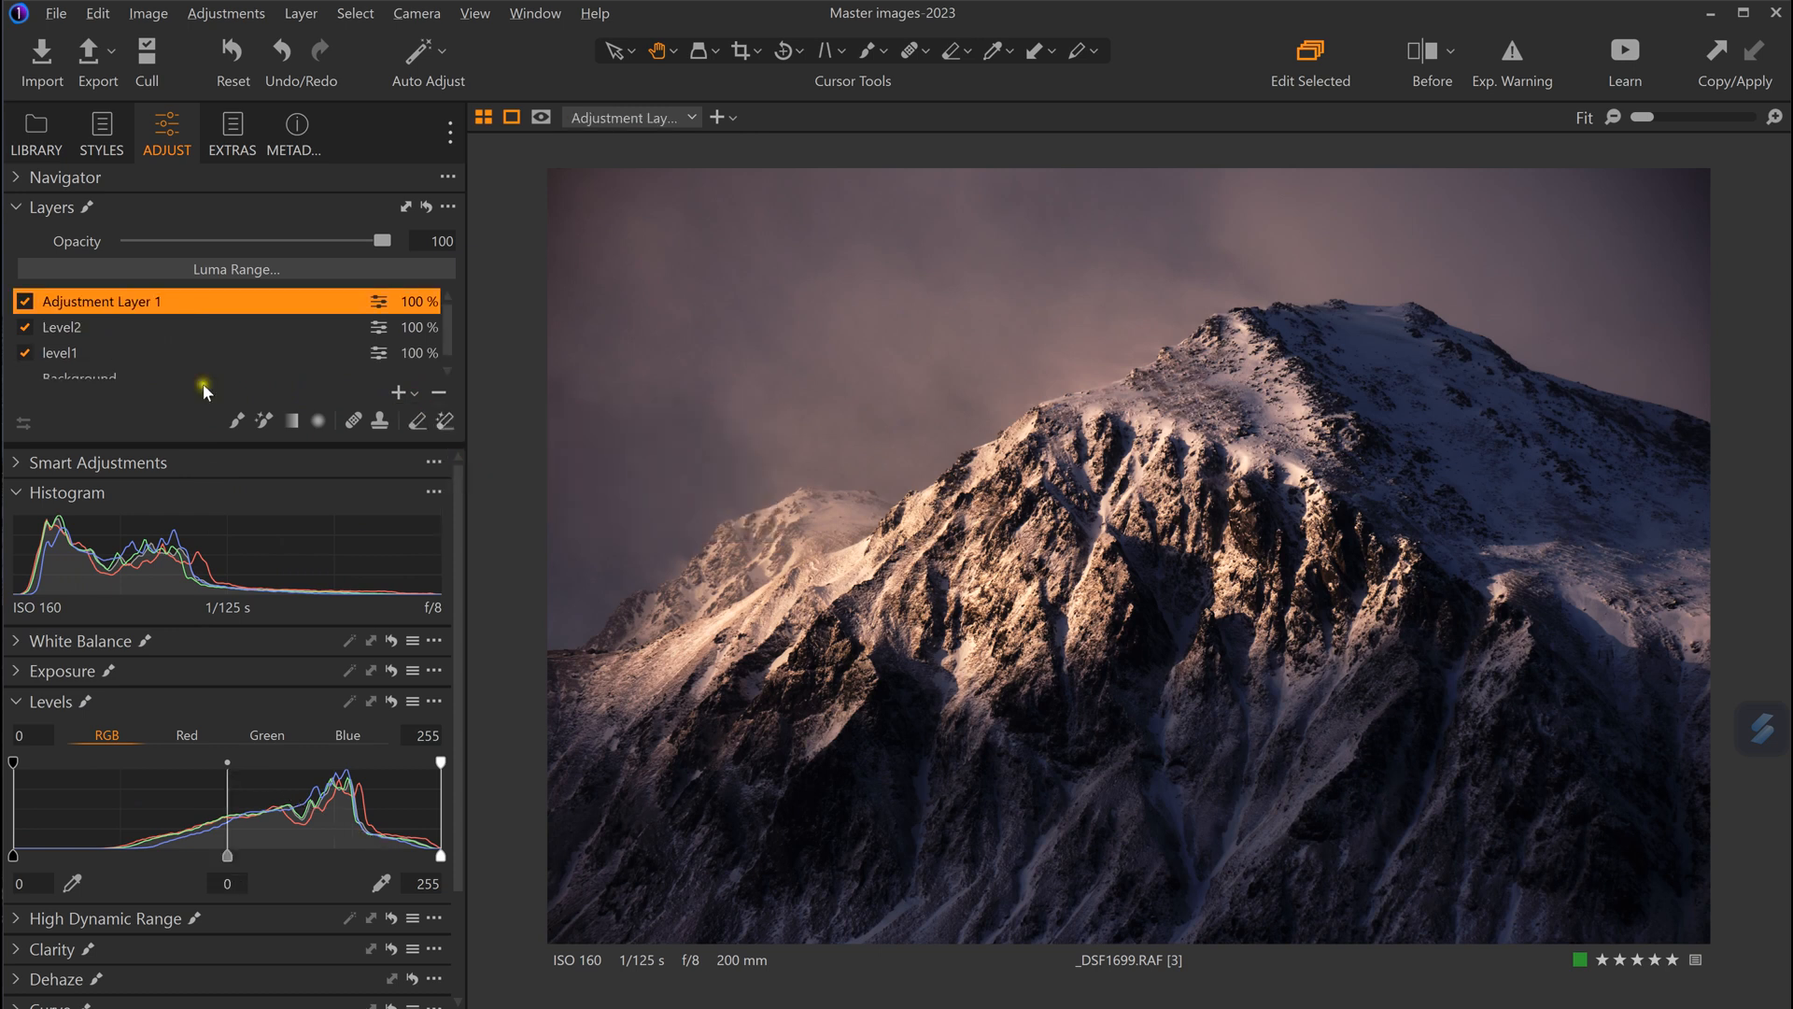
double_click(136, 302)
type("l")
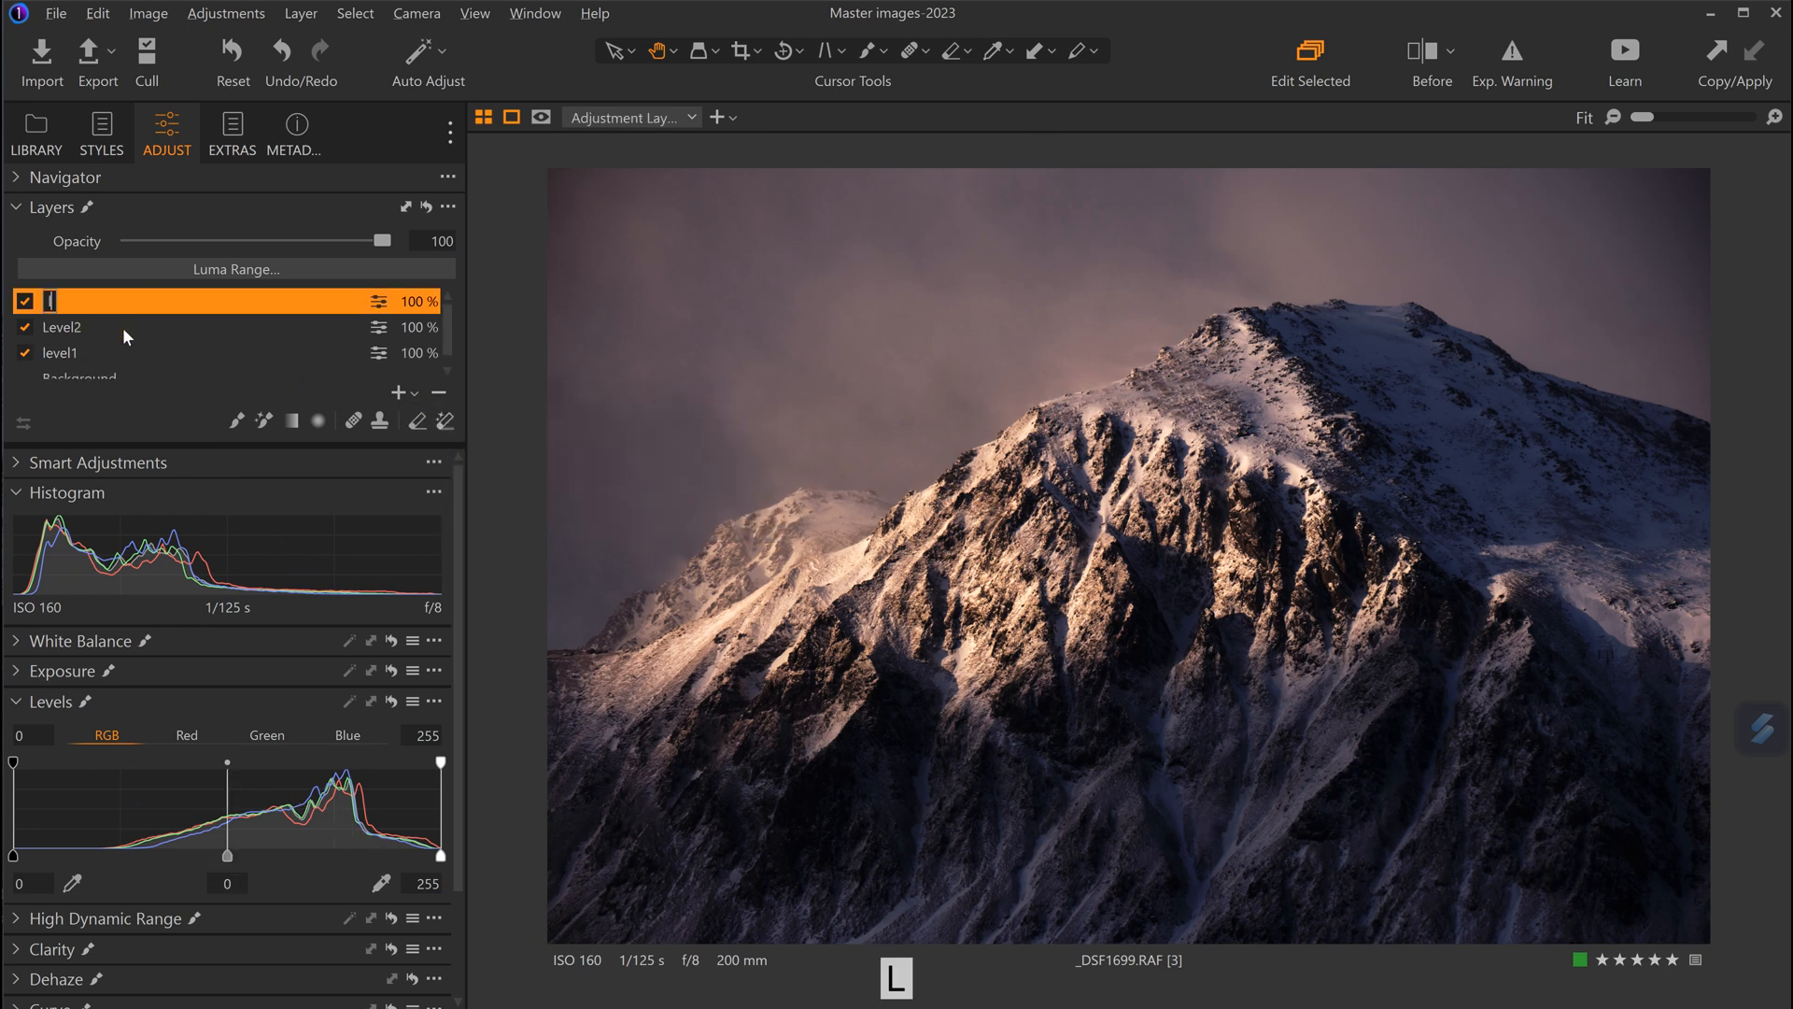
type("evel3")
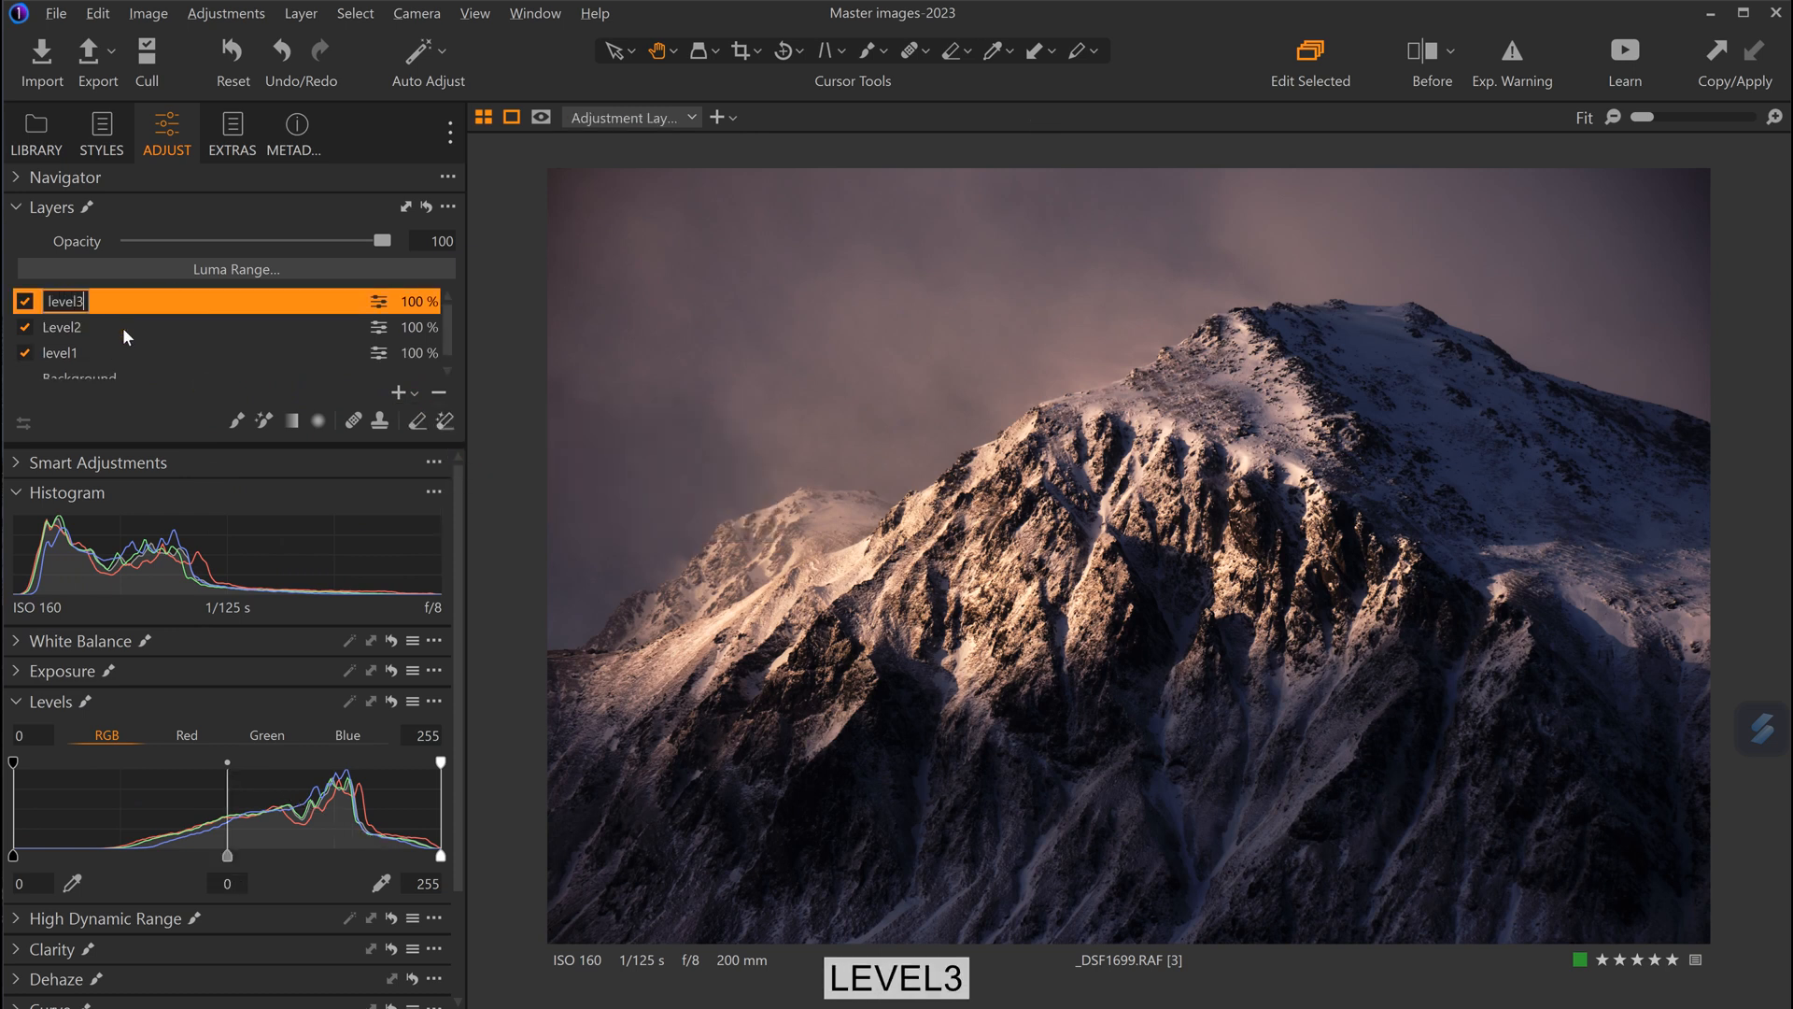
key("Return")
left_click_drag(227, 856, 336, 856)
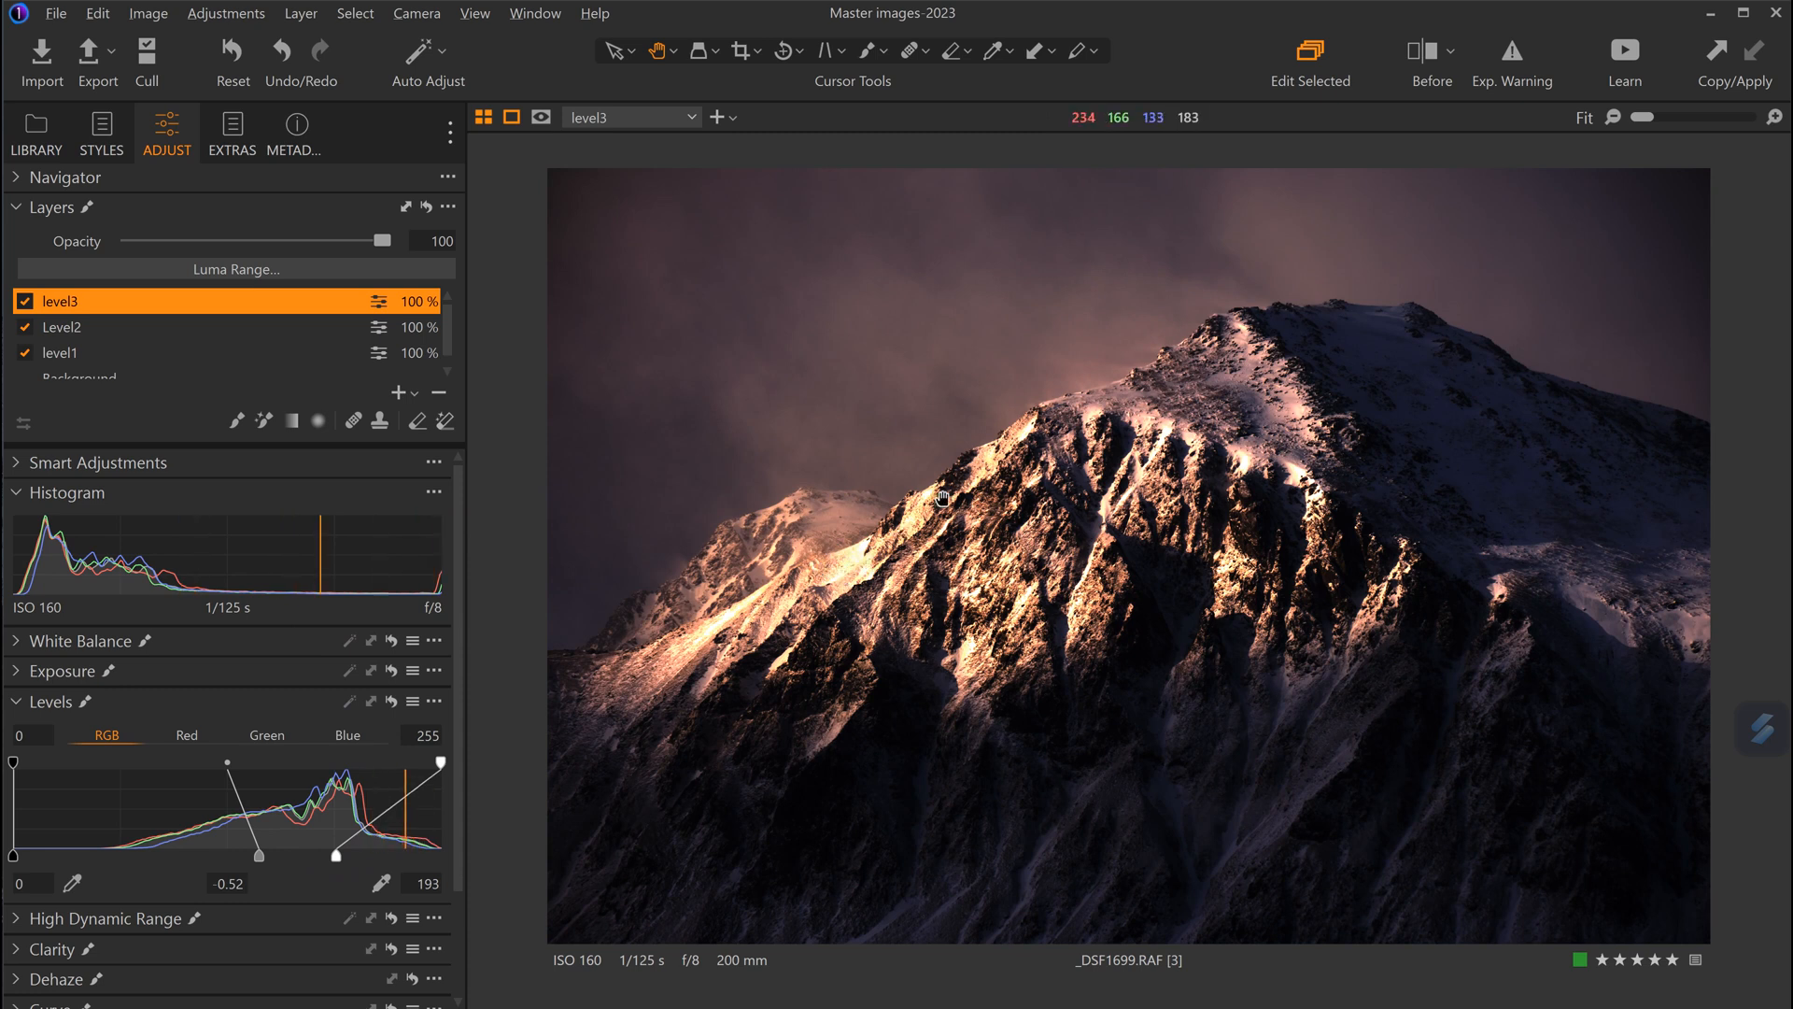
left_click_drag(334, 858, 285, 856)
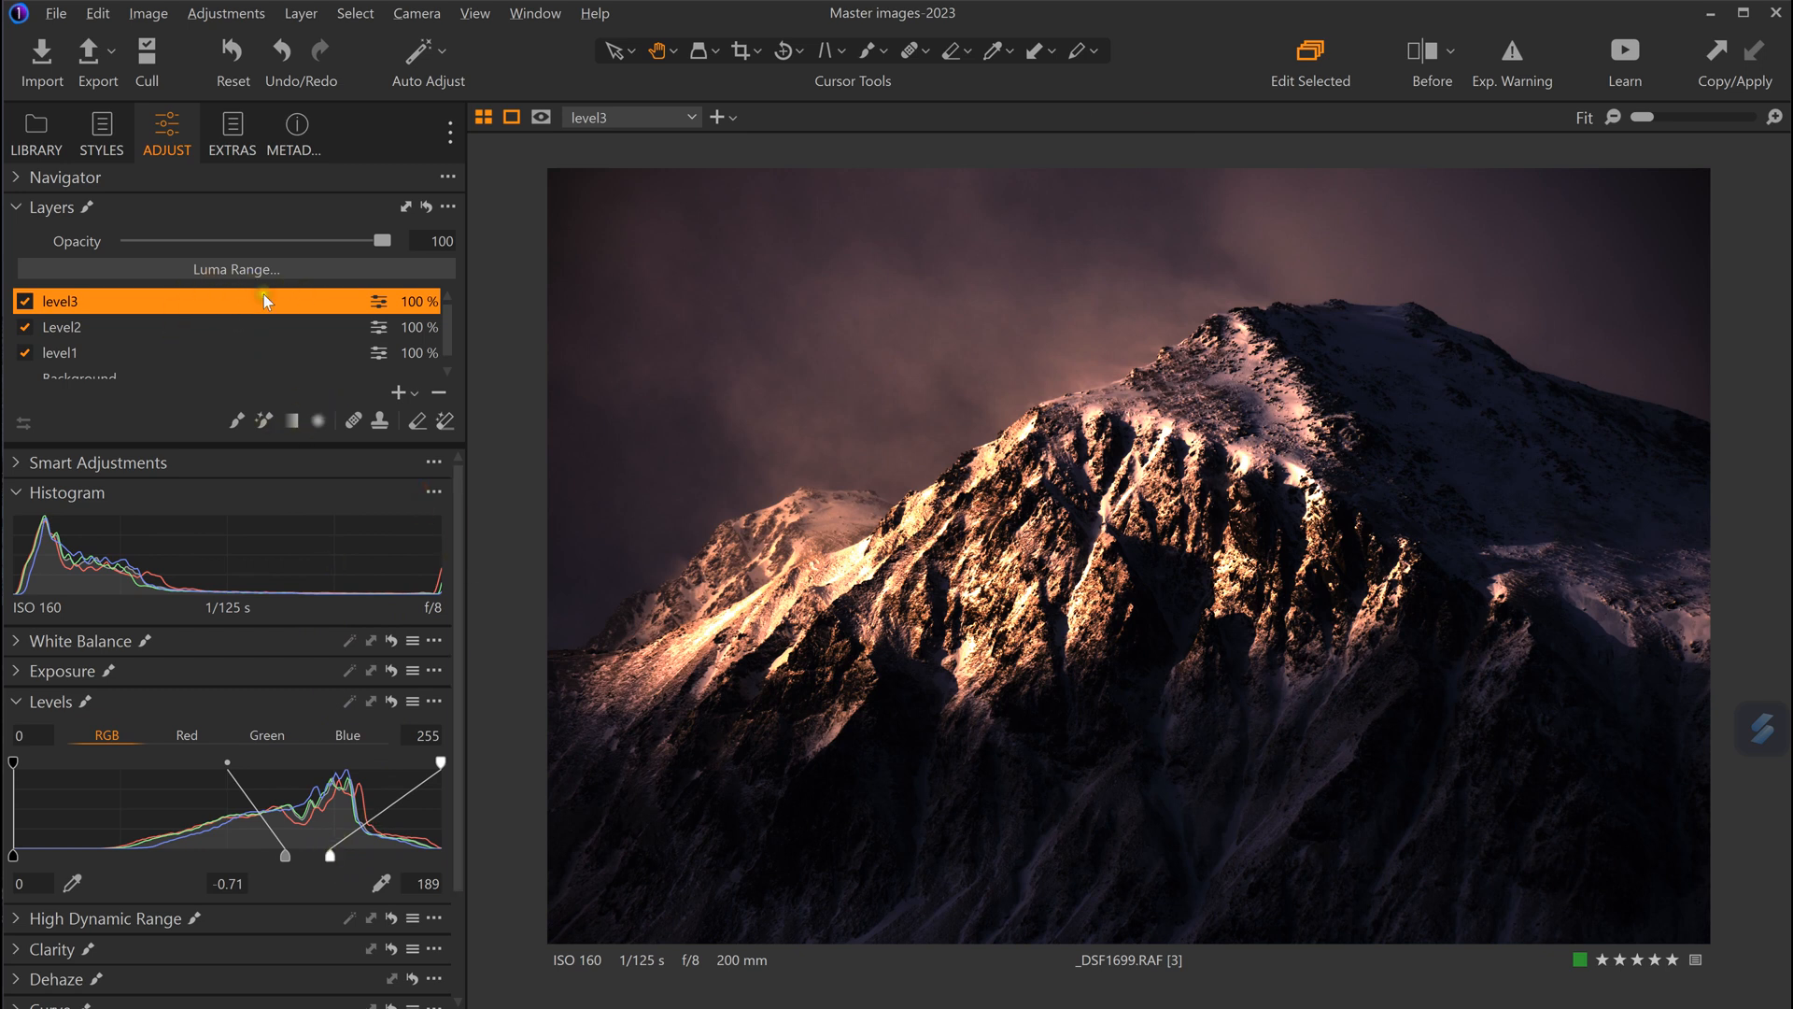
Restrict the level3 layer to a luma range of 66 to 153 with falloff 0 to 173, checking it with the mask display.
left_click(245, 269)
left_click_drag(1294, 578, 1234, 574)
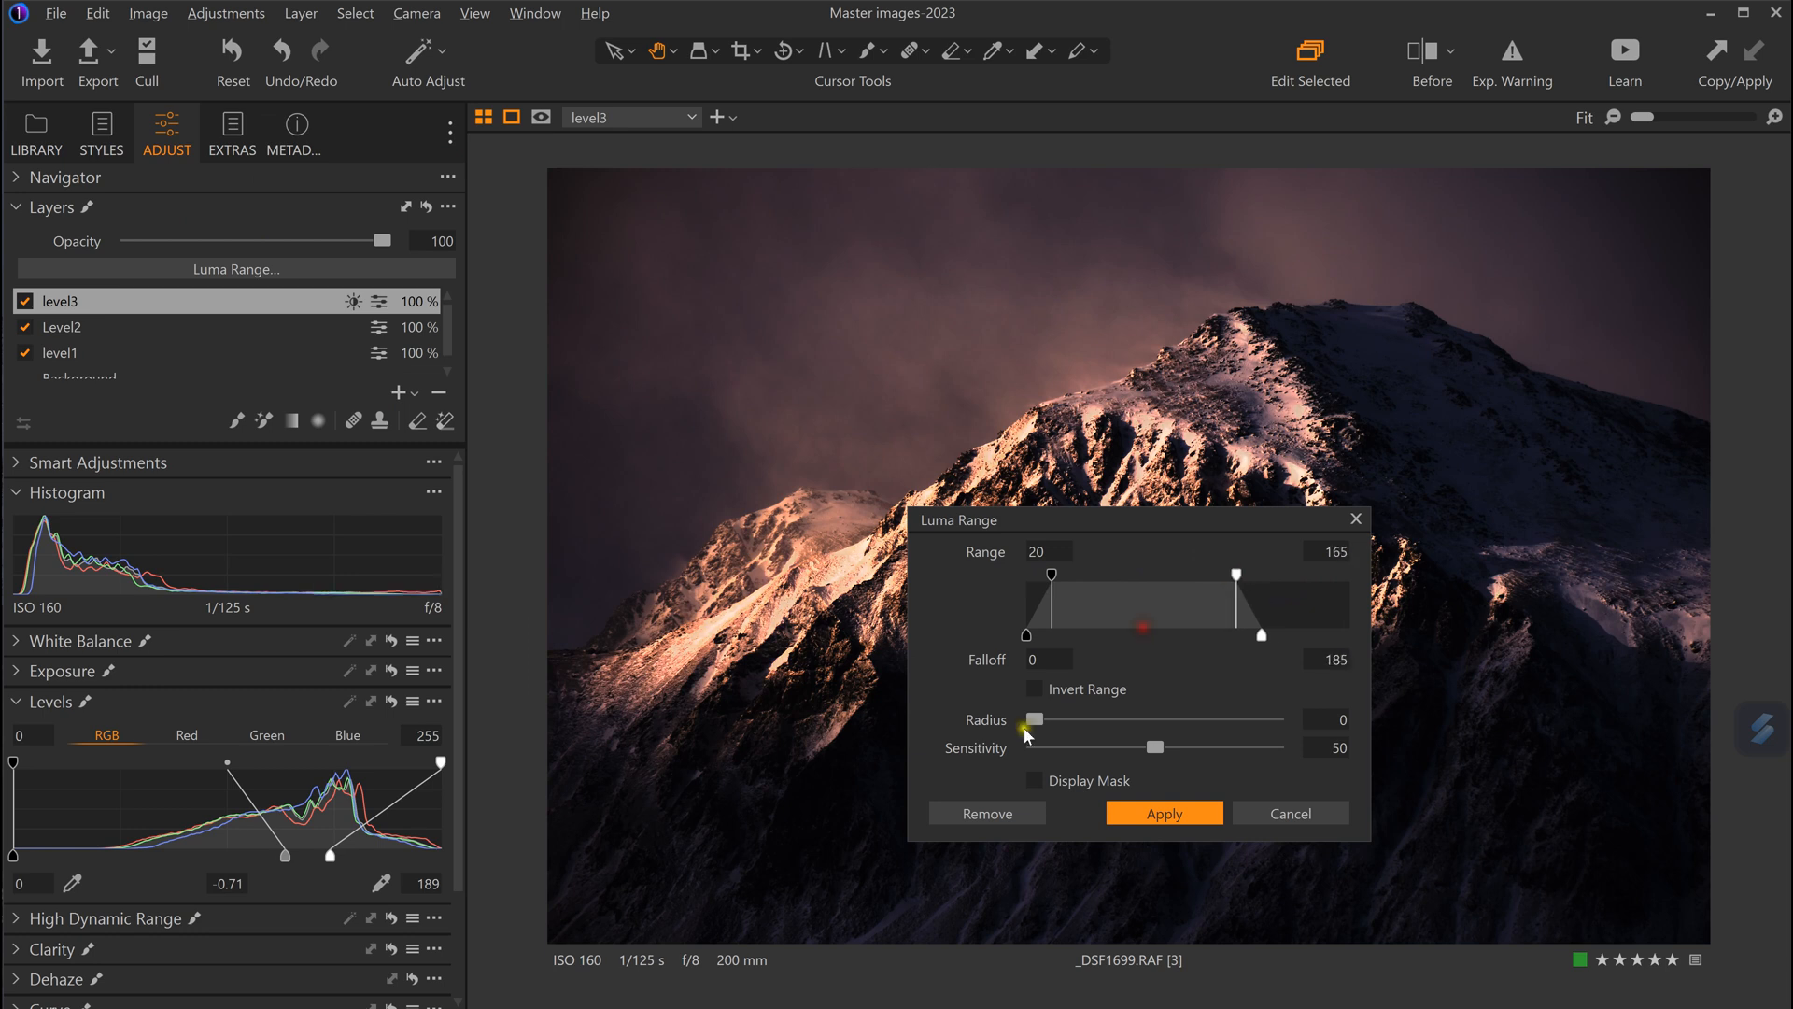
left_click(1032, 786)
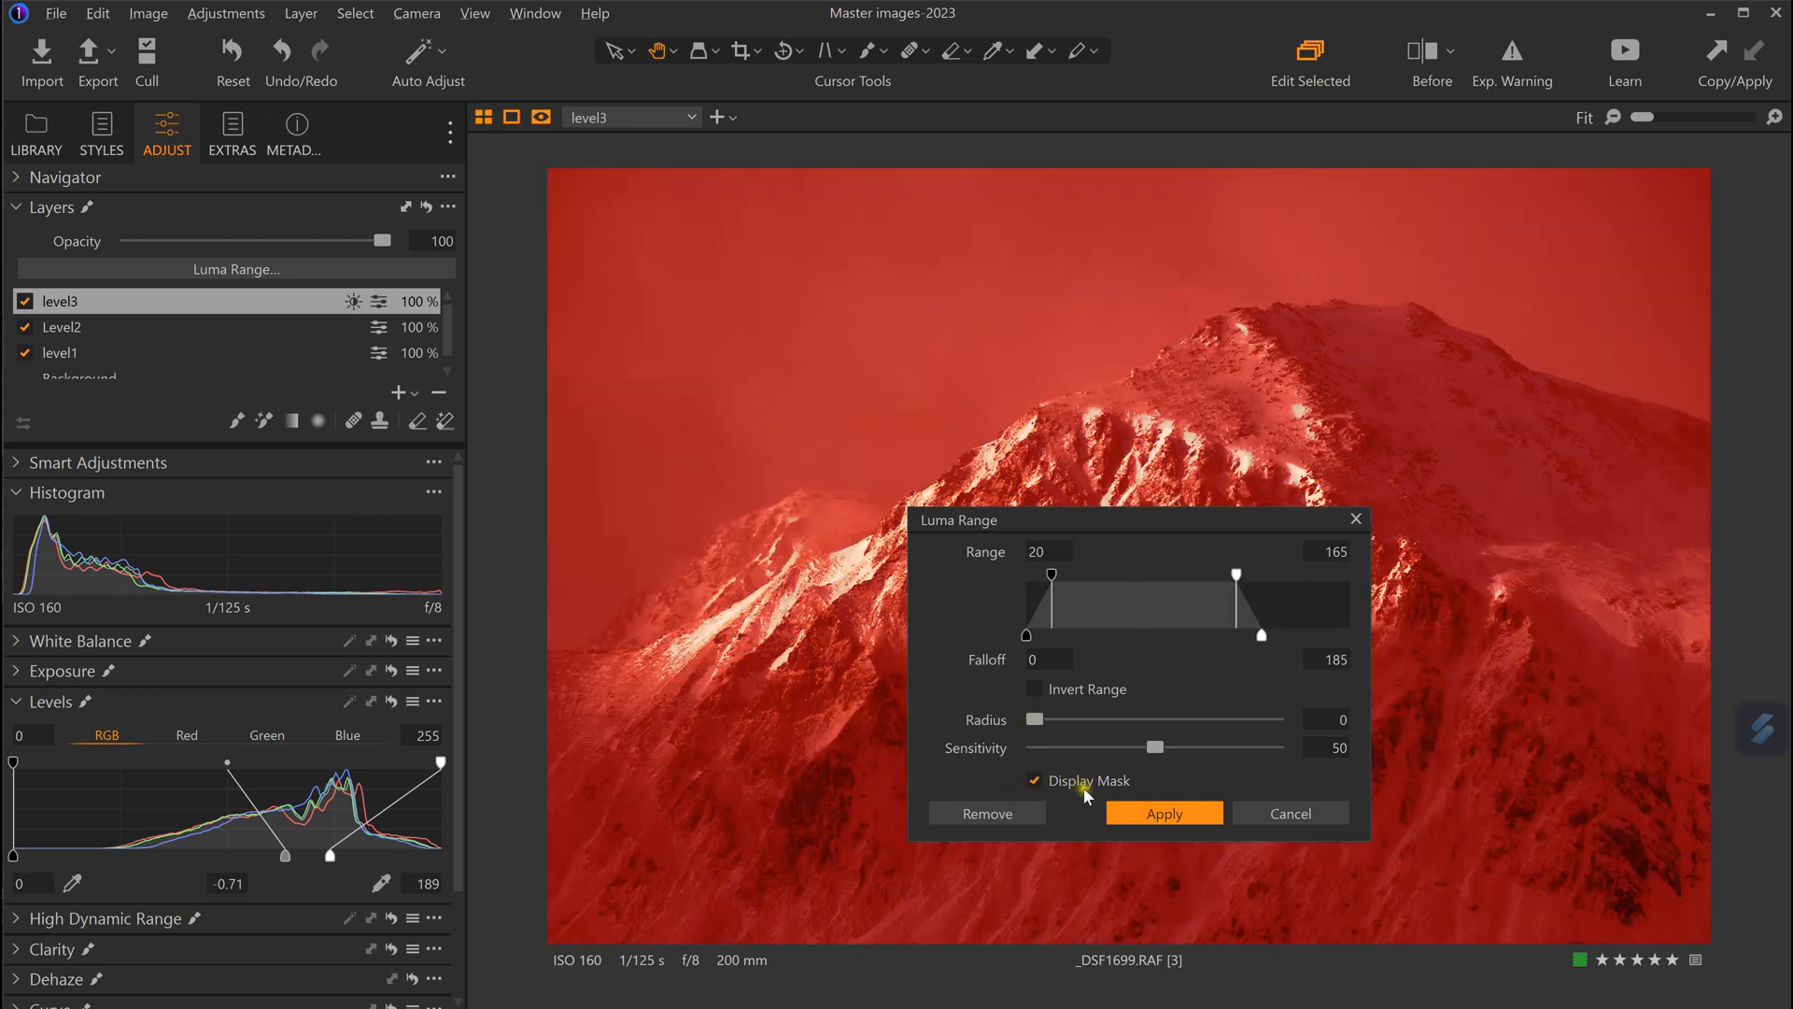
left_click_drag(1238, 577, 1220, 576)
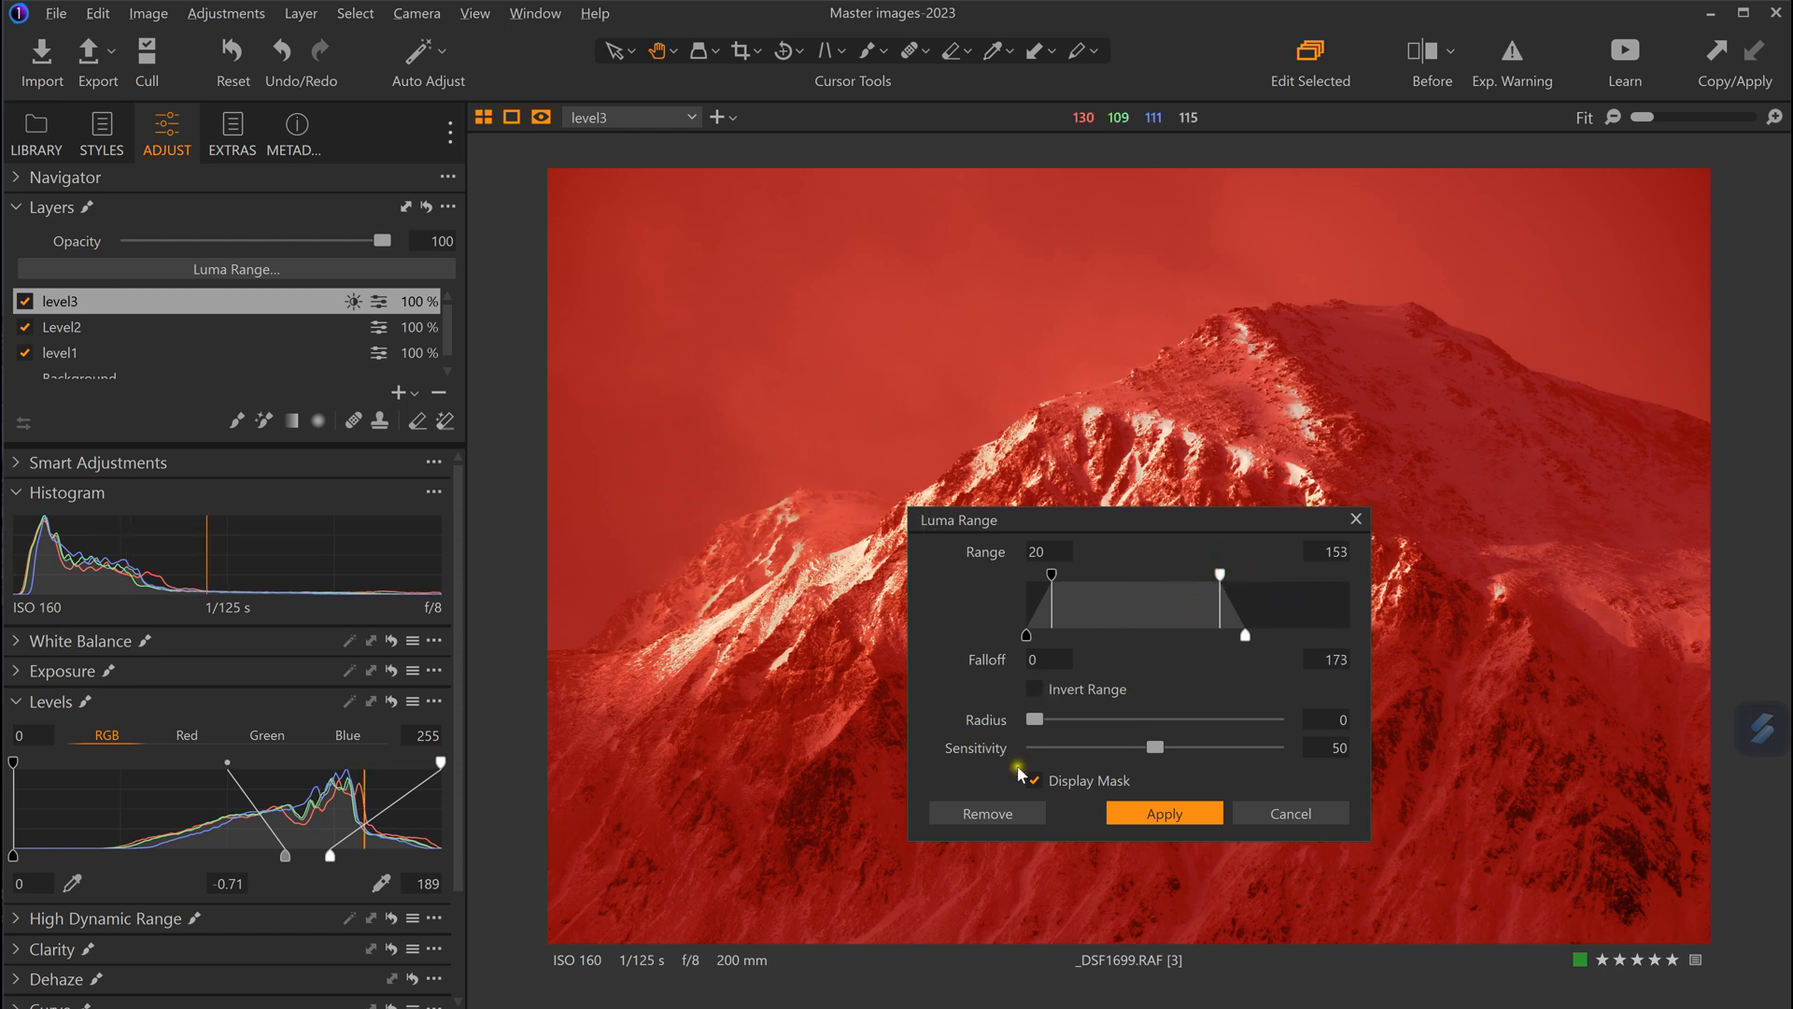
left_click_drag(1054, 575, 1086, 576)
left_click_drag(1056, 634, 1029, 633)
left_click_drag(1086, 579, 1109, 575)
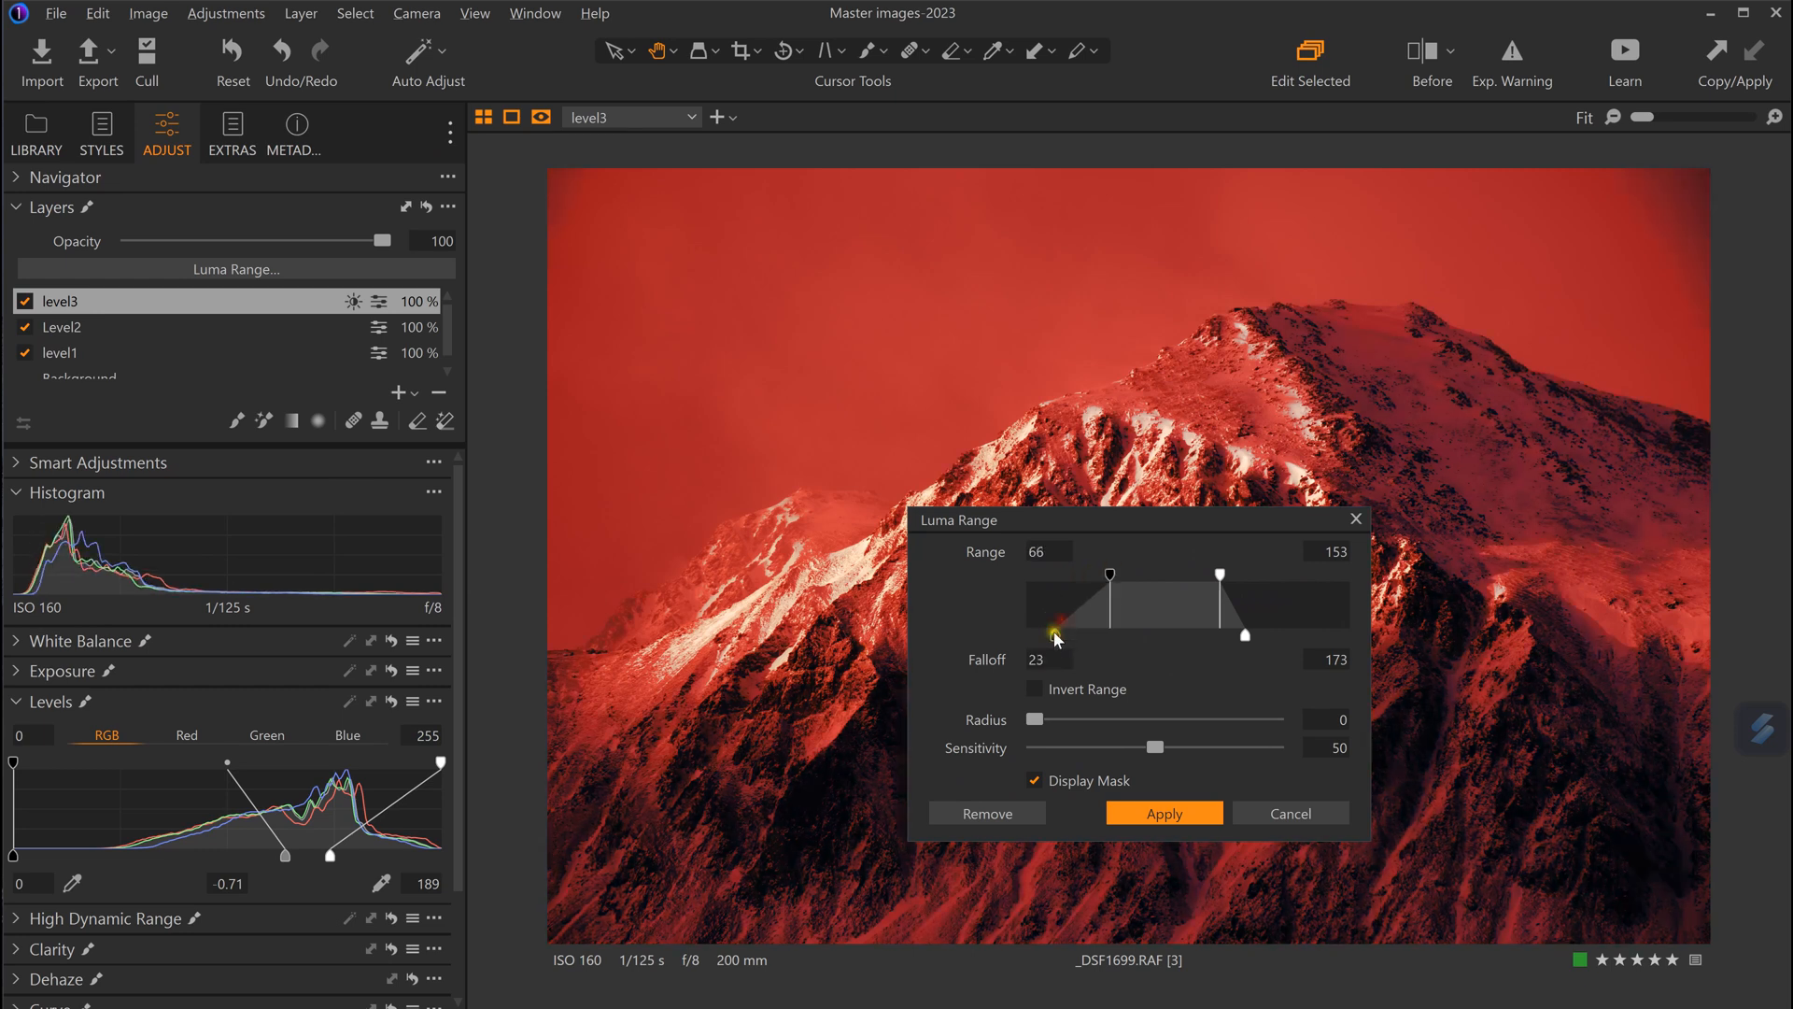
left_click(1034, 780)
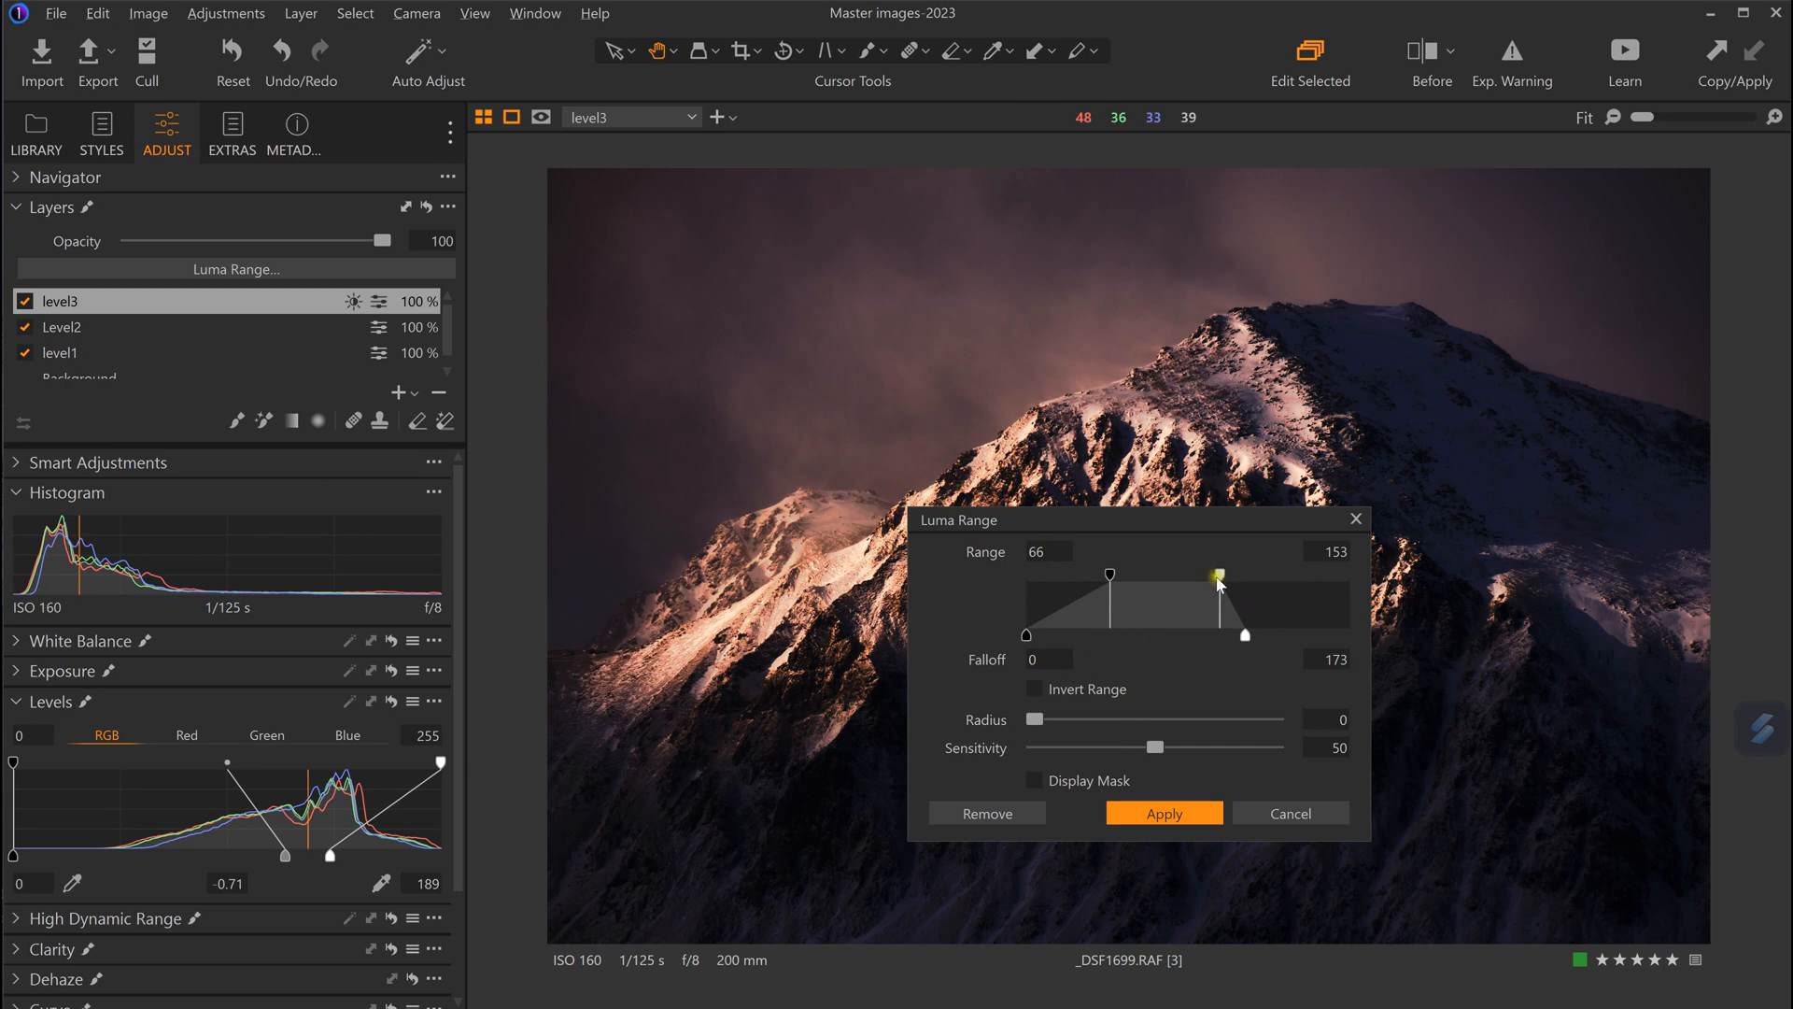
Set the luma range's upper limit to 131 and upper falloff to 194, check the mask, and apply the range.
left_click_drag(1253, 633, 1265, 633)
left_click_drag(1221, 576, 1202, 575)
left_click_drag(1244, 638, 1266, 636)
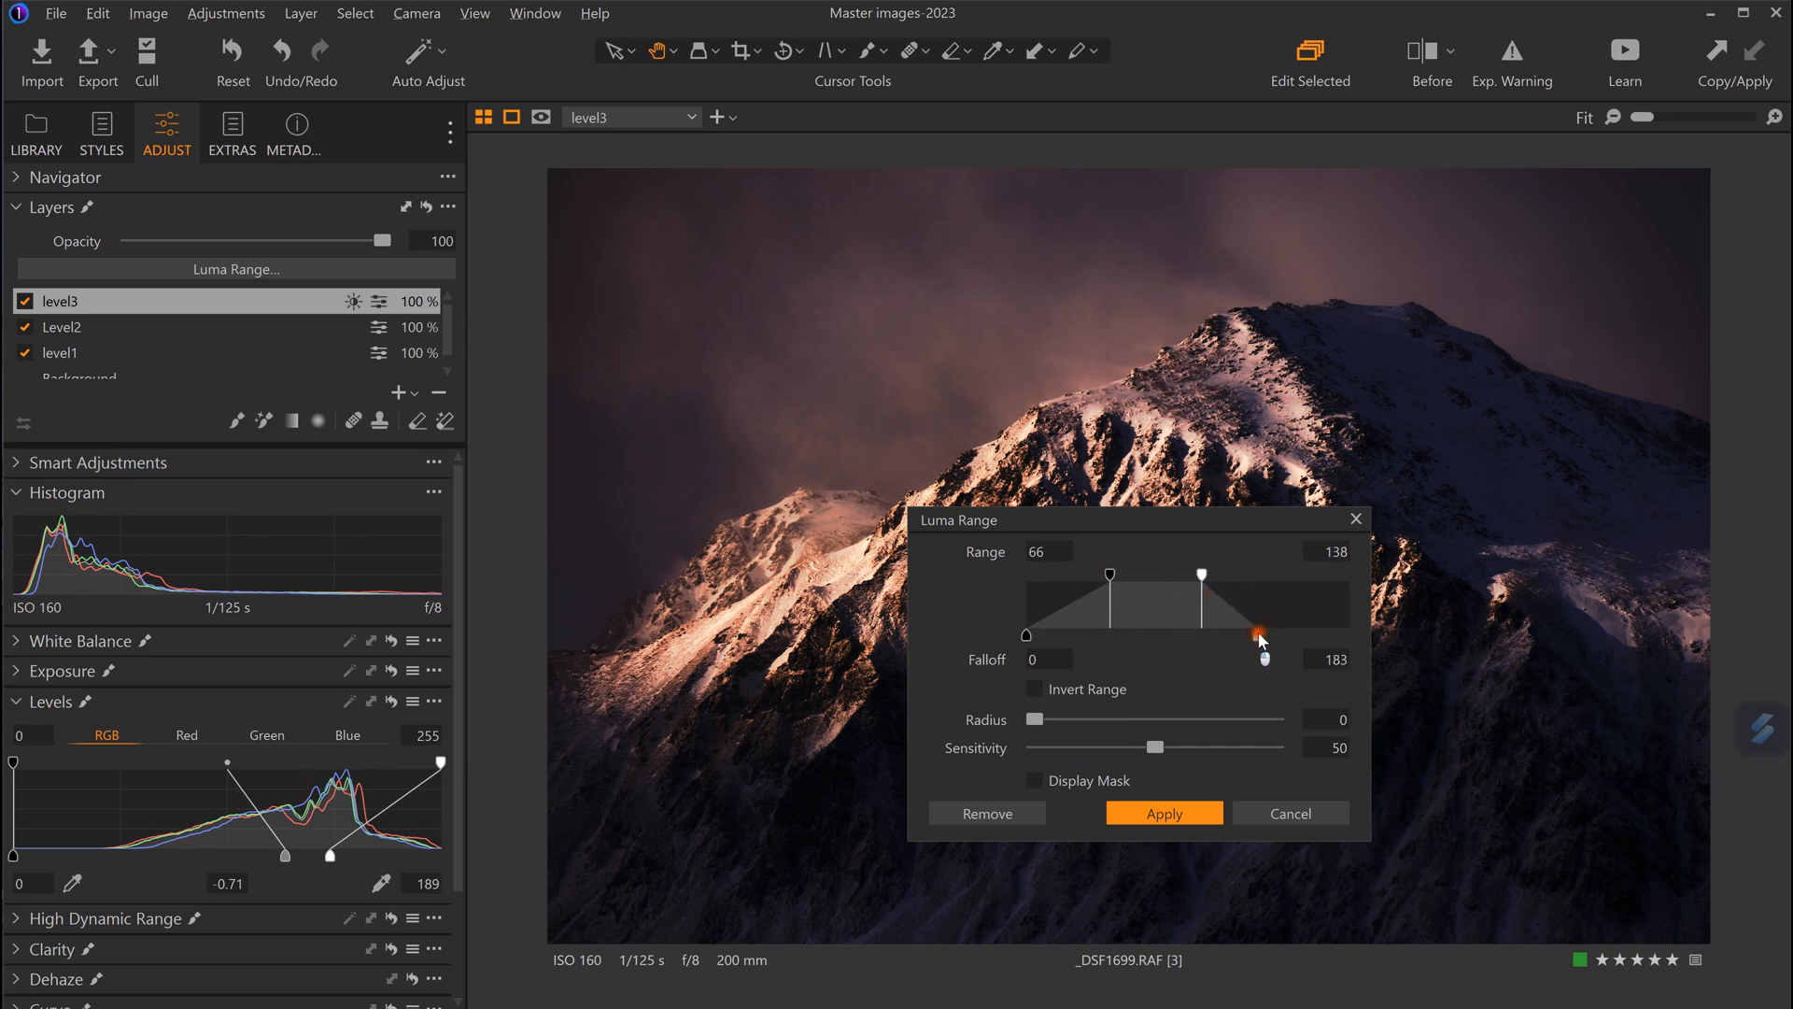
left_click_drag(1203, 575, 1194, 576)
left_click_drag(1267, 637, 1273, 639)
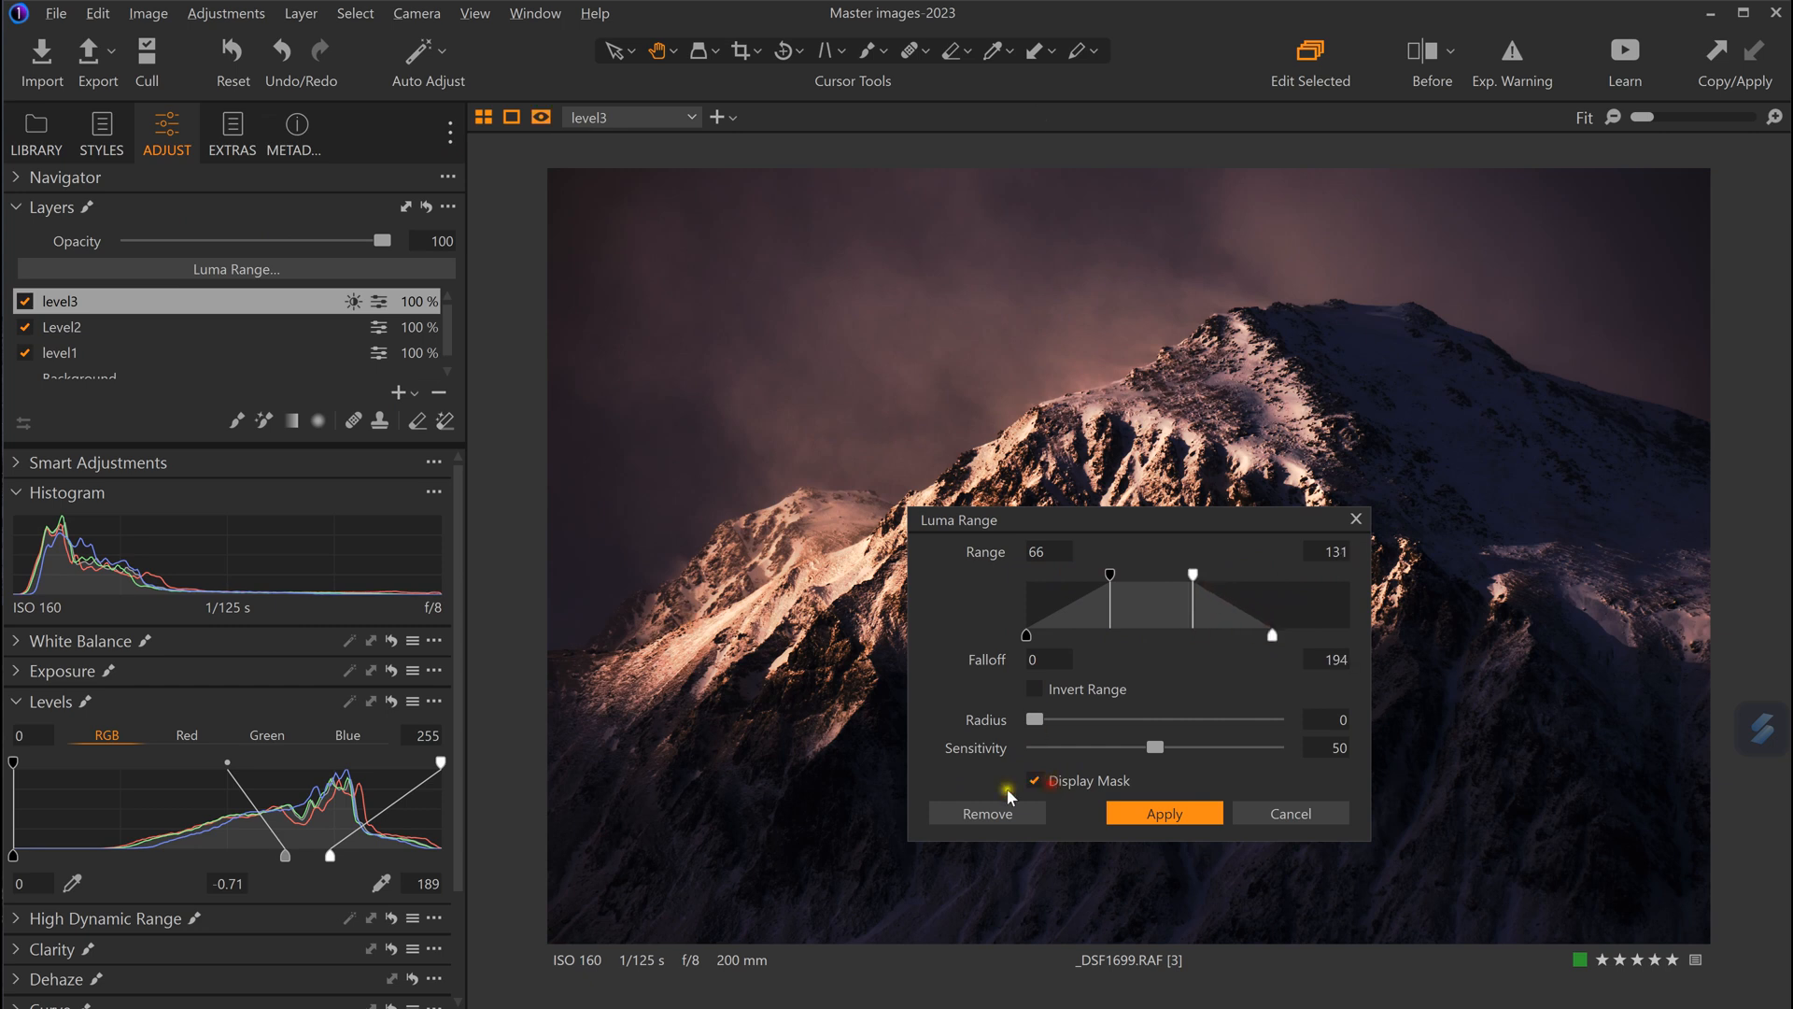
left_click(1036, 782)
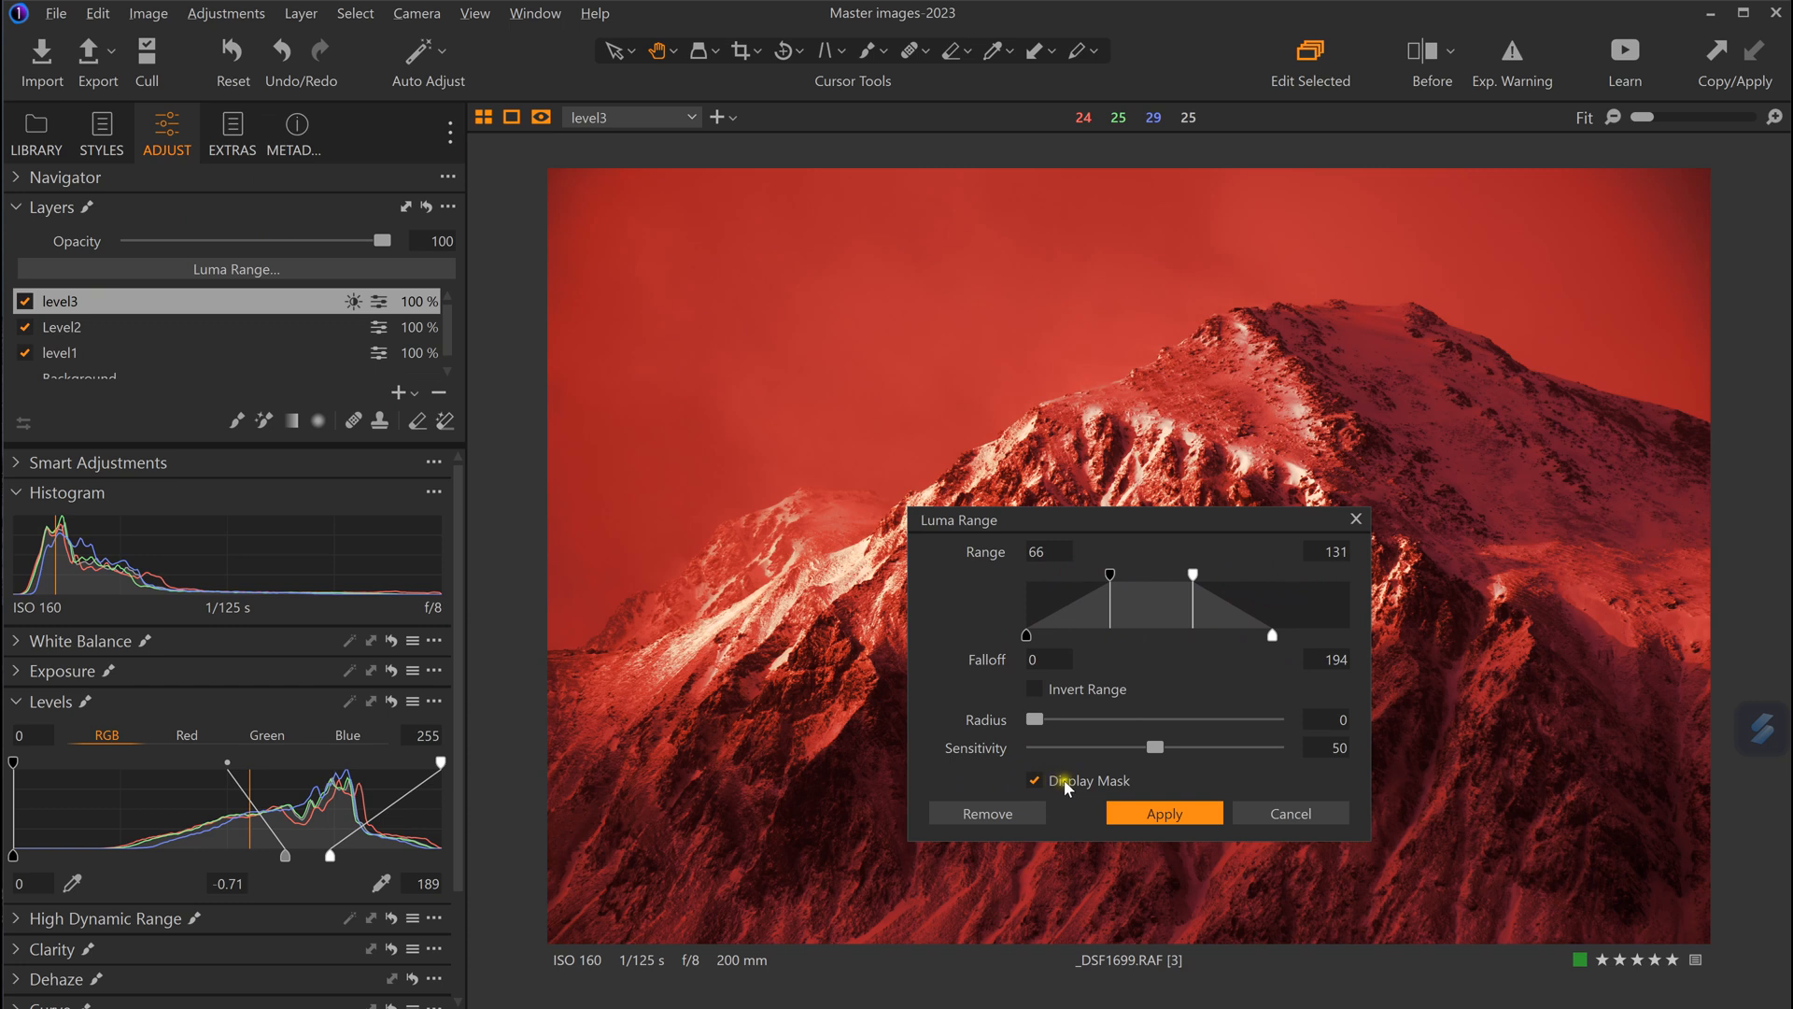
left_click(1062, 788)
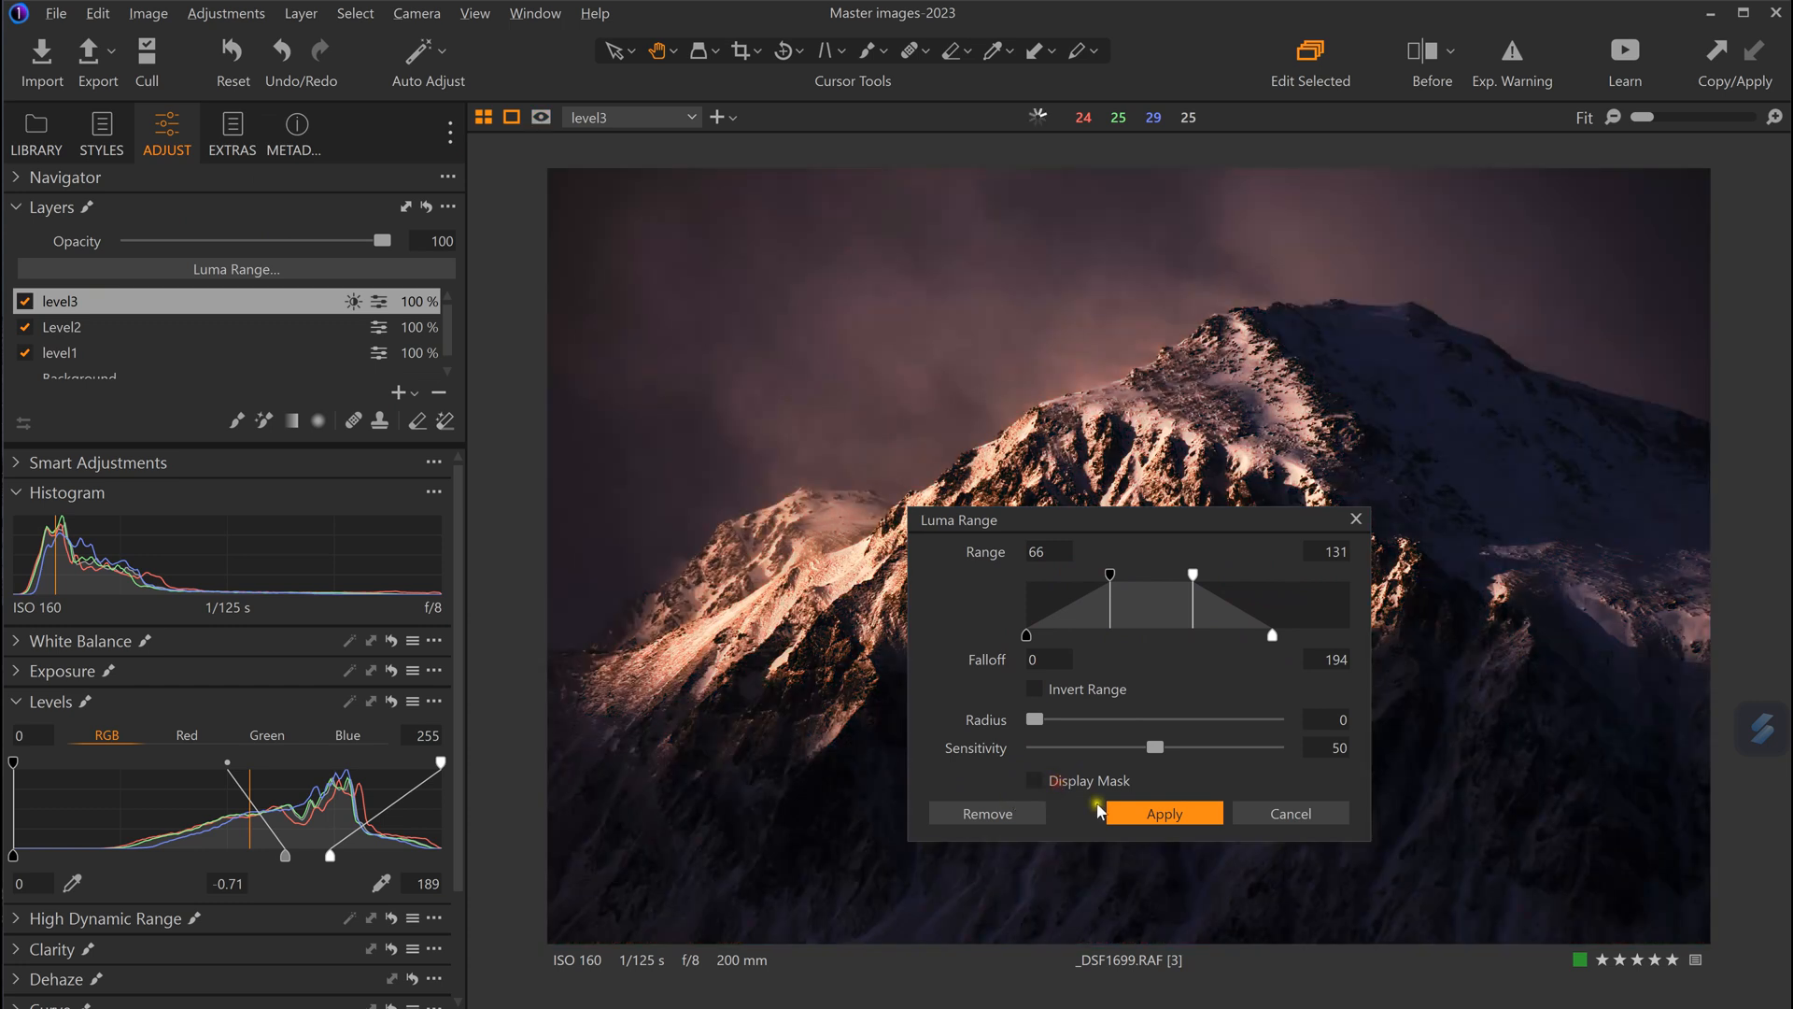
left_click(1165, 814)
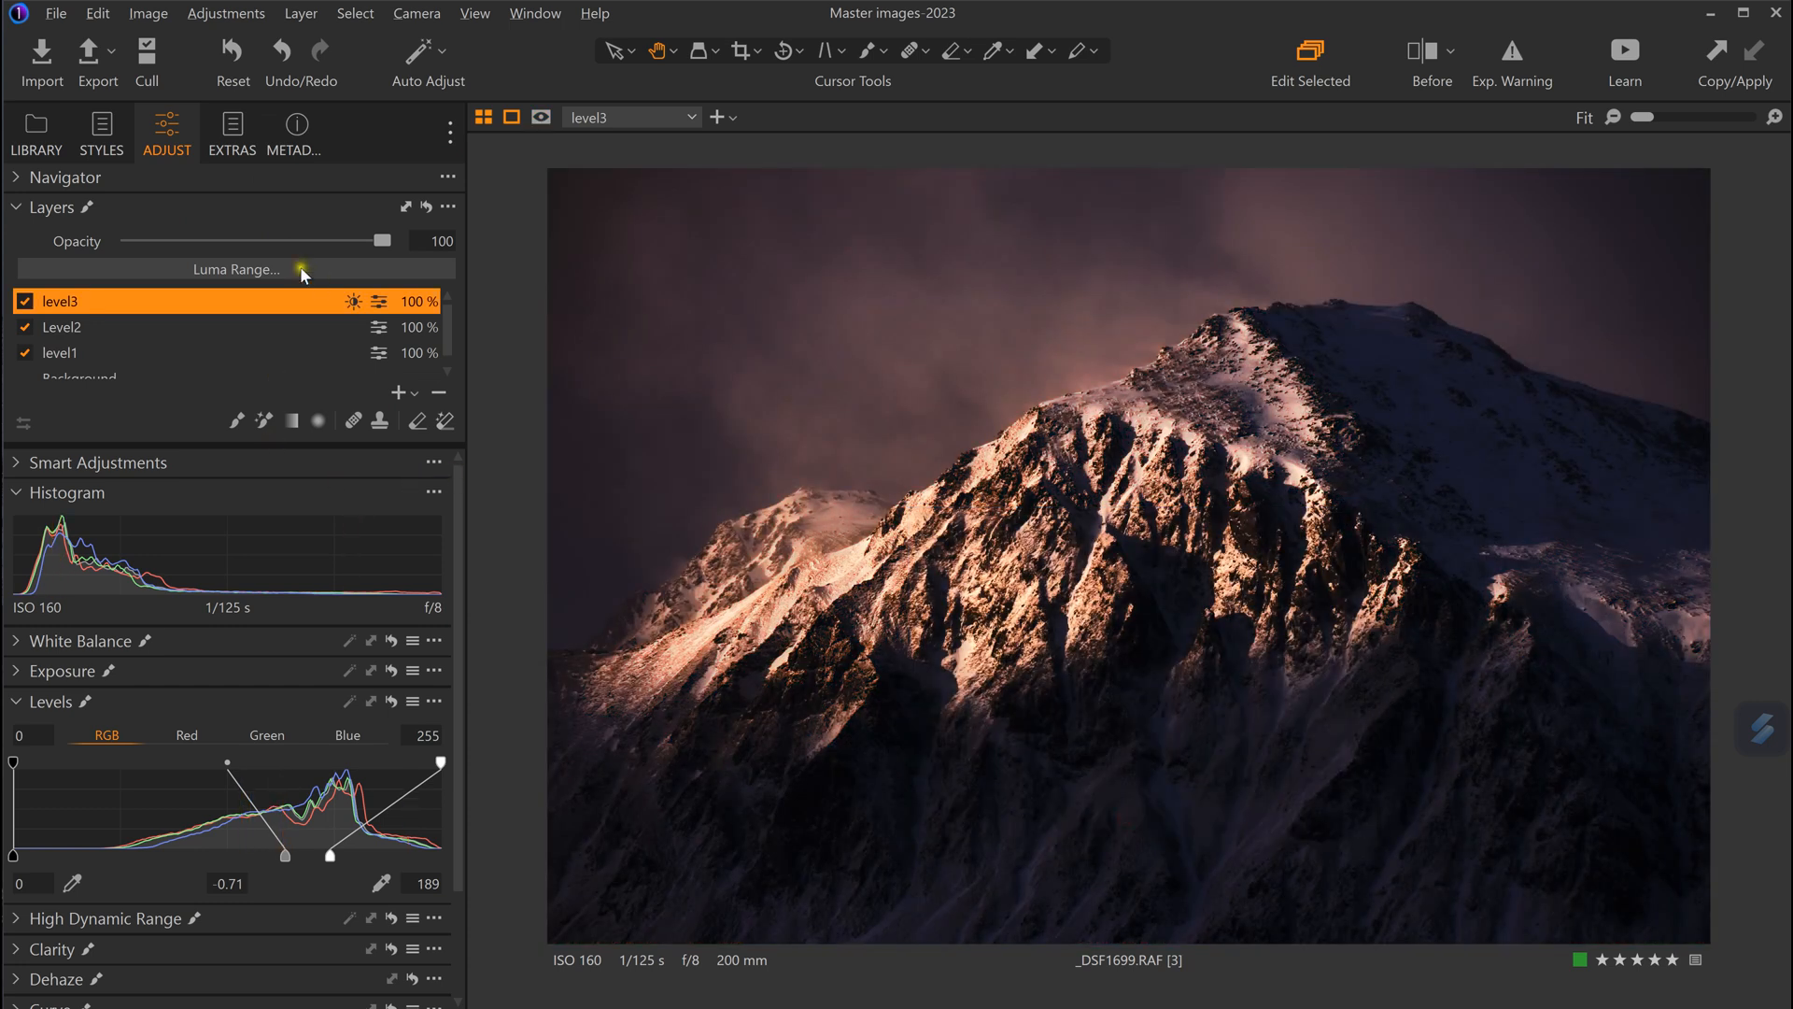
Toggle the level3 layer's visibility to compare the mountain photo with and without its luma-limited darkening.
left_click(24, 302)
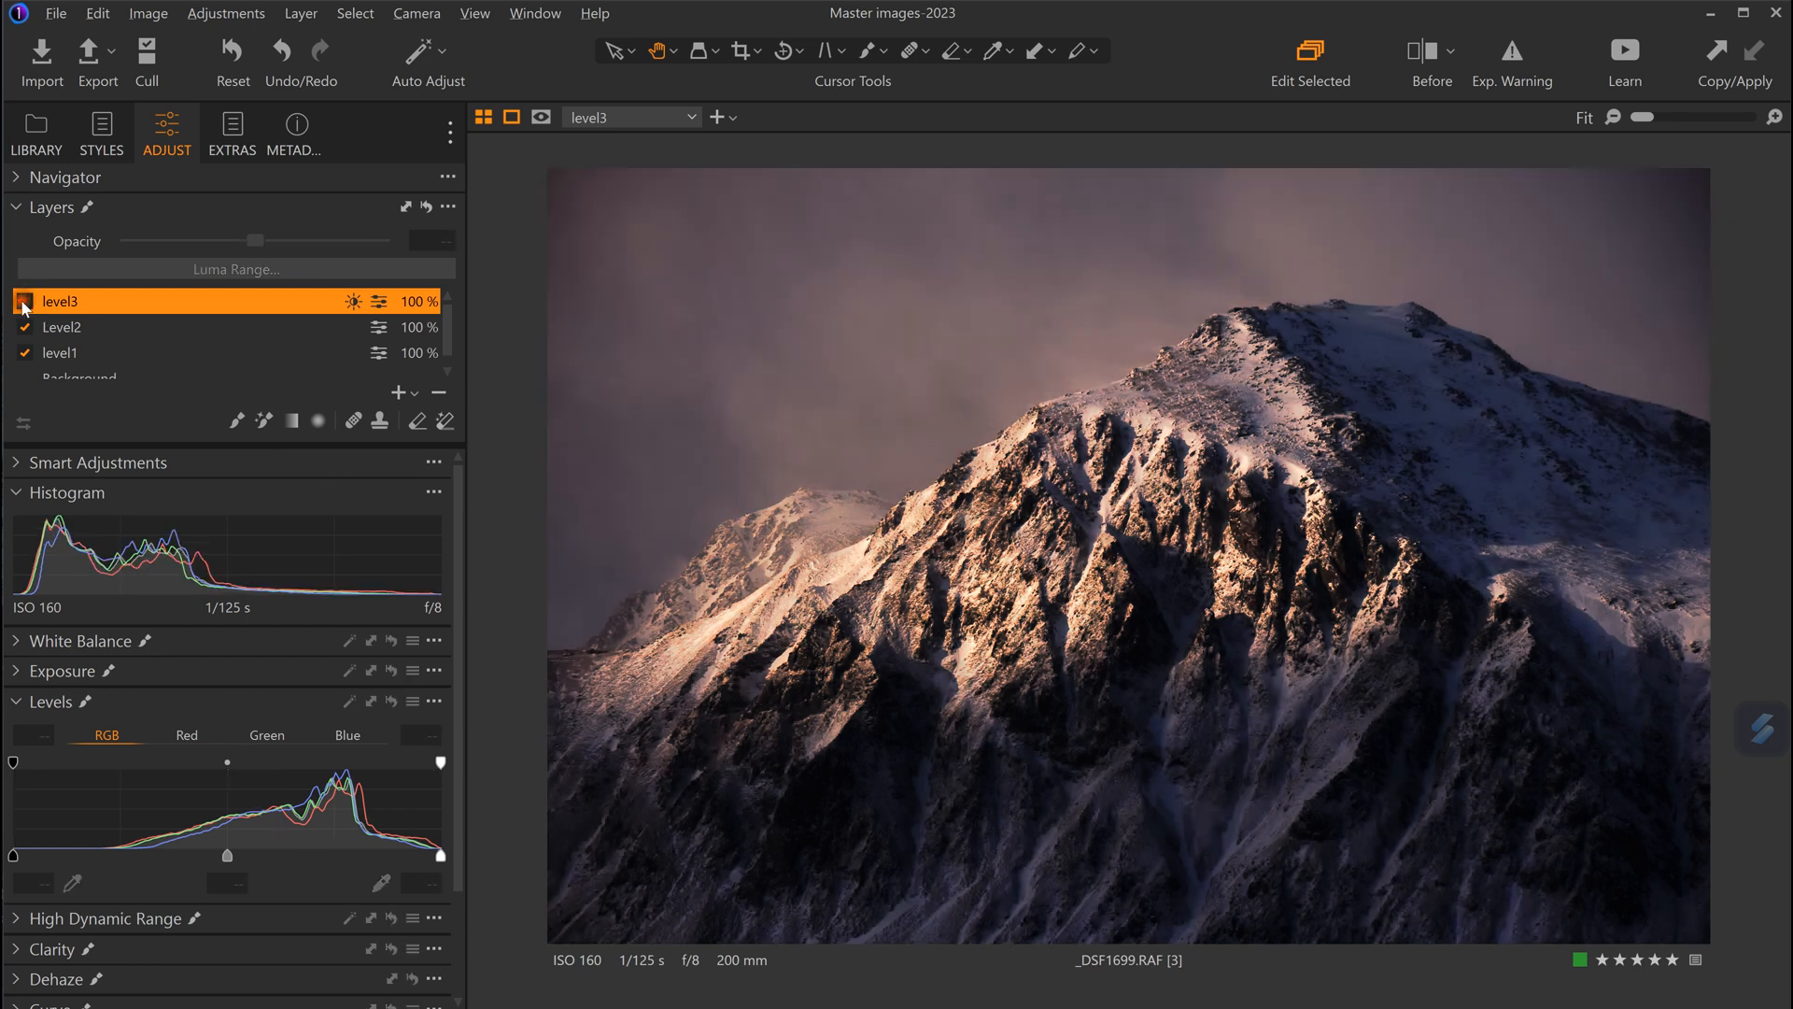
left_click(24, 301)
left_click(24, 301)
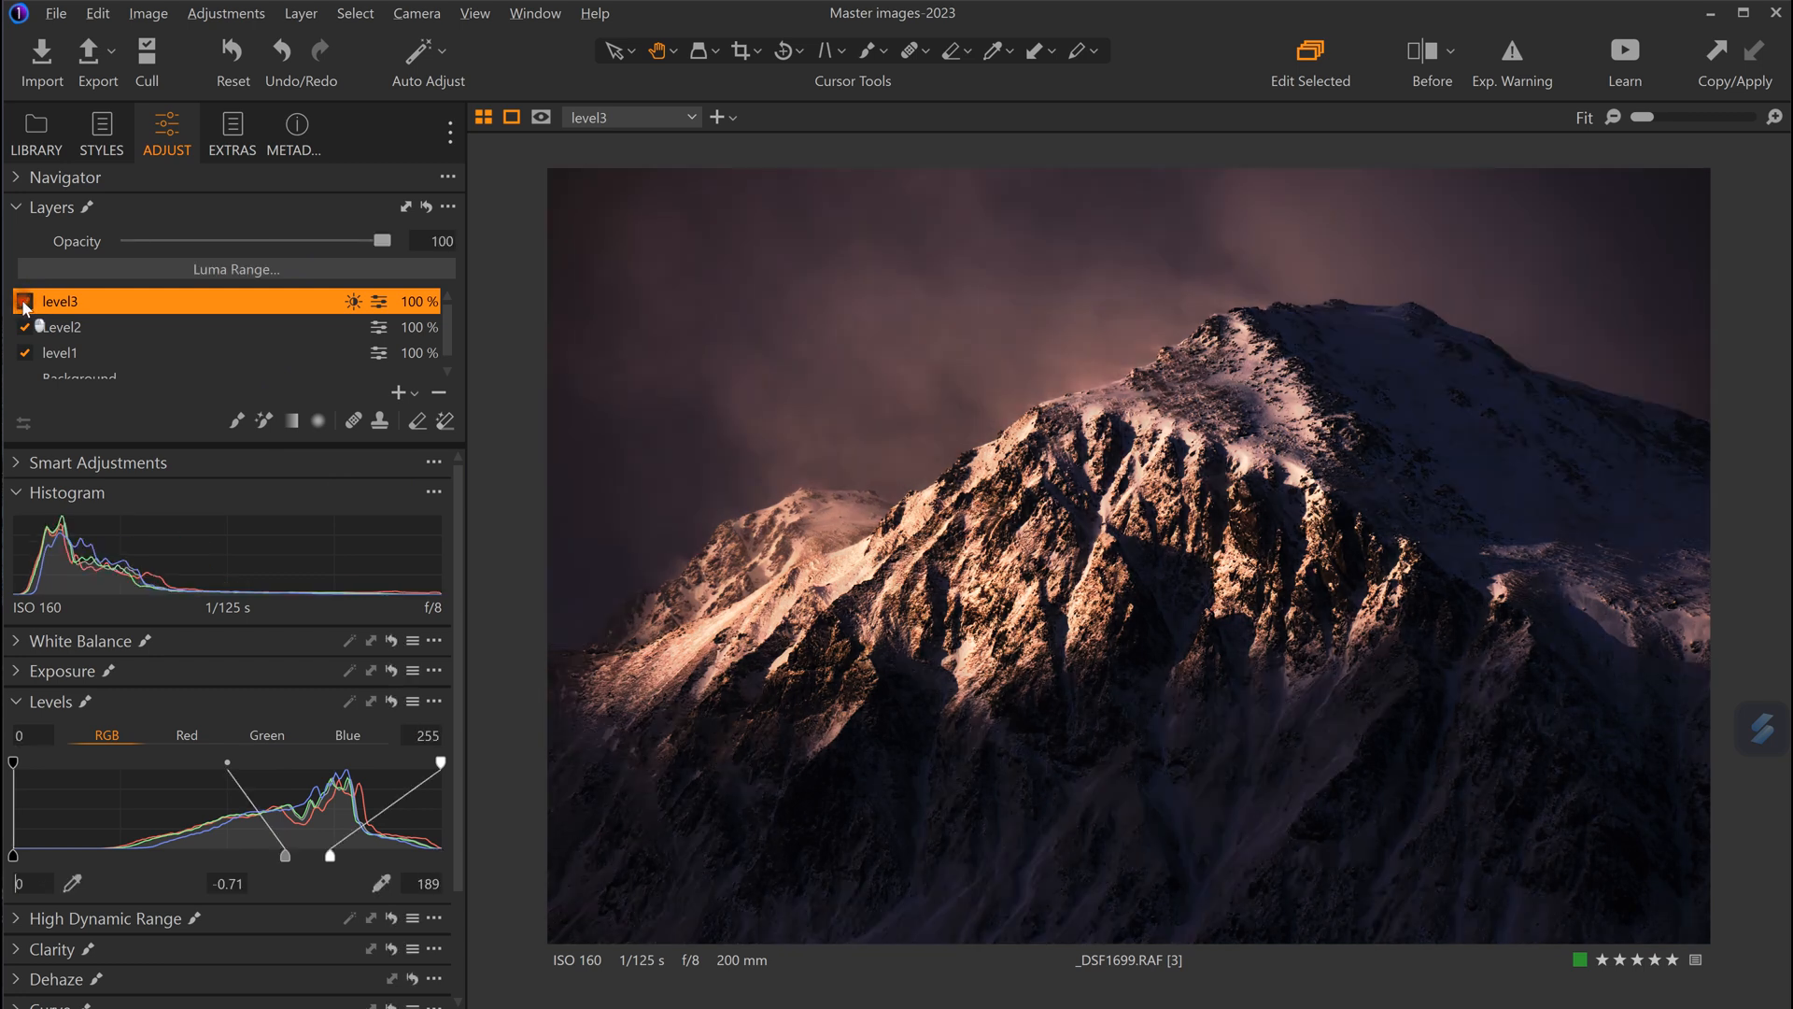
left_click(24, 302)
left_click(24, 302)
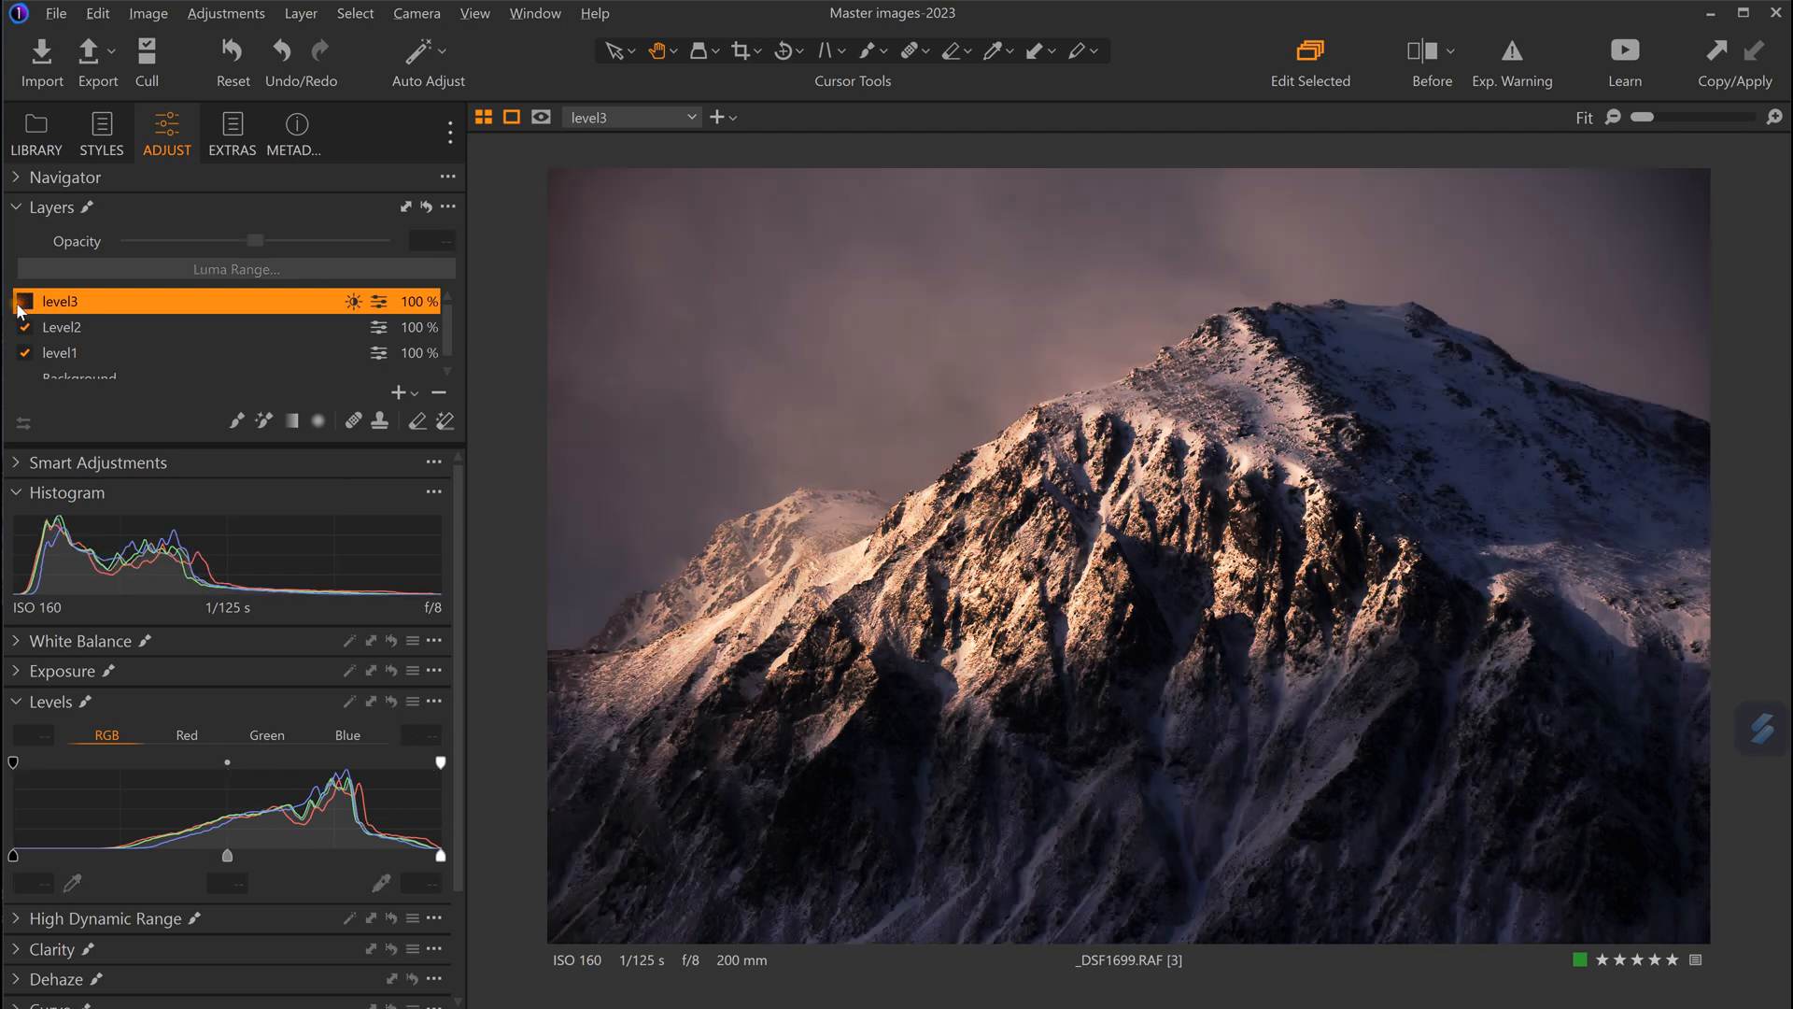
left_click(25, 302)
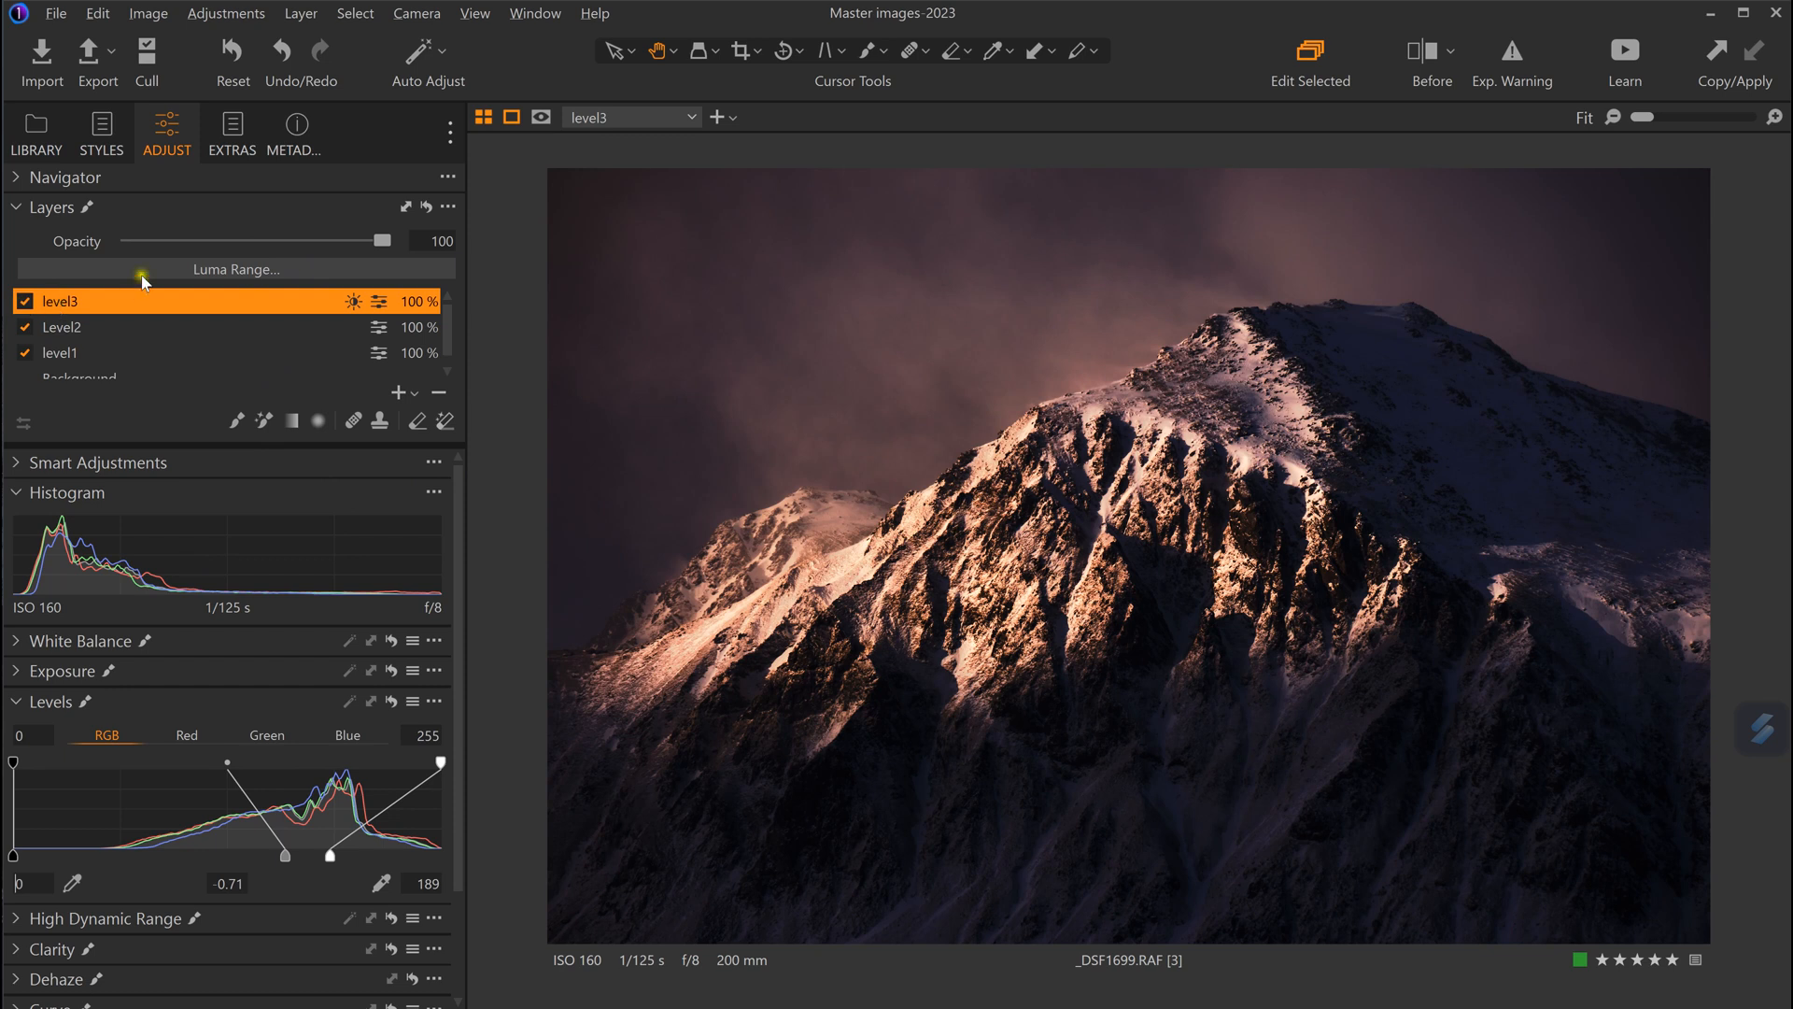
Narrow level3's luma range to 120–126 with falloff 53–192, set the radius to 38.1, and apply it.
left_click(166, 270)
left_click_drag(1109, 577, 1137, 604)
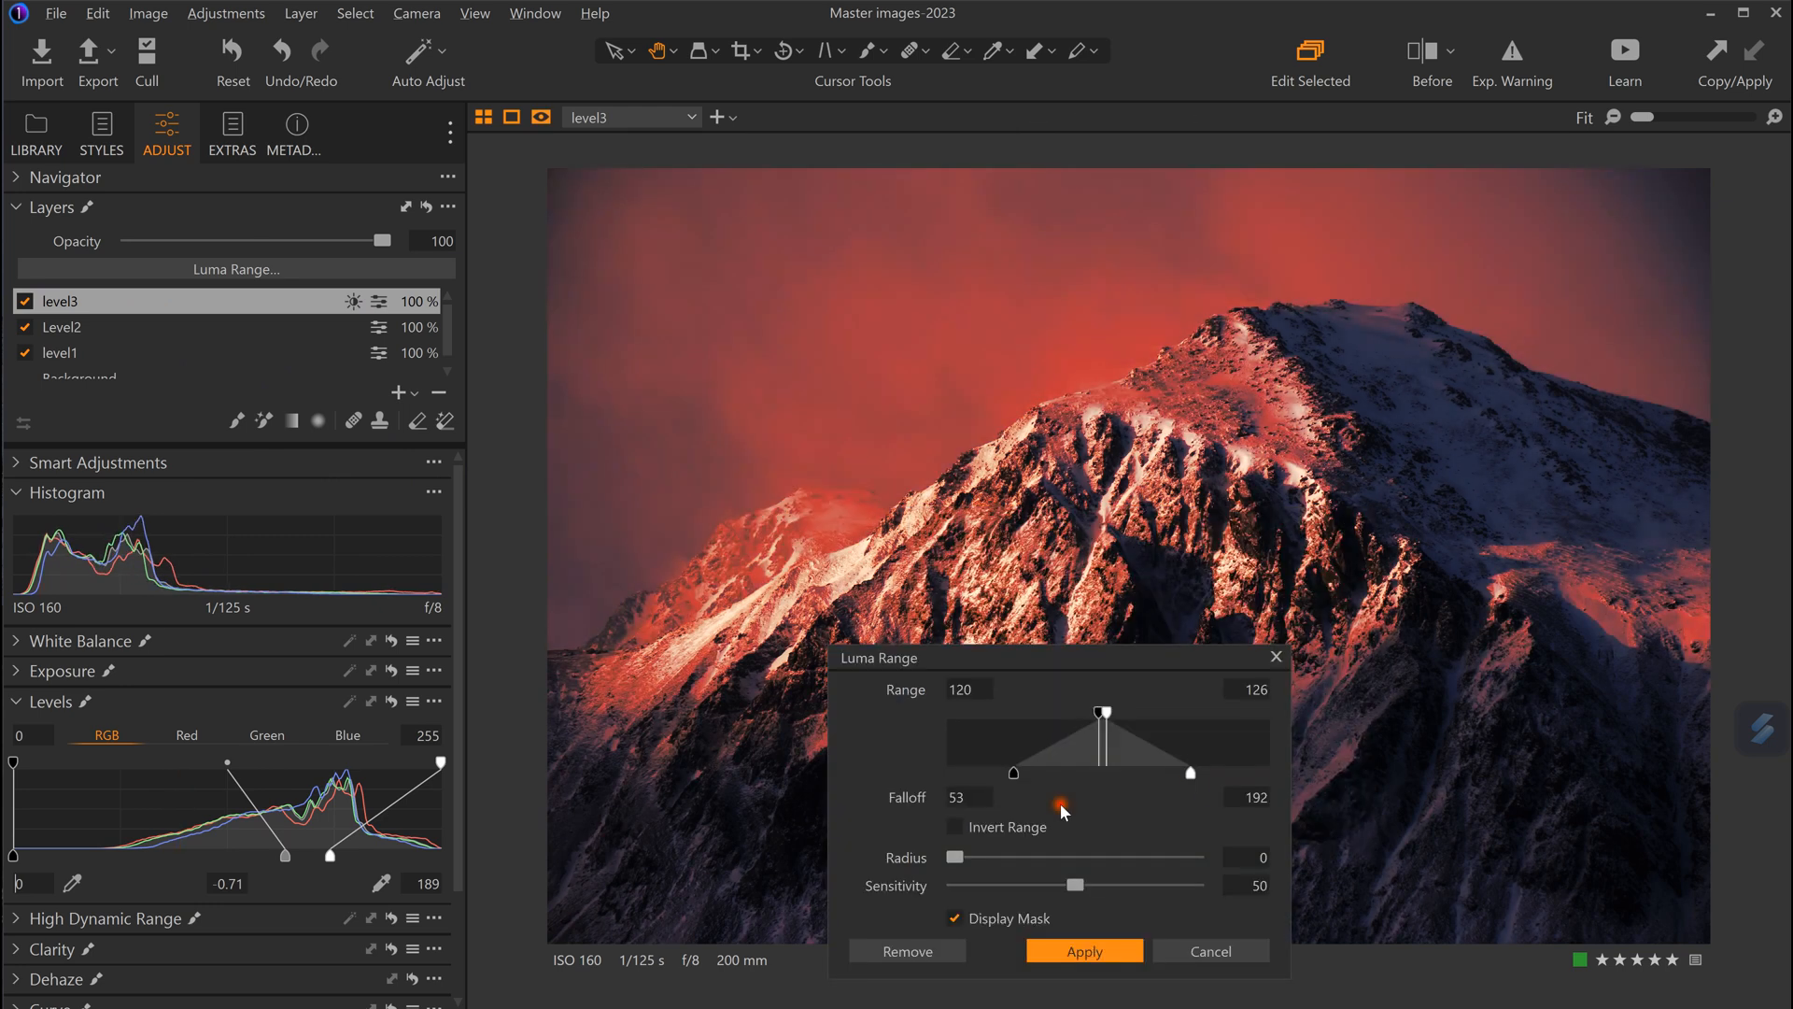
left_click_drag(955, 857, 1117, 859)
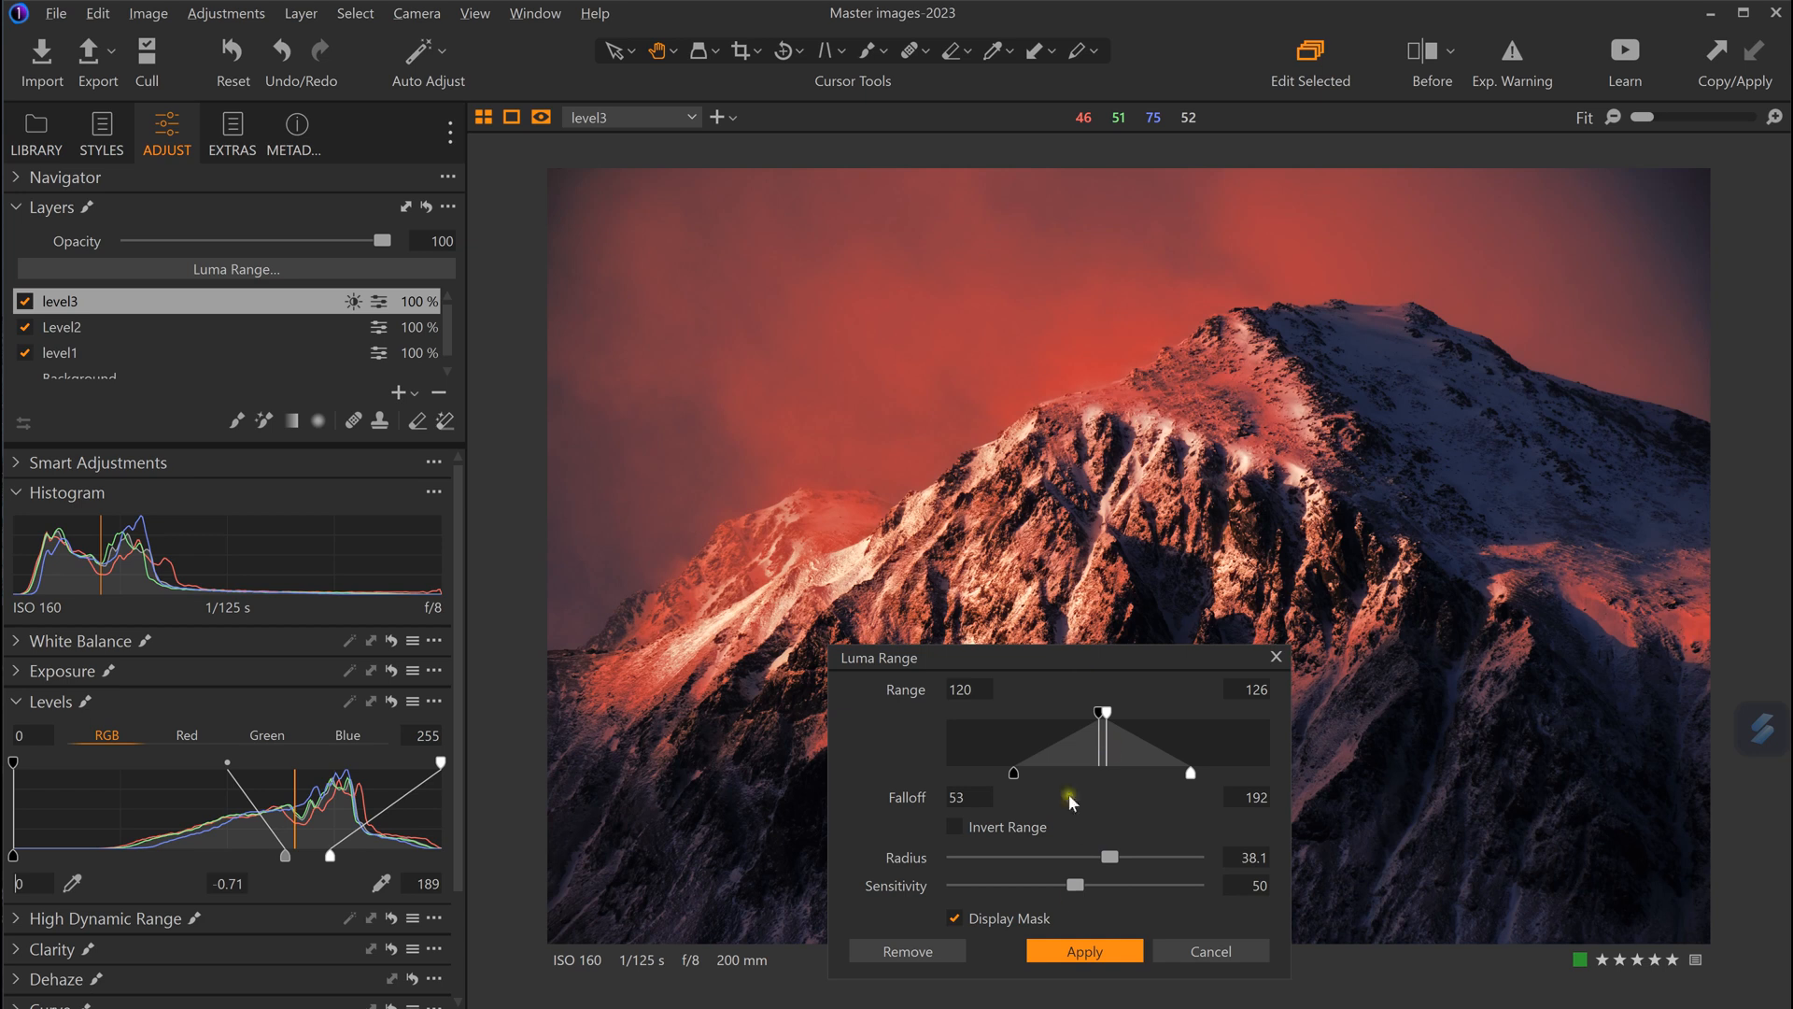
left_click(1084, 951)
Toggle level3 on and off to examine how the narrowed luma range affects the sky and mountain.
left_click(25, 301)
left_click(25, 302)
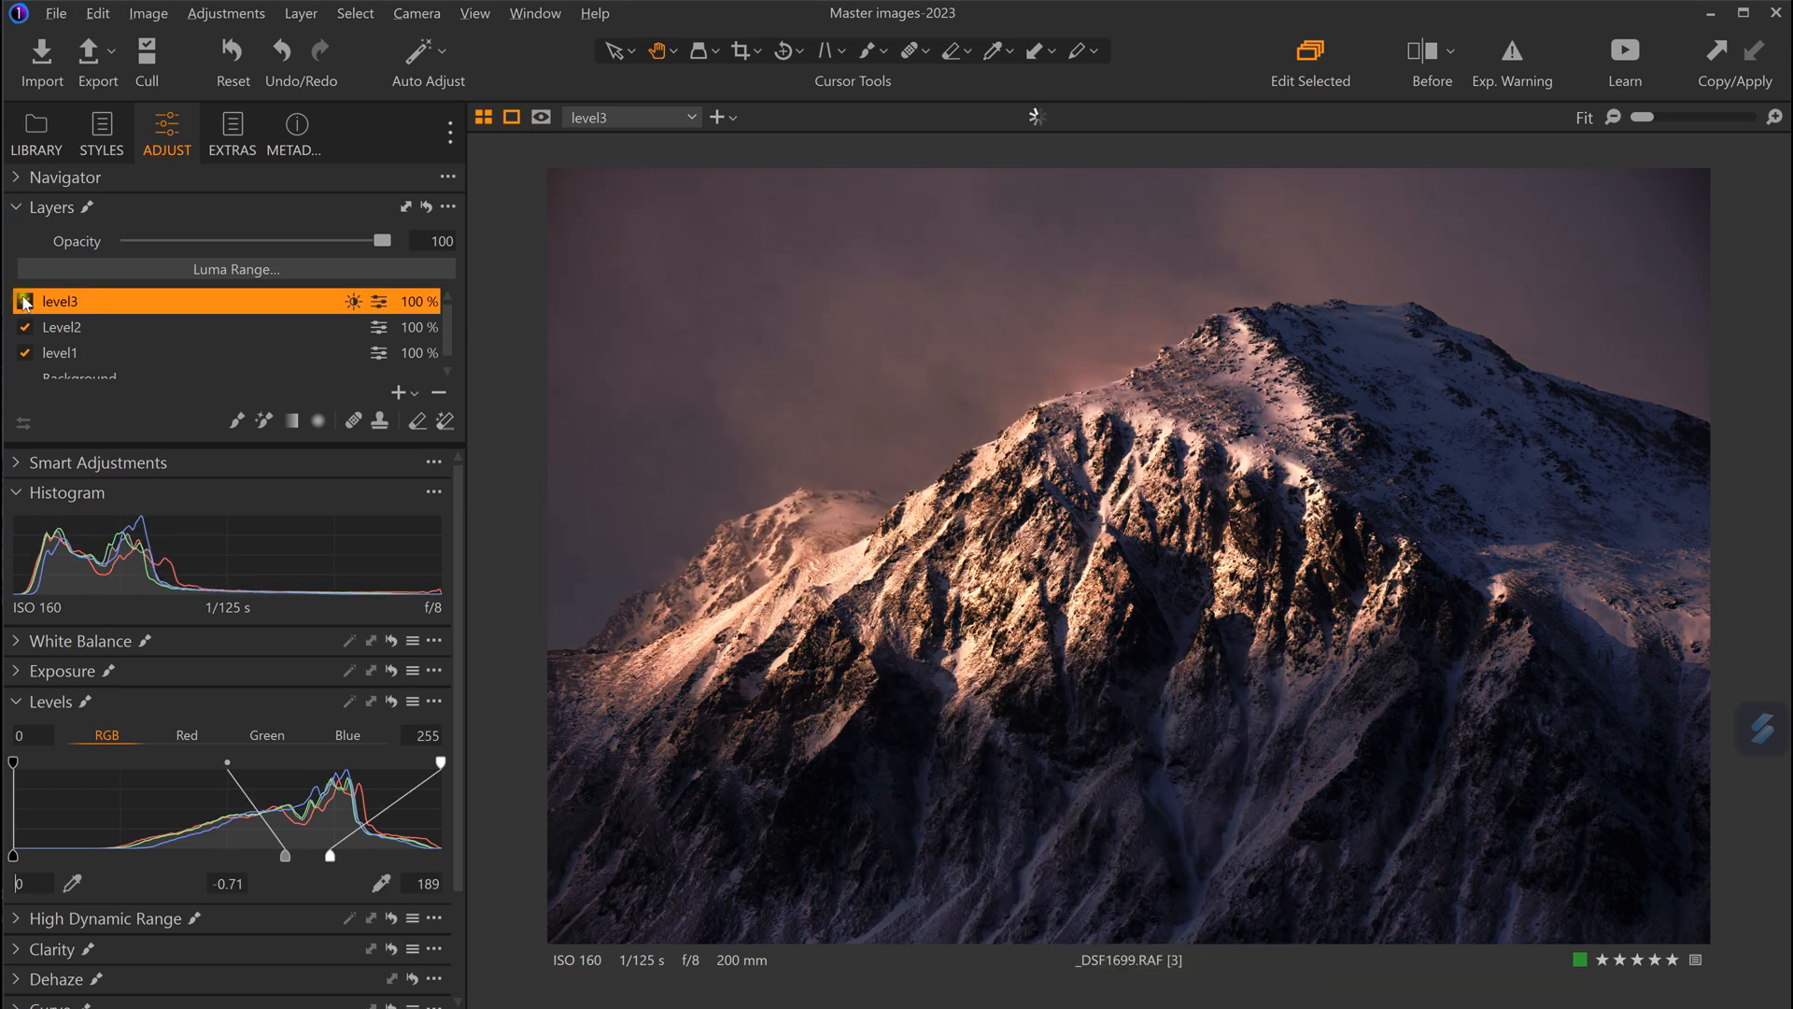
left_click(25, 302)
left_click(25, 302)
left_click(26, 302)
left_click(22, 304)
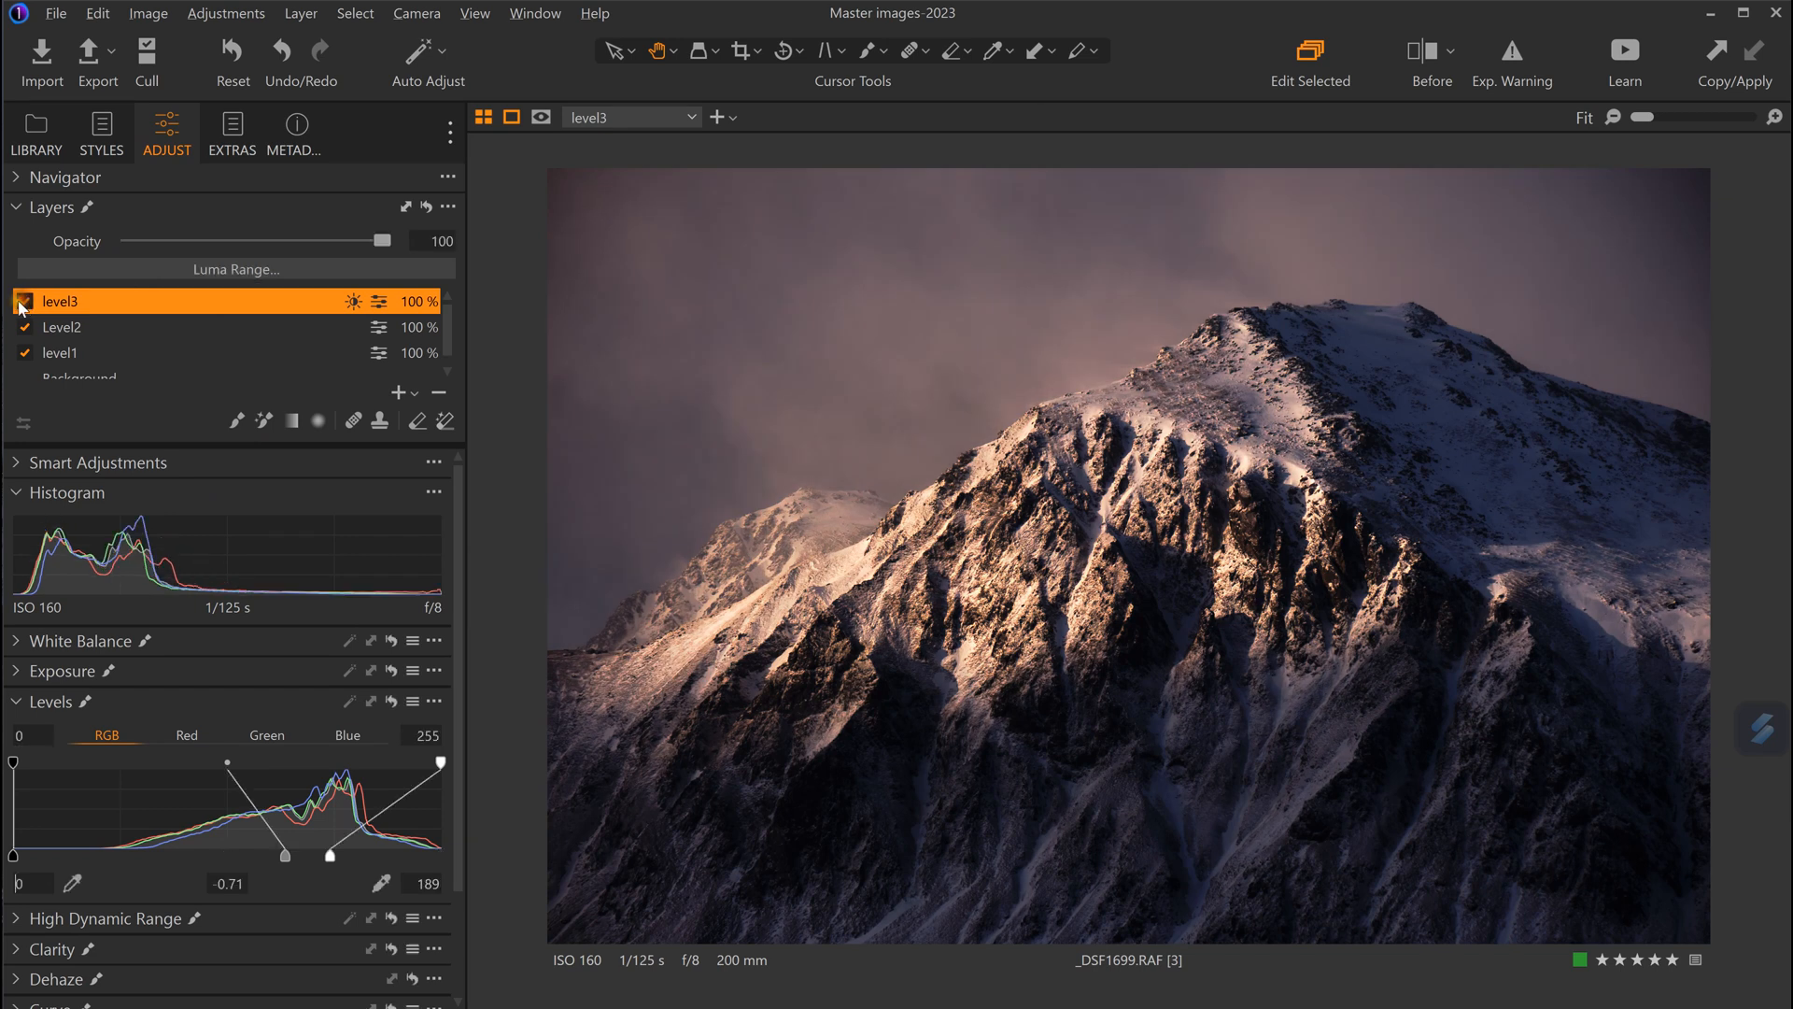
left_click(22, 303)
left_click(22, 303)
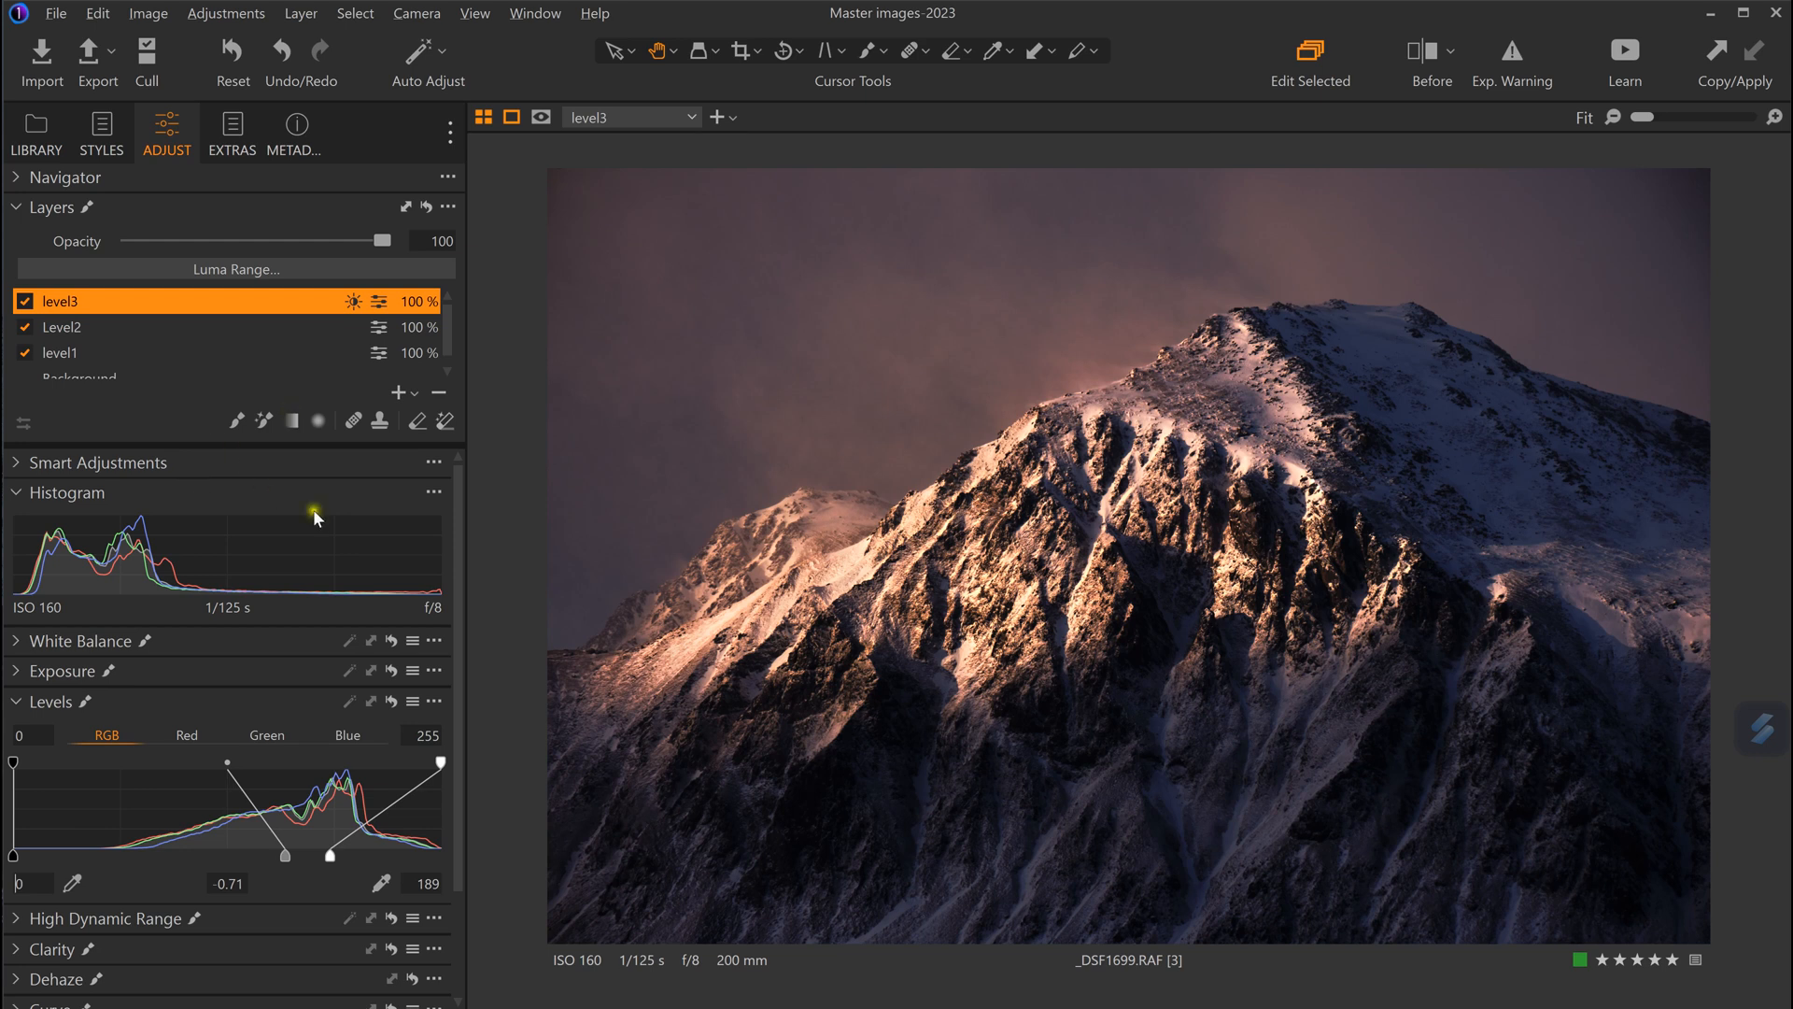
Reduce the level3 layer's saturation to -21 and compare the mountain photo before and after all edits.
left_click(190, 671)
mouse_move(247, 790)
left_mouse_down()
mouse_move(205, 790)
mouse_move(220, 795)
left_mouse_up()
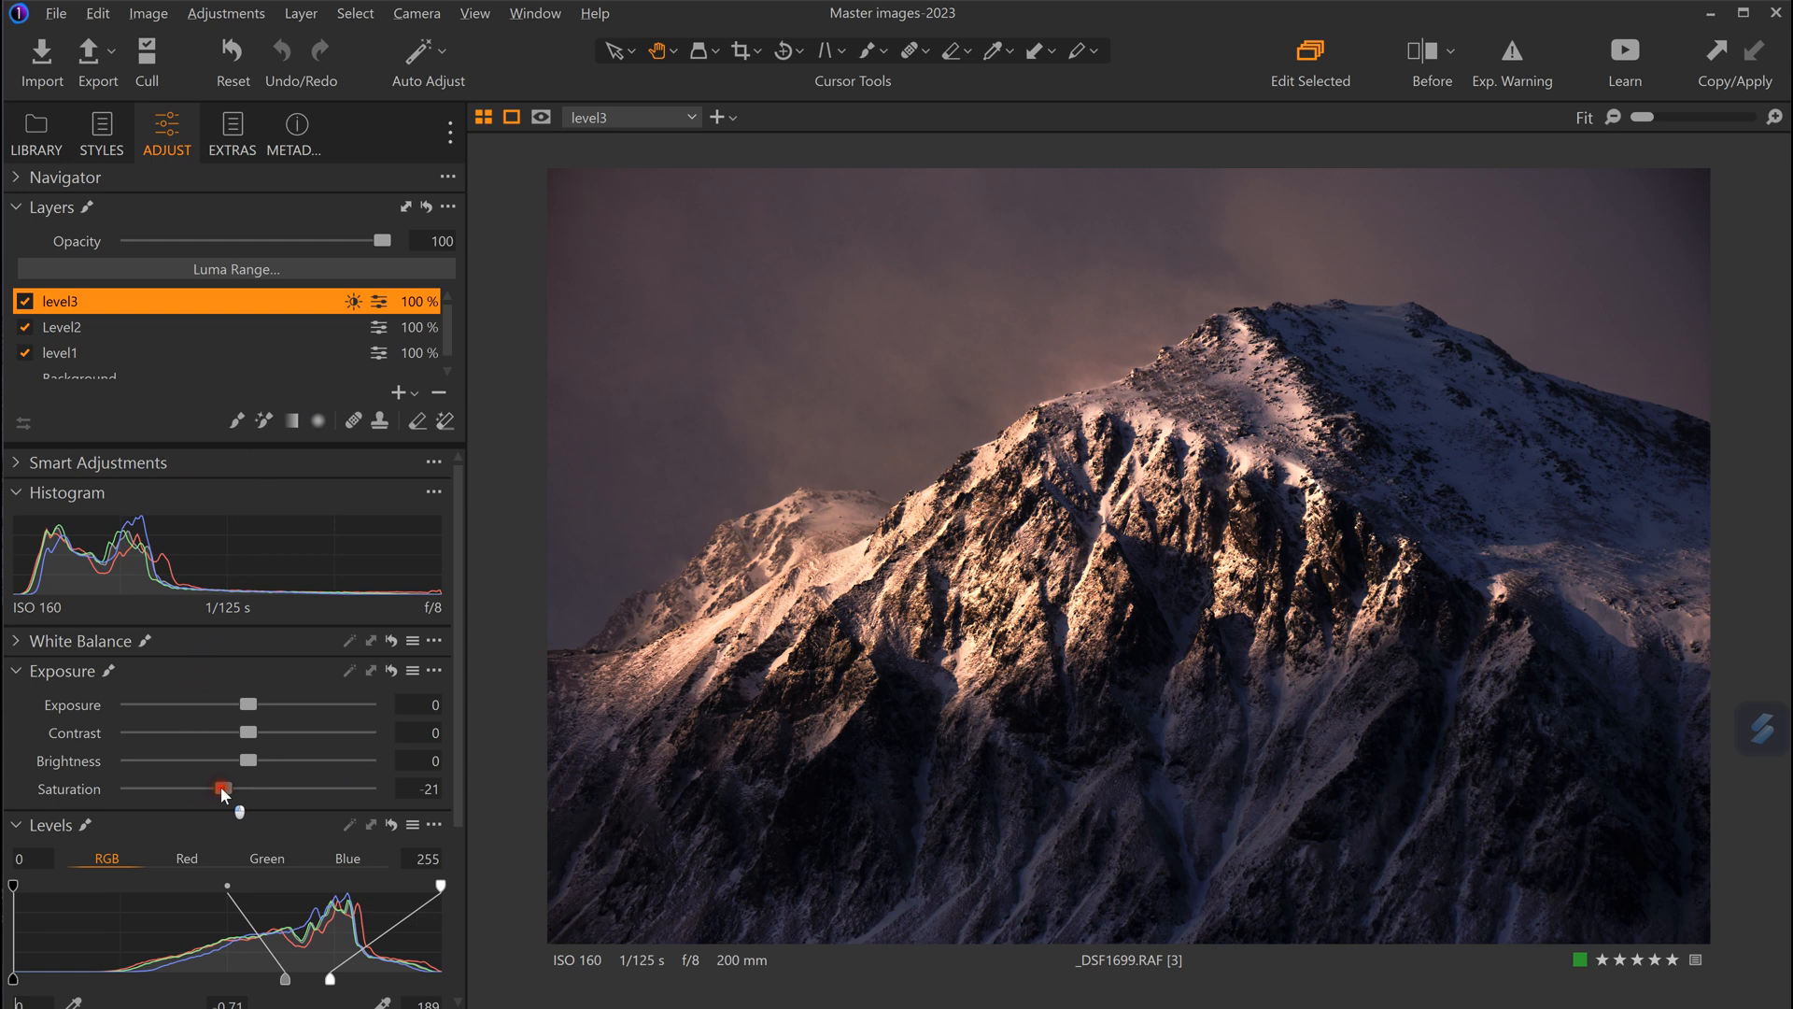
key("backslash")
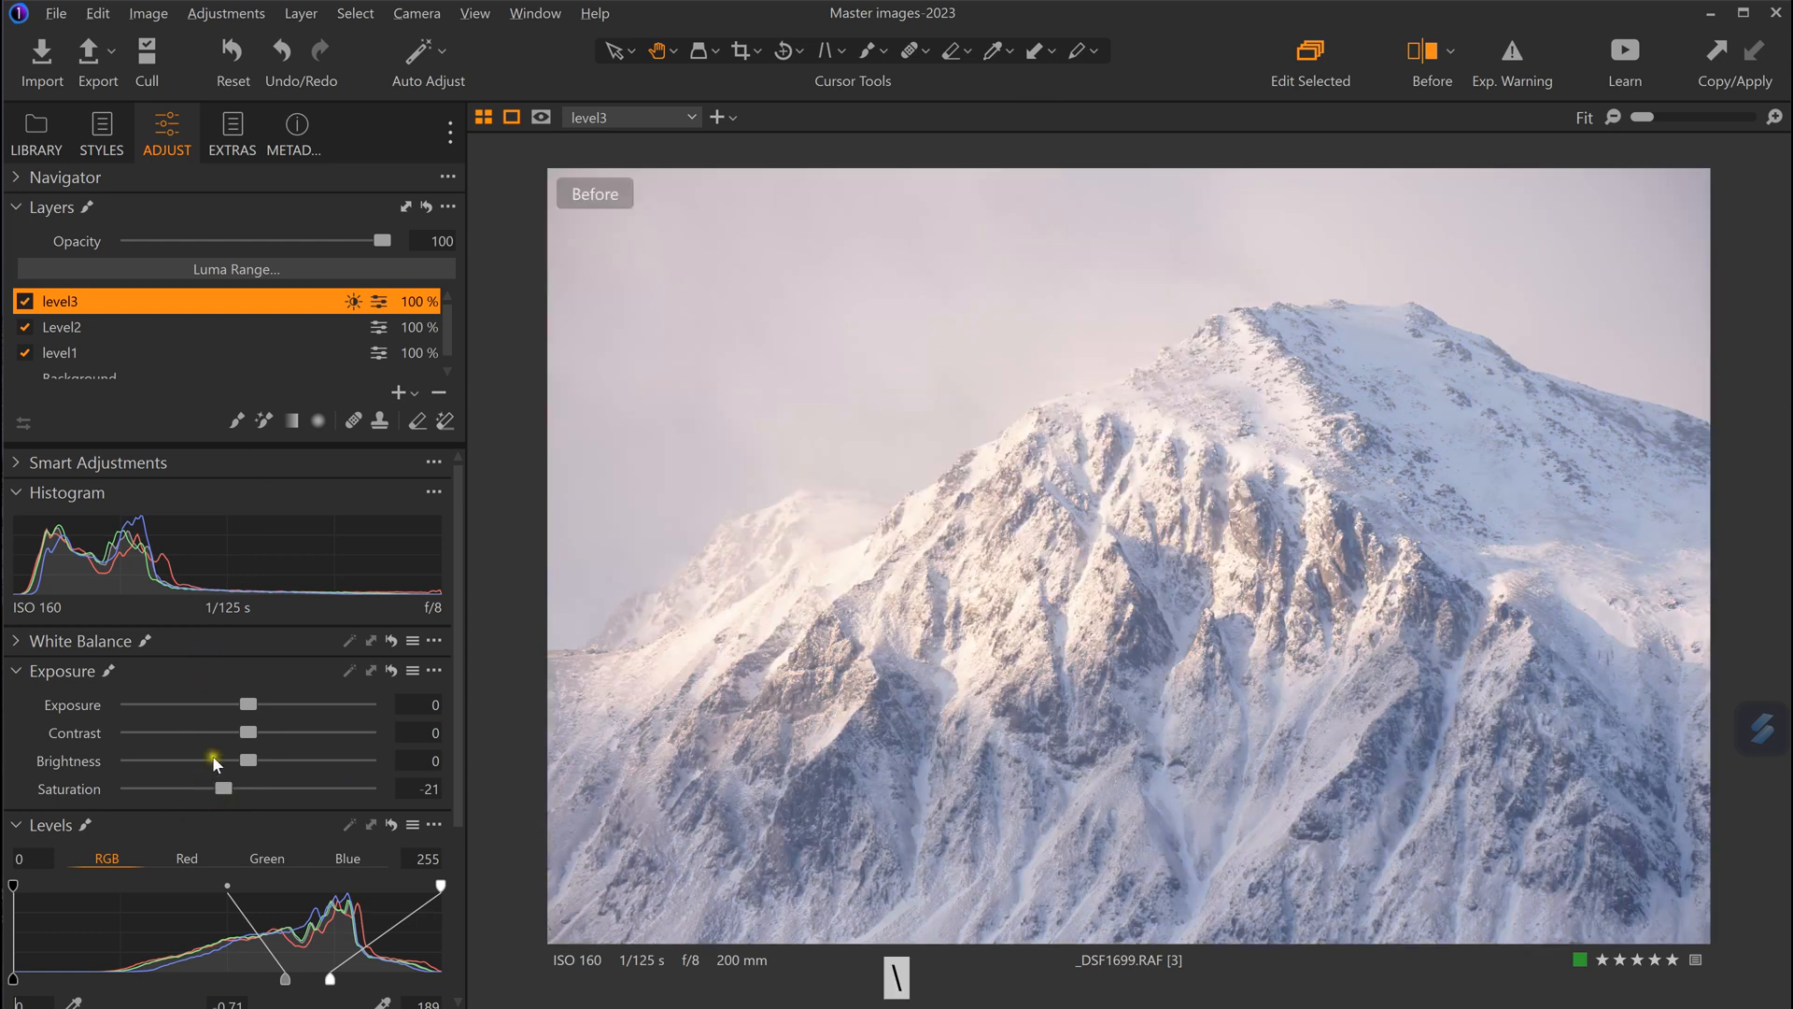
key("backslash")
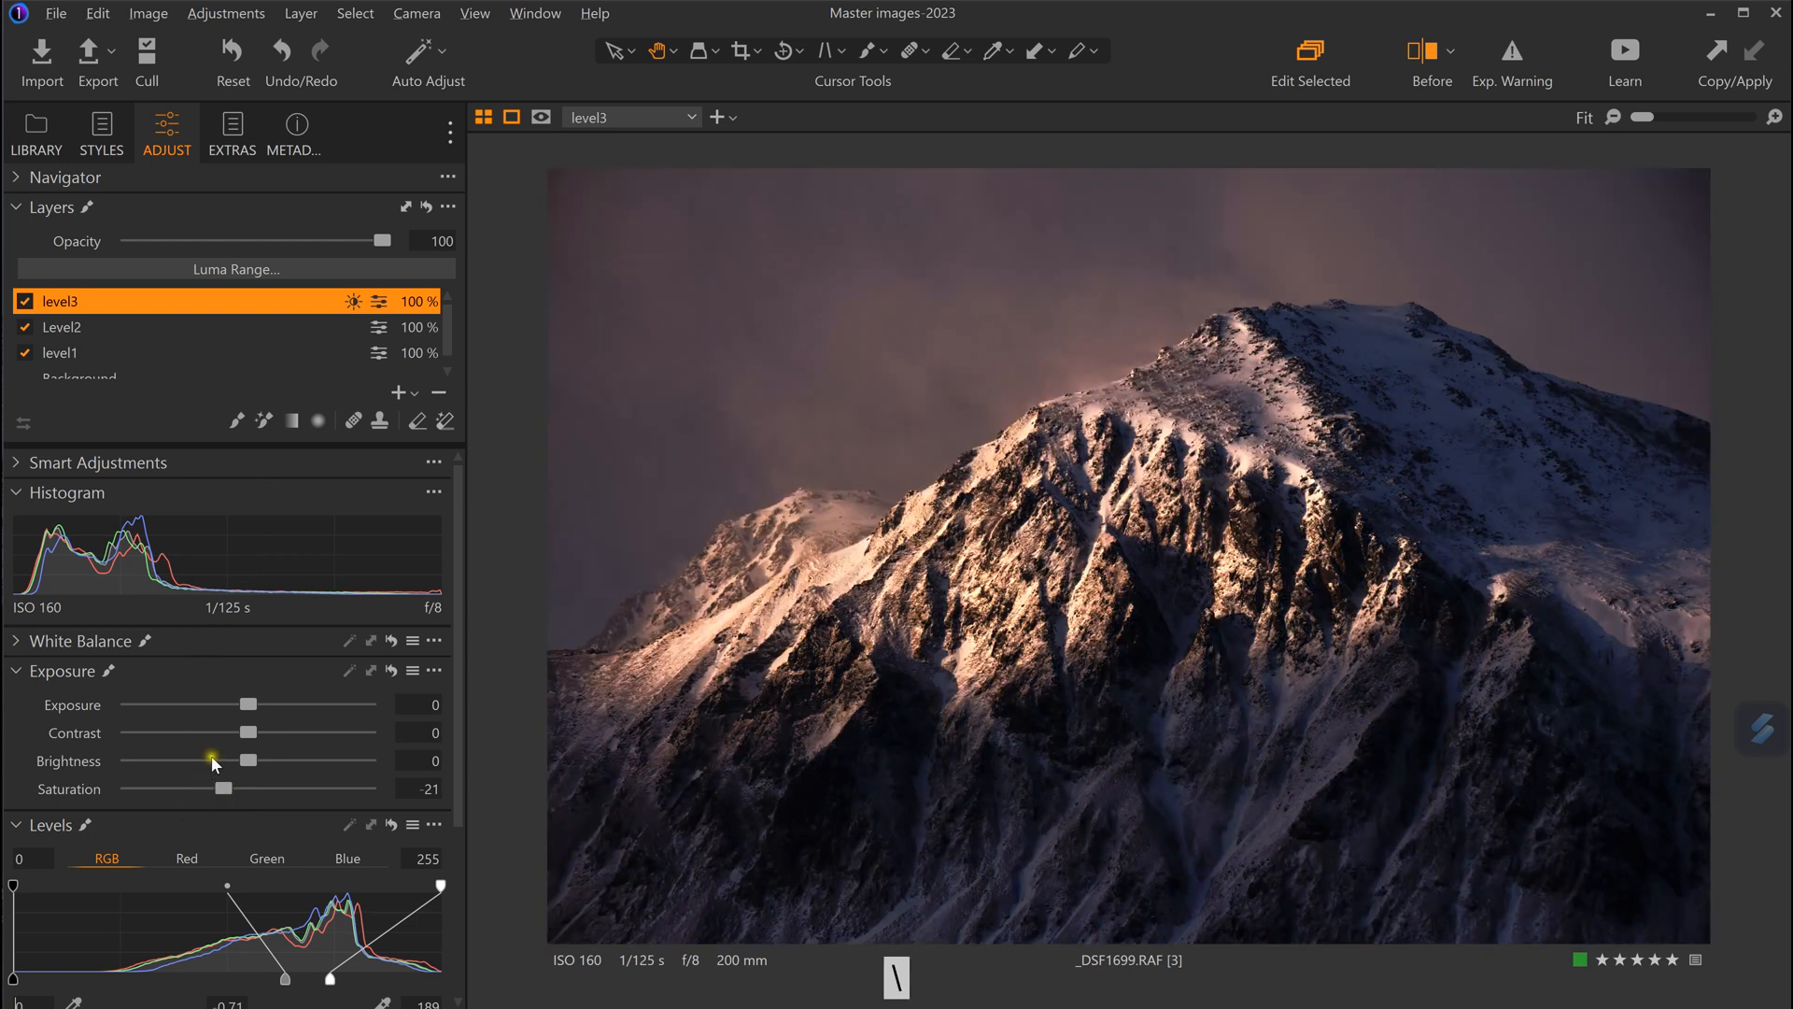
left_click(211, 760)
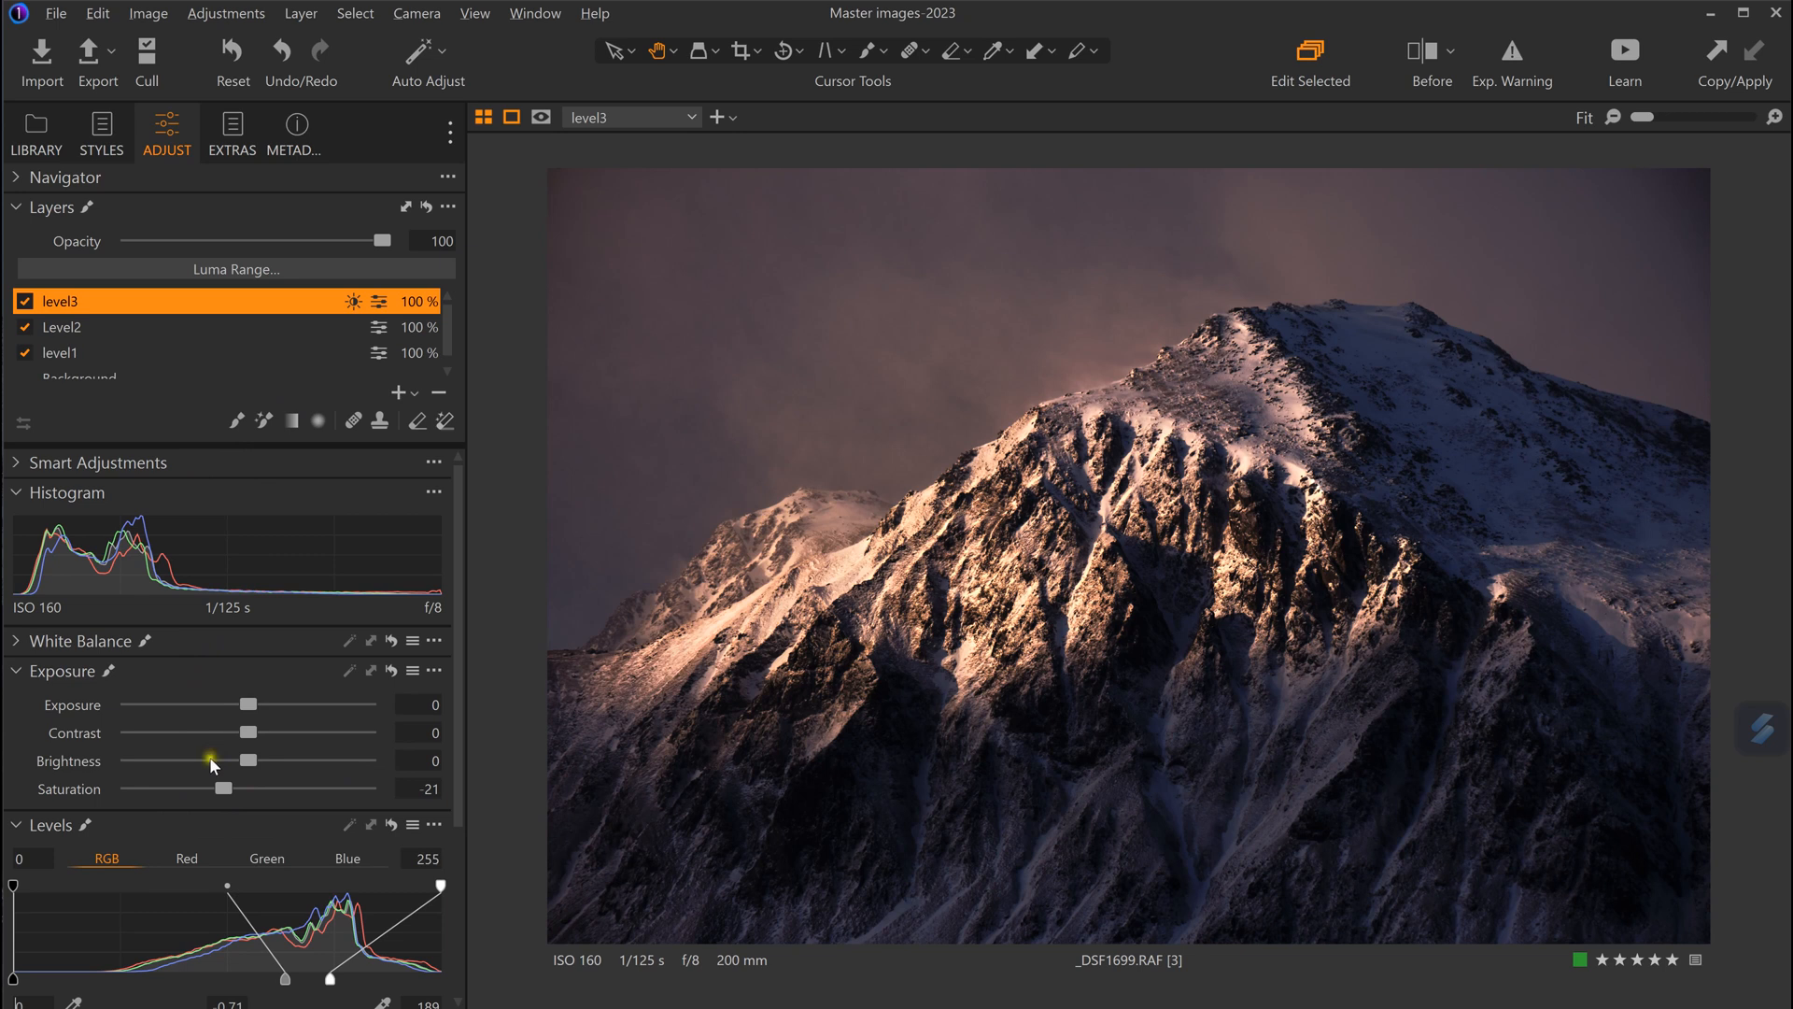
key("backslash")
key("backslash")
key("backslash")
key("backslash")
Add a new filled adjustment layer above level3.
left_click(417, 394)
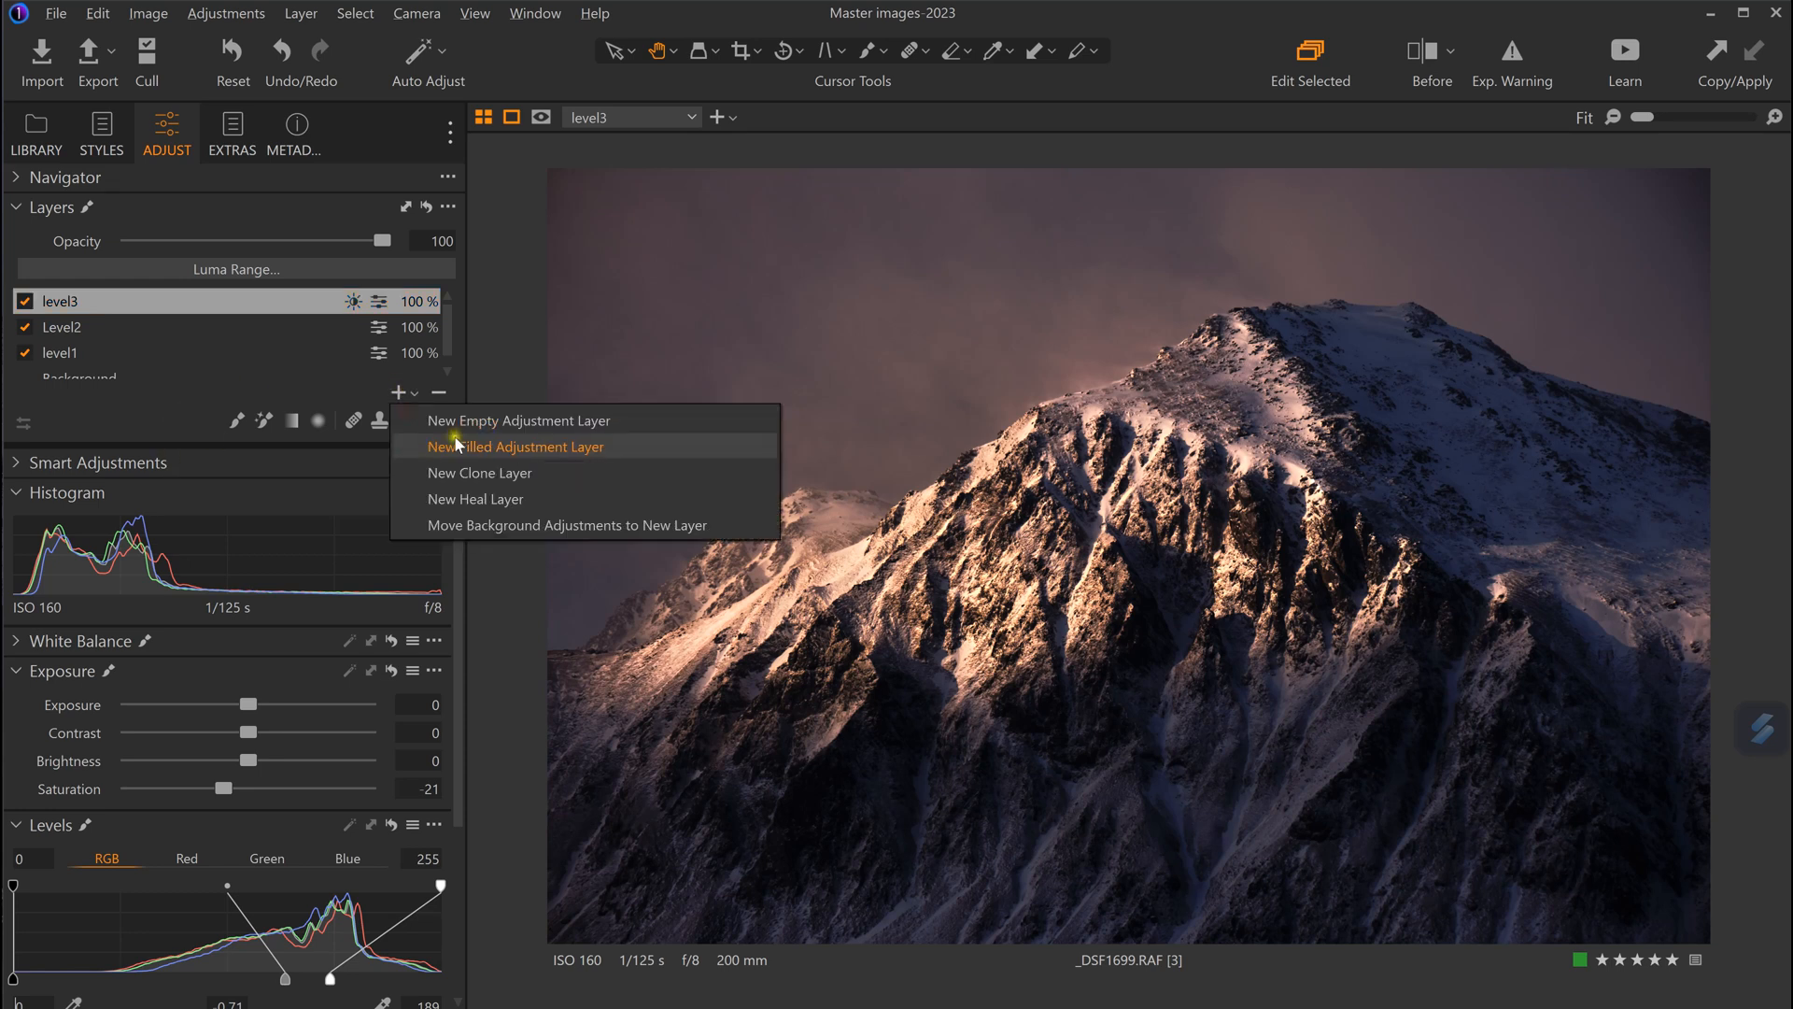
left_click(460, 448)
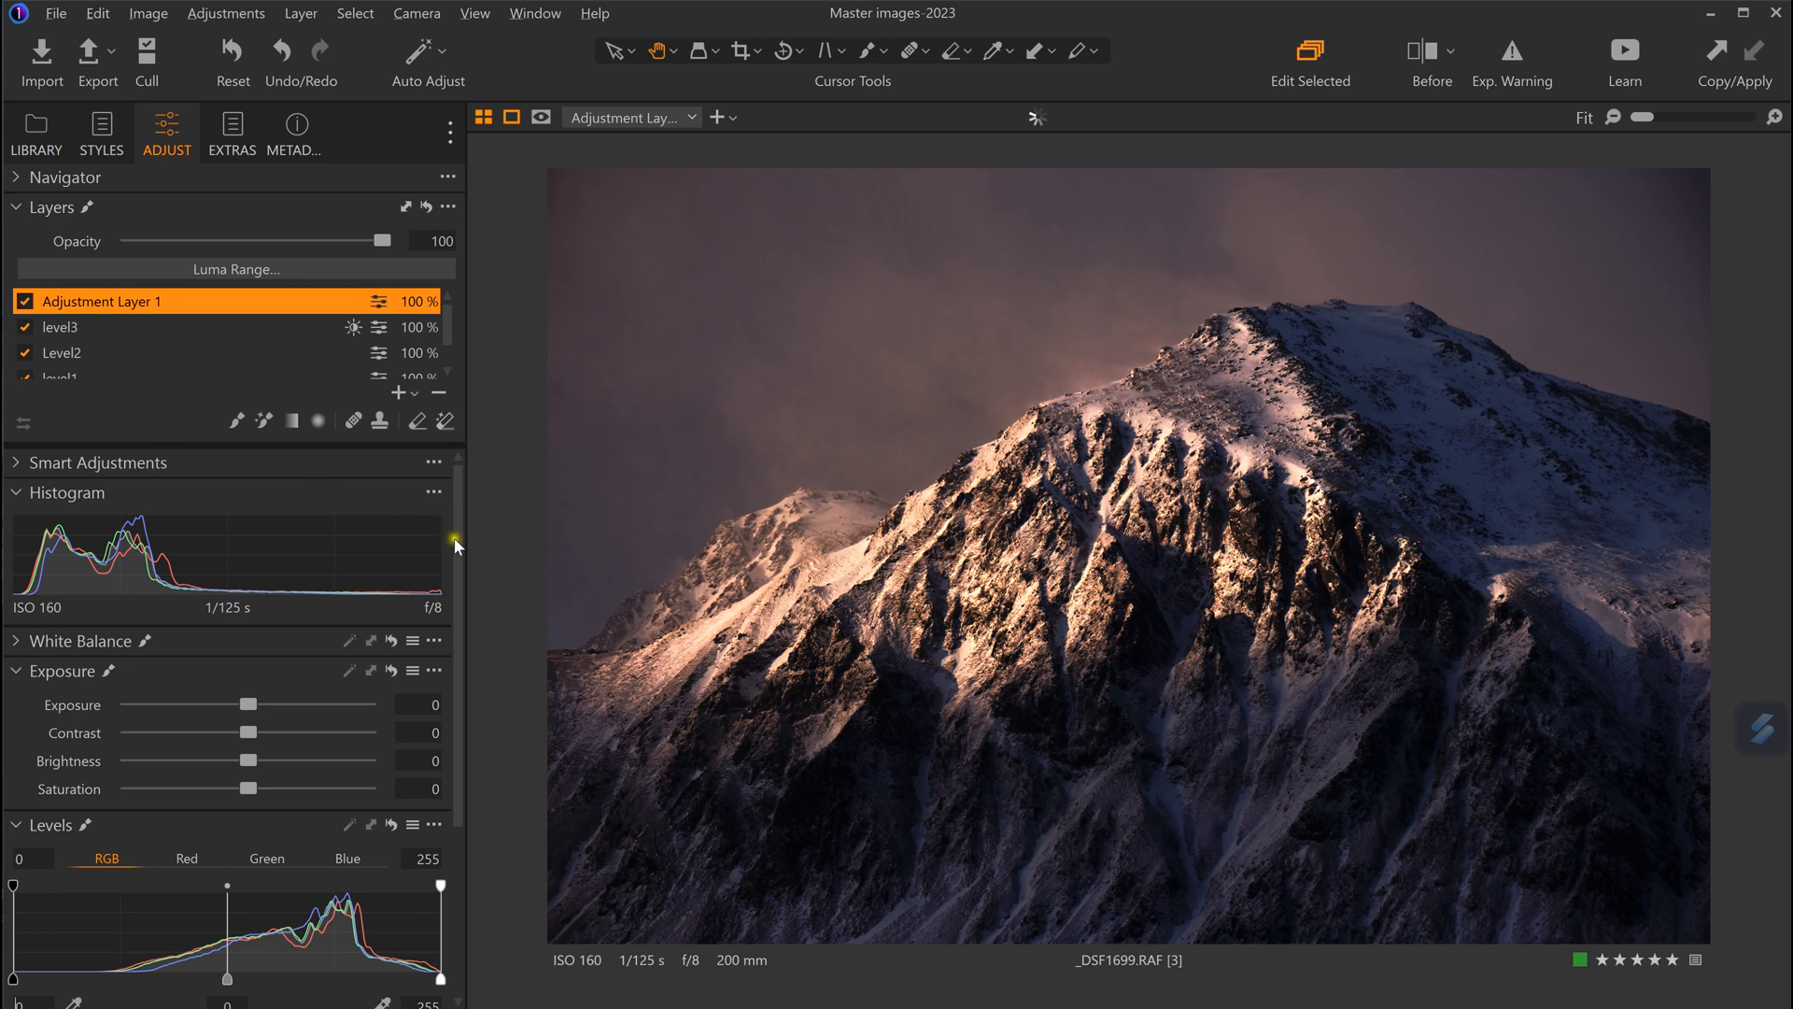
left_click_drag(458, 673, 472, 848)
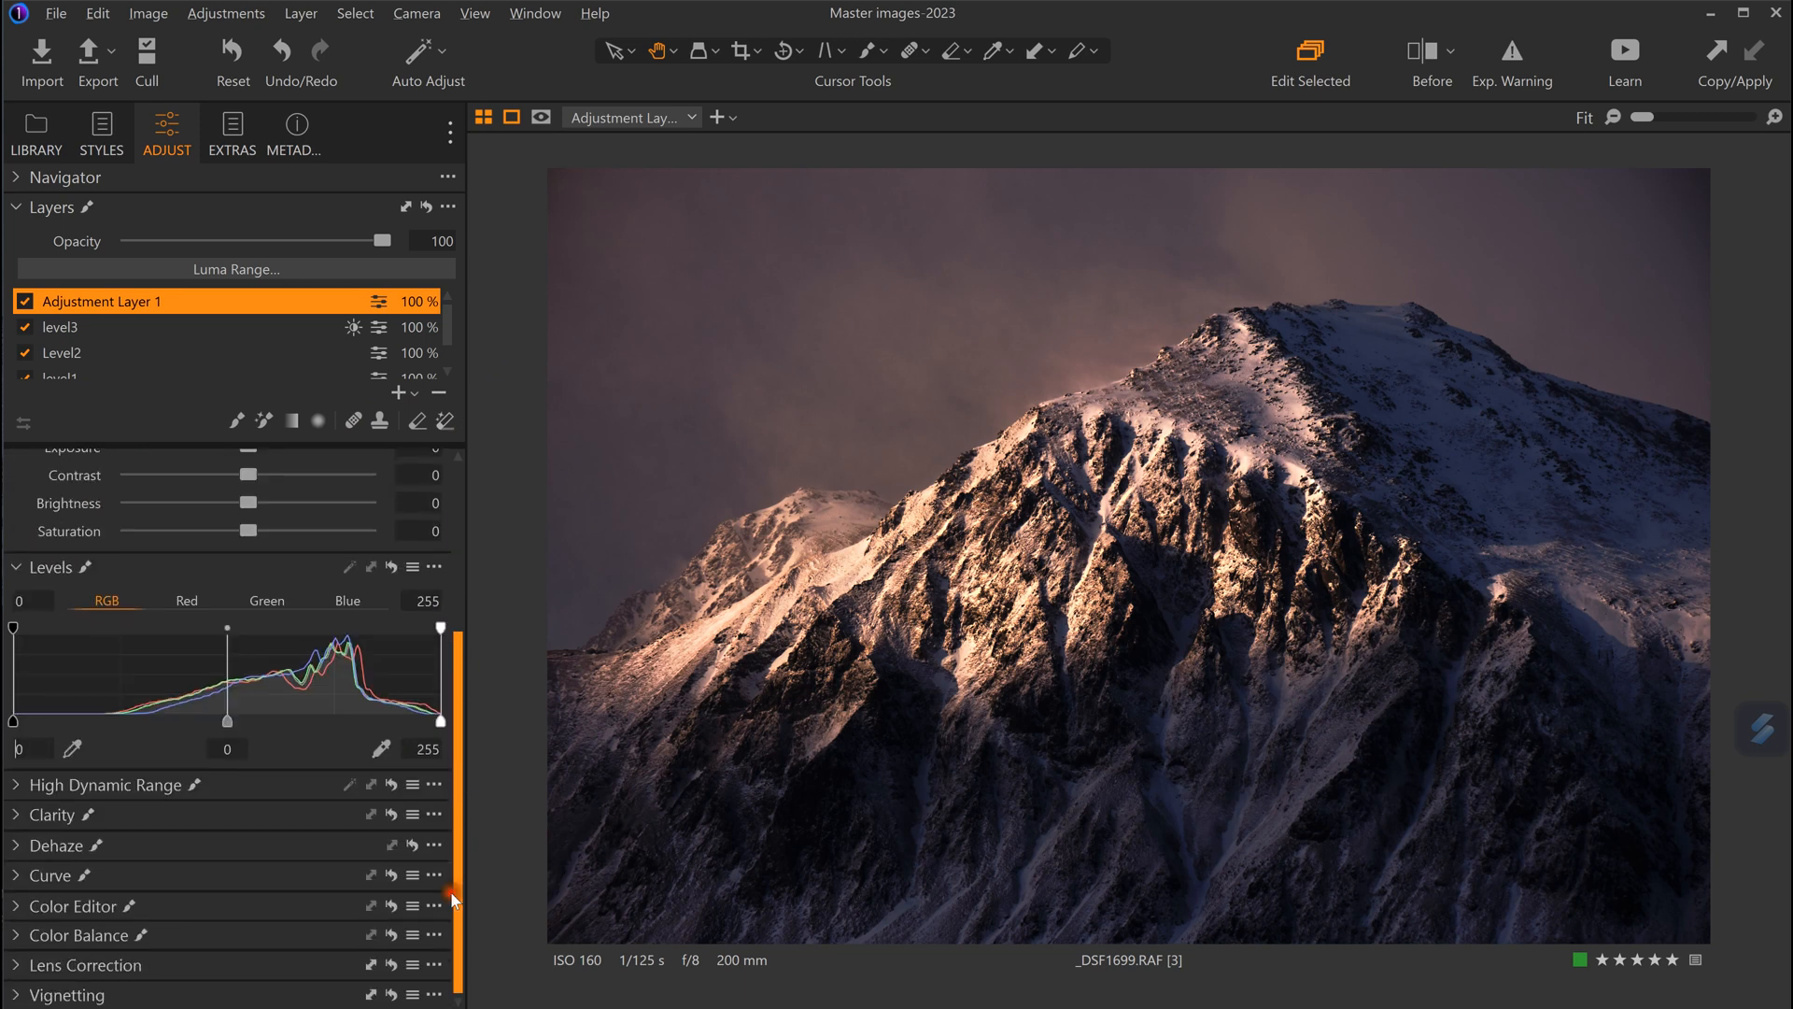
Sample the warm sky colour beside the ridge in the advanced Color Editor, widen its range, and set smoothness 30, hue 1.5 and saturation -24.6.
left_click(168, 911)
left_click_drag(453, 723, 459, 878)
left_click(431, 803)
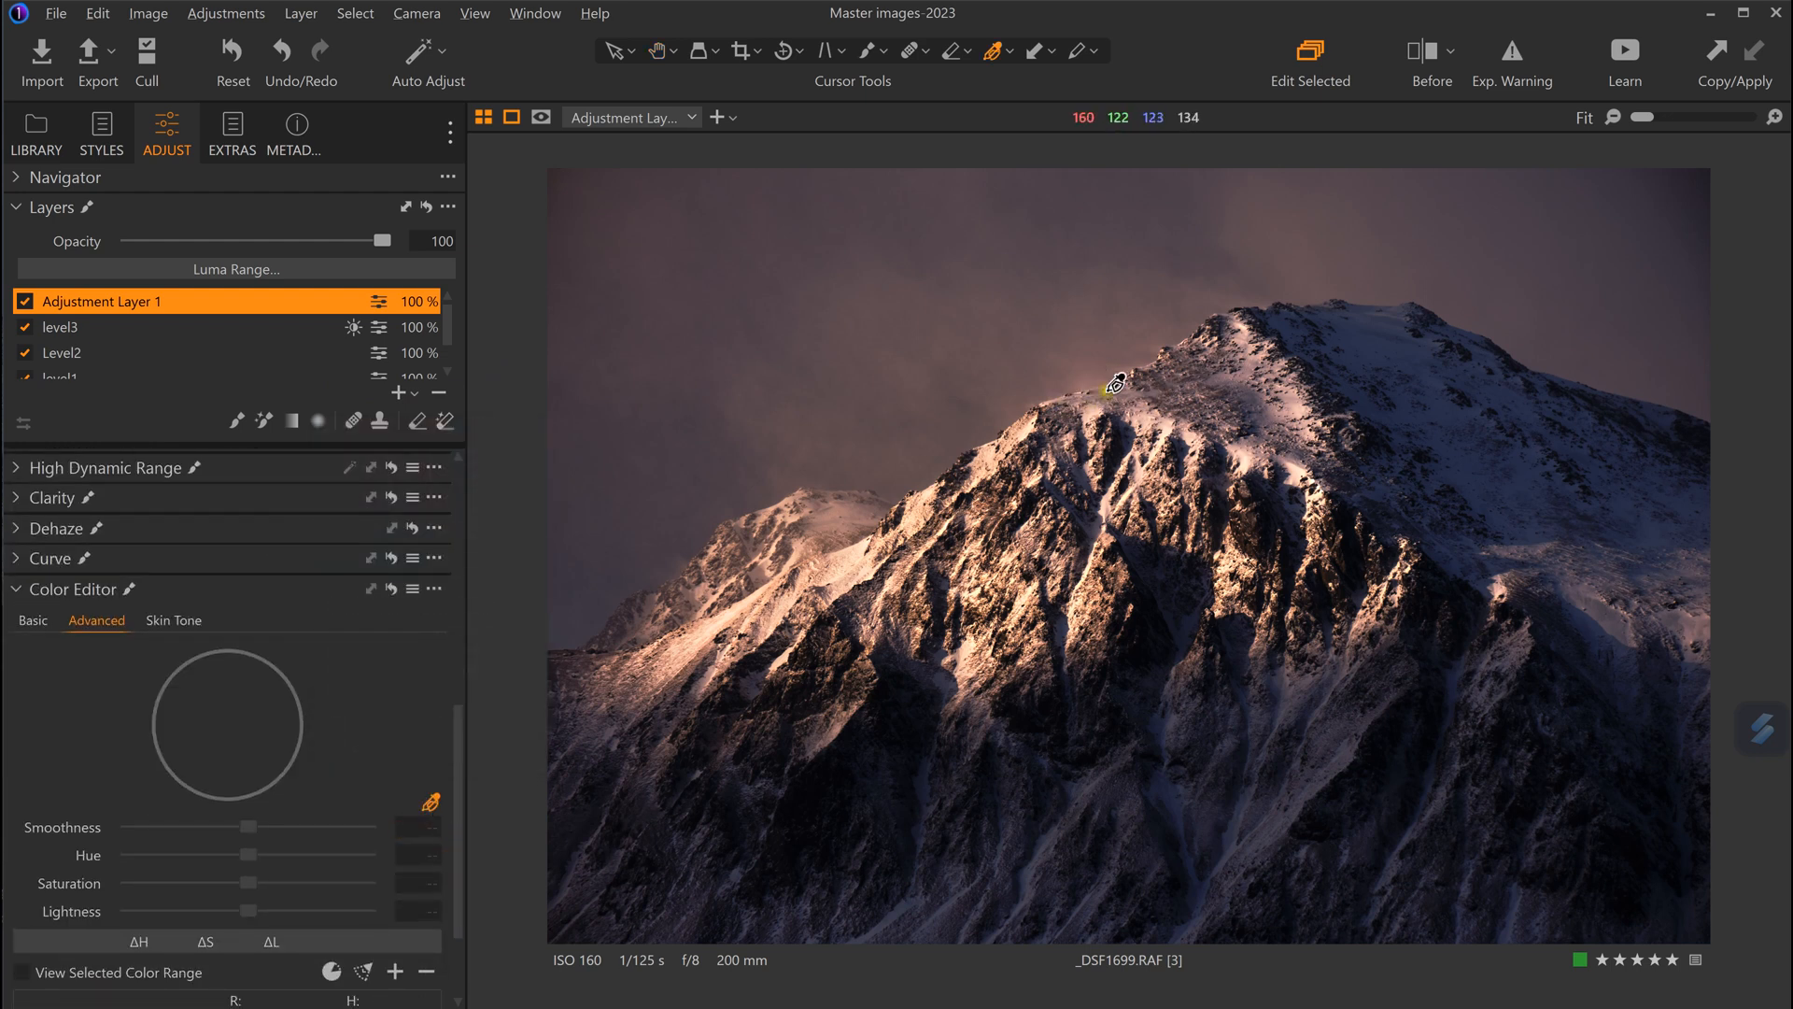
left_click(1102, 375)
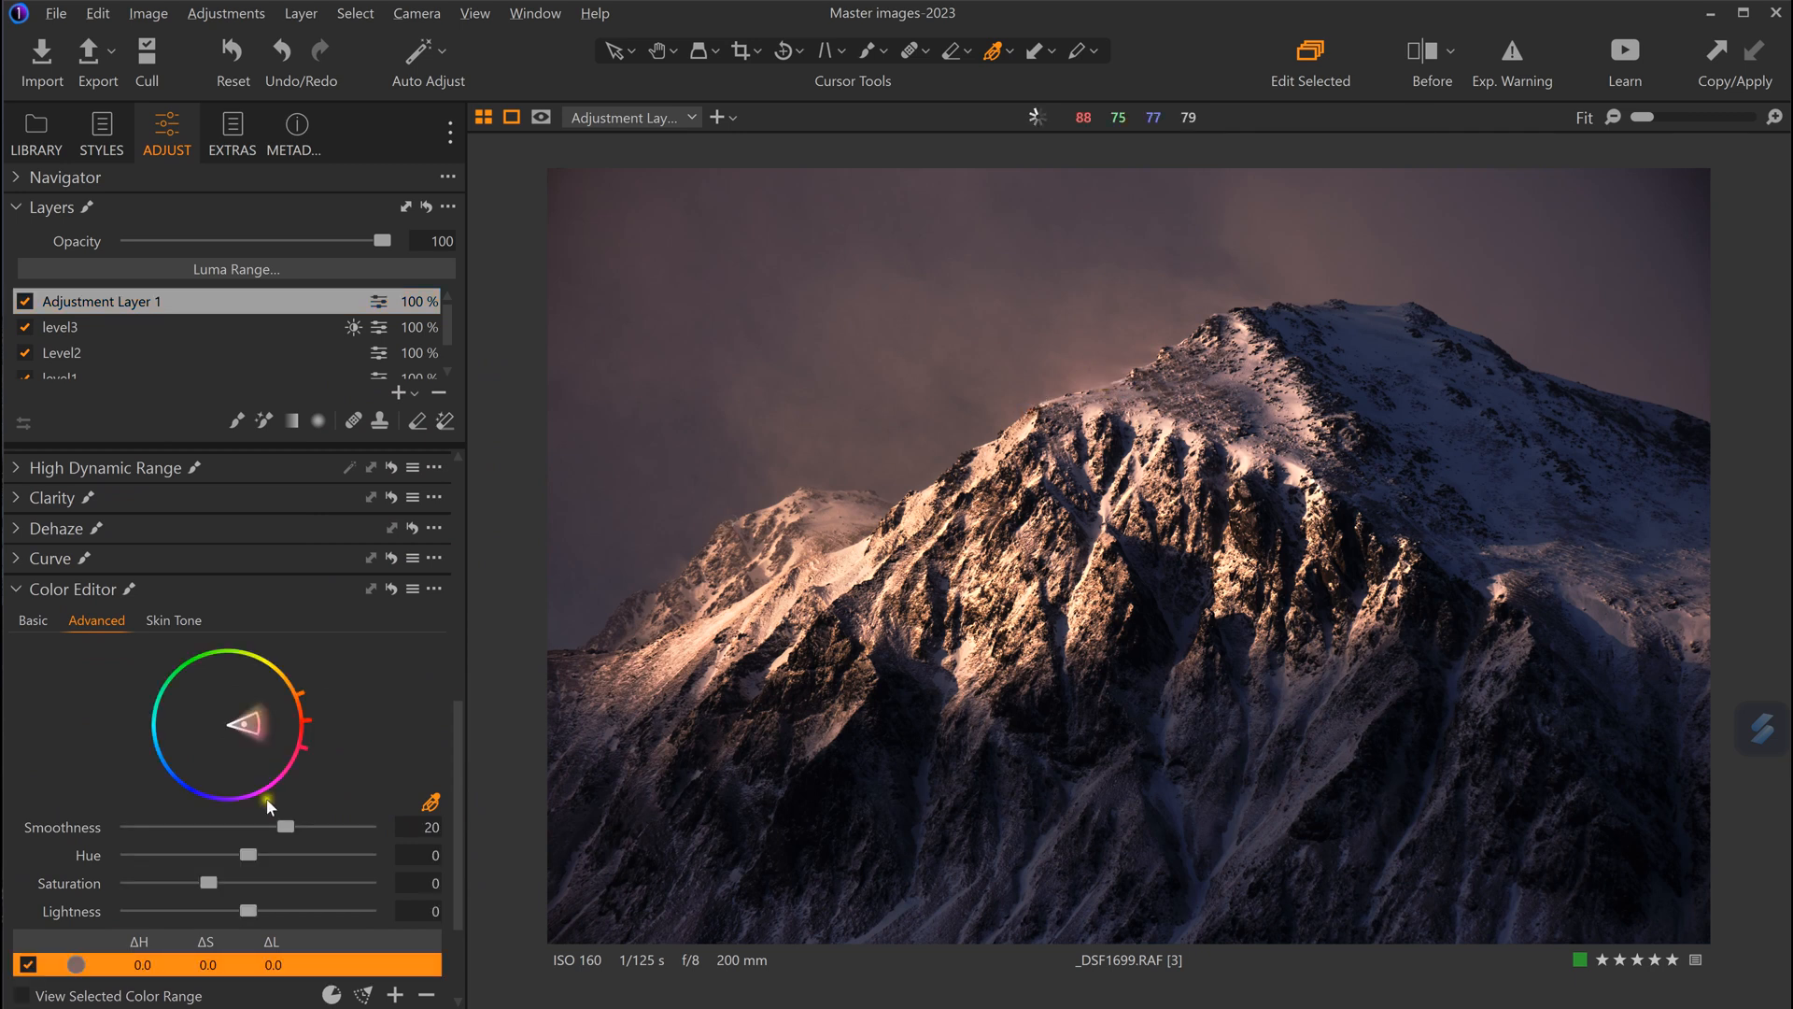
mouse_move(211, 883)
left_mouse_down()
mouse_move(179, 883)
mouse_move(198, 886)
left_mouse_up()
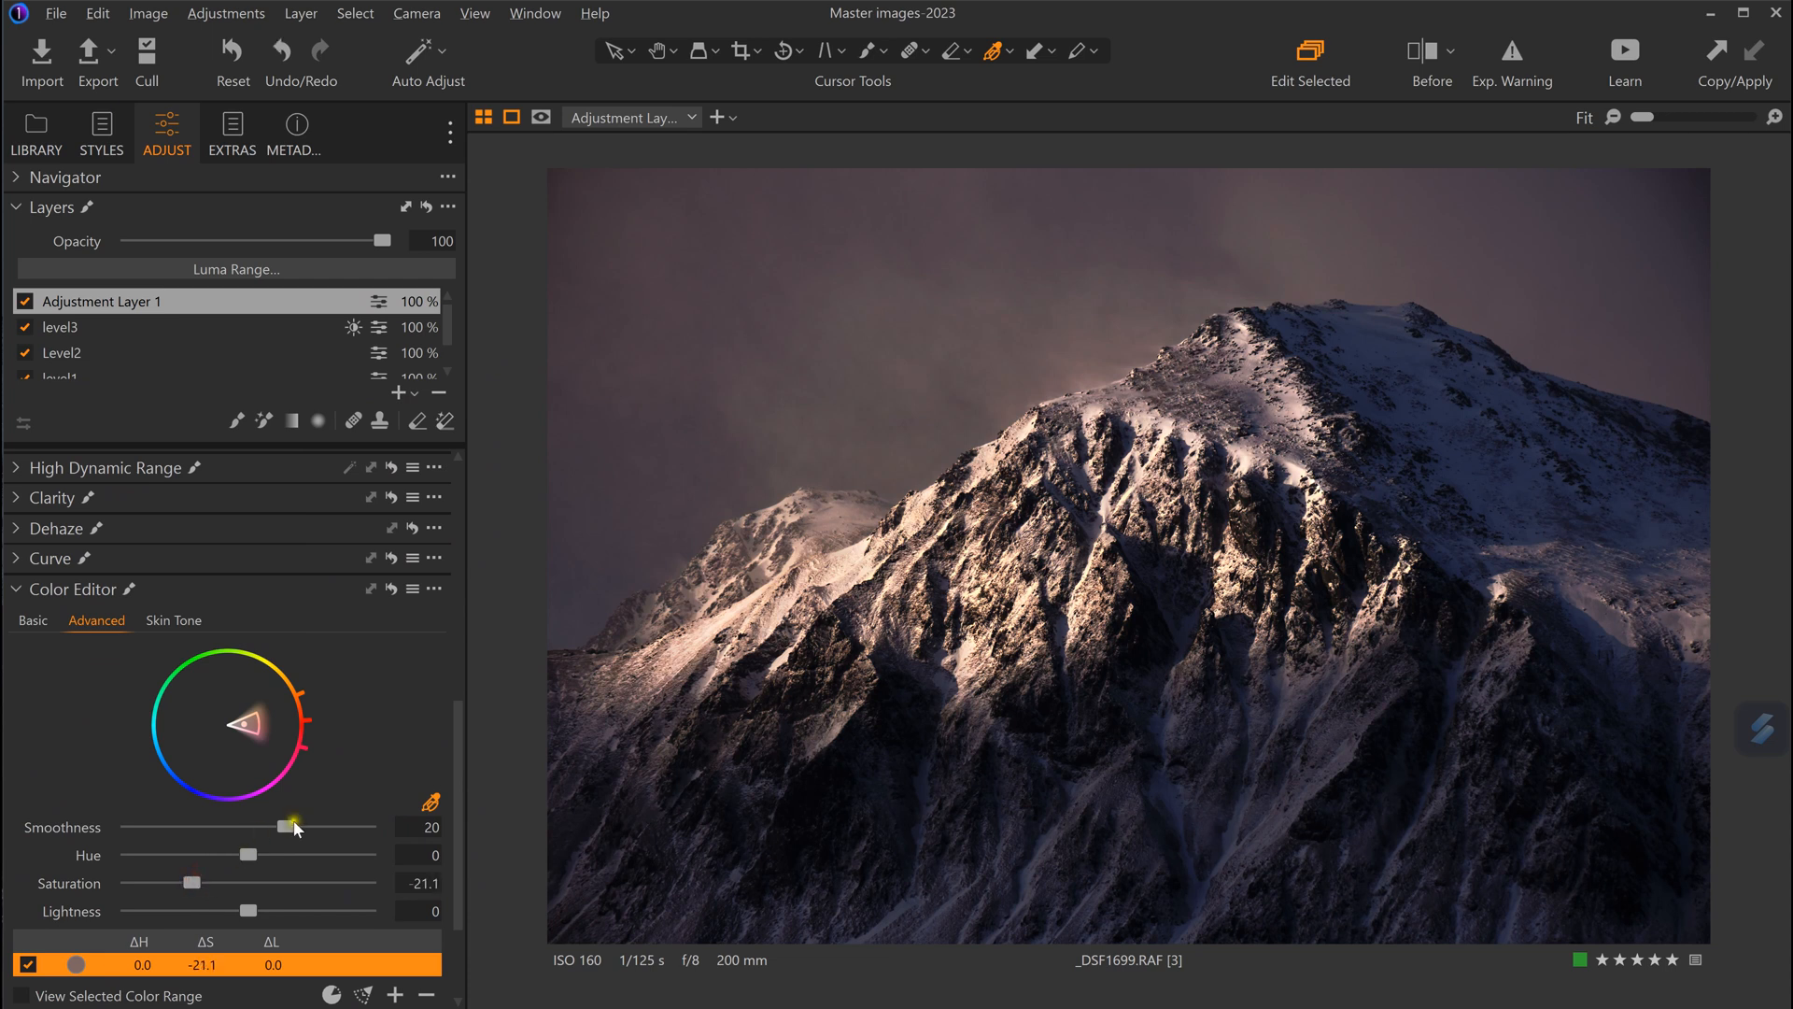
left_click_drag(286, 826, 385, 831)
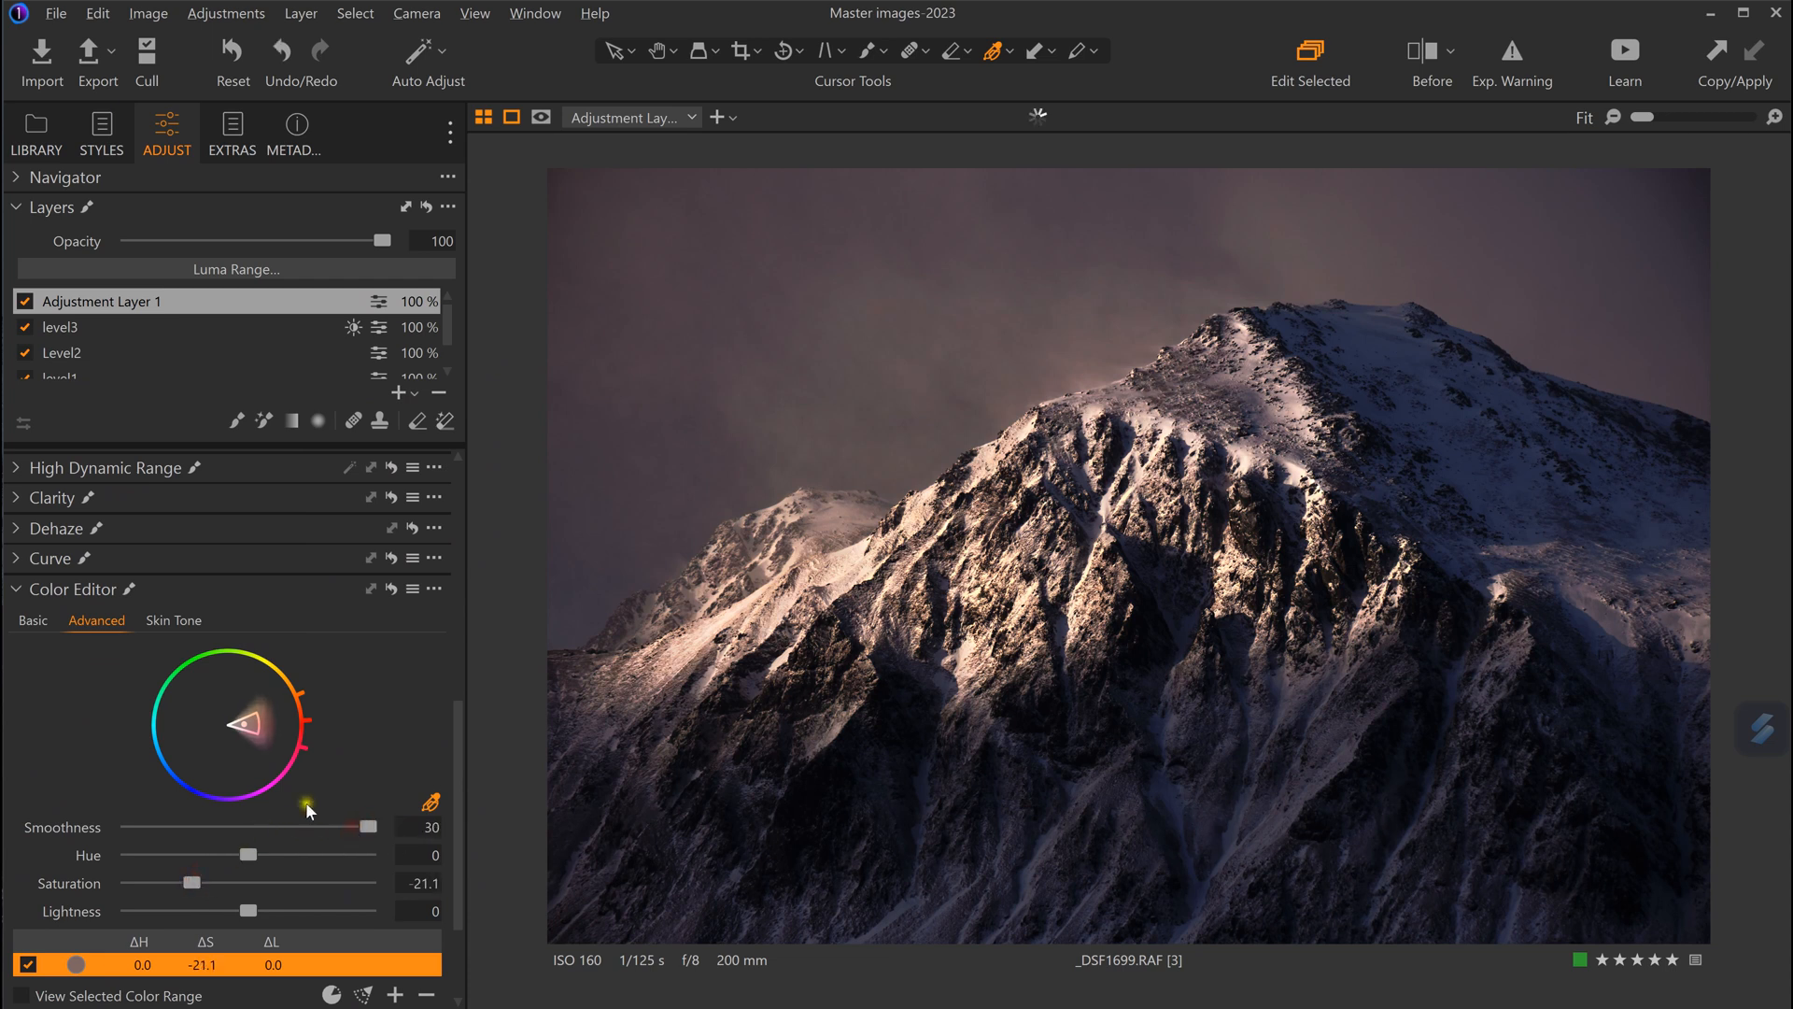
left_click_drag(264, 722, 239, 752)
left_click_drag(247, 855, 258, 860)
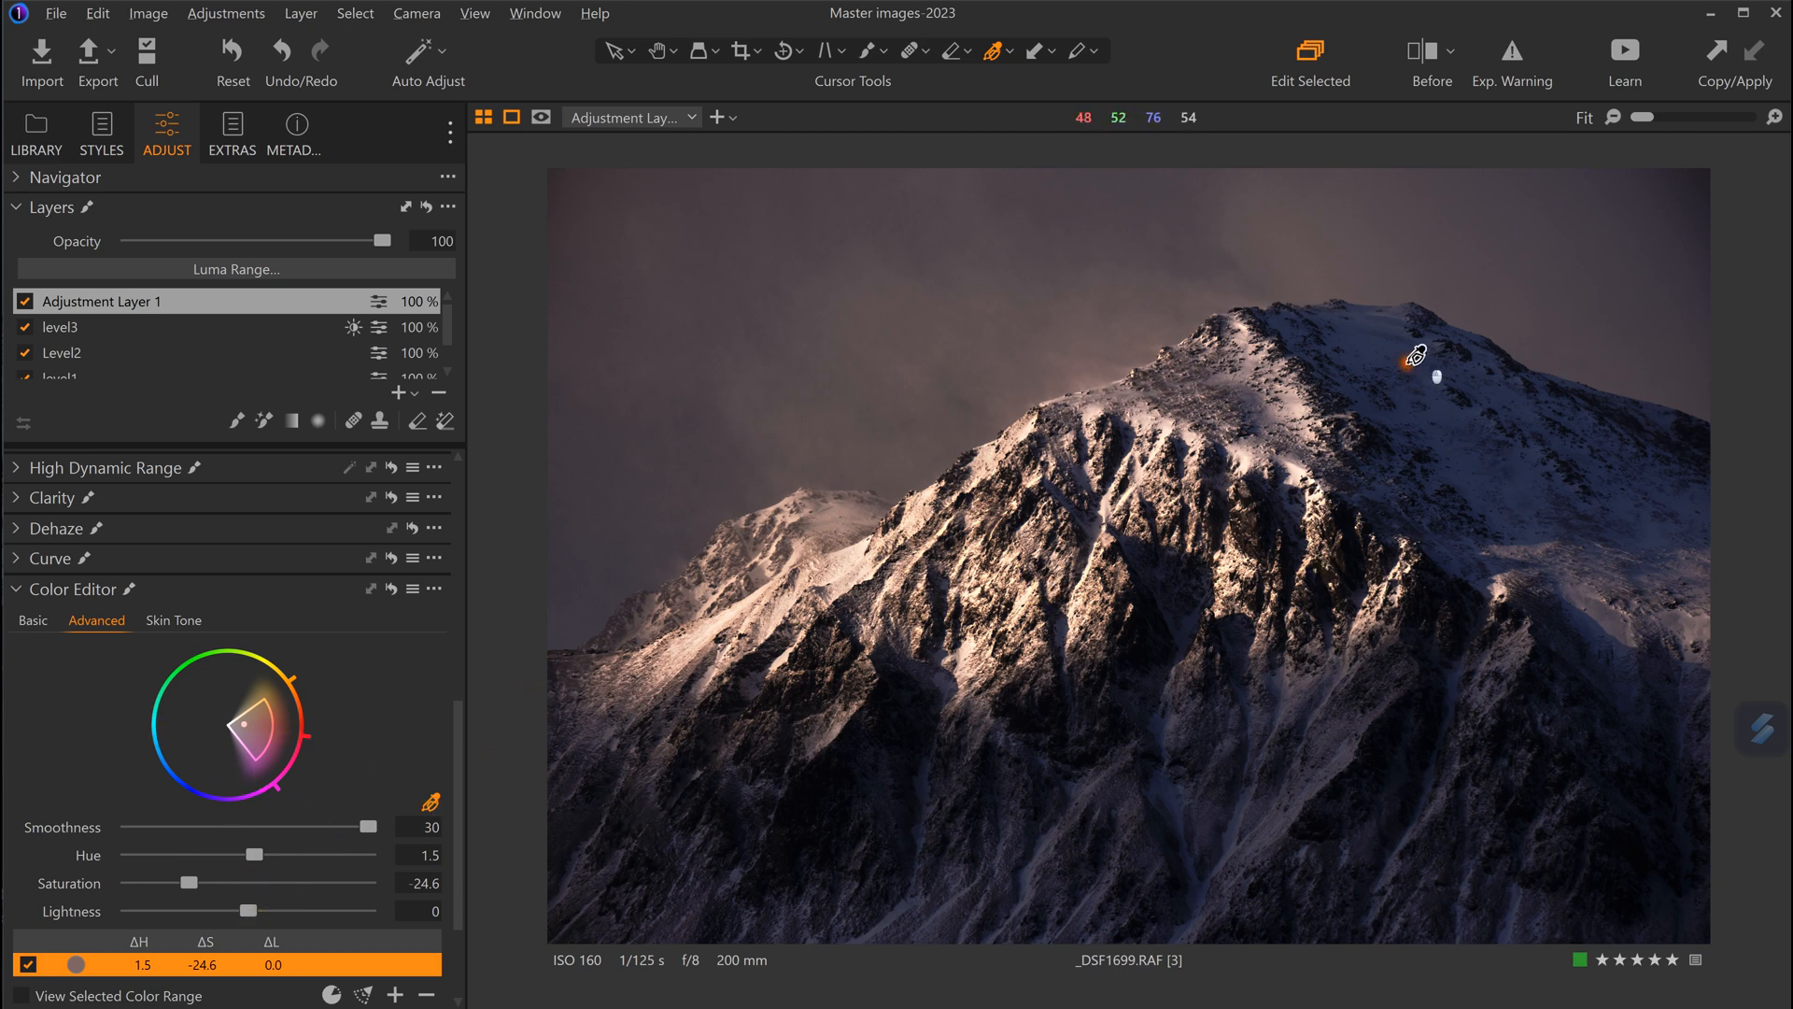
Sample the blue of the shaded snow near the summit and slightly reduce that colour's saturation.
left_click(1420, 355)
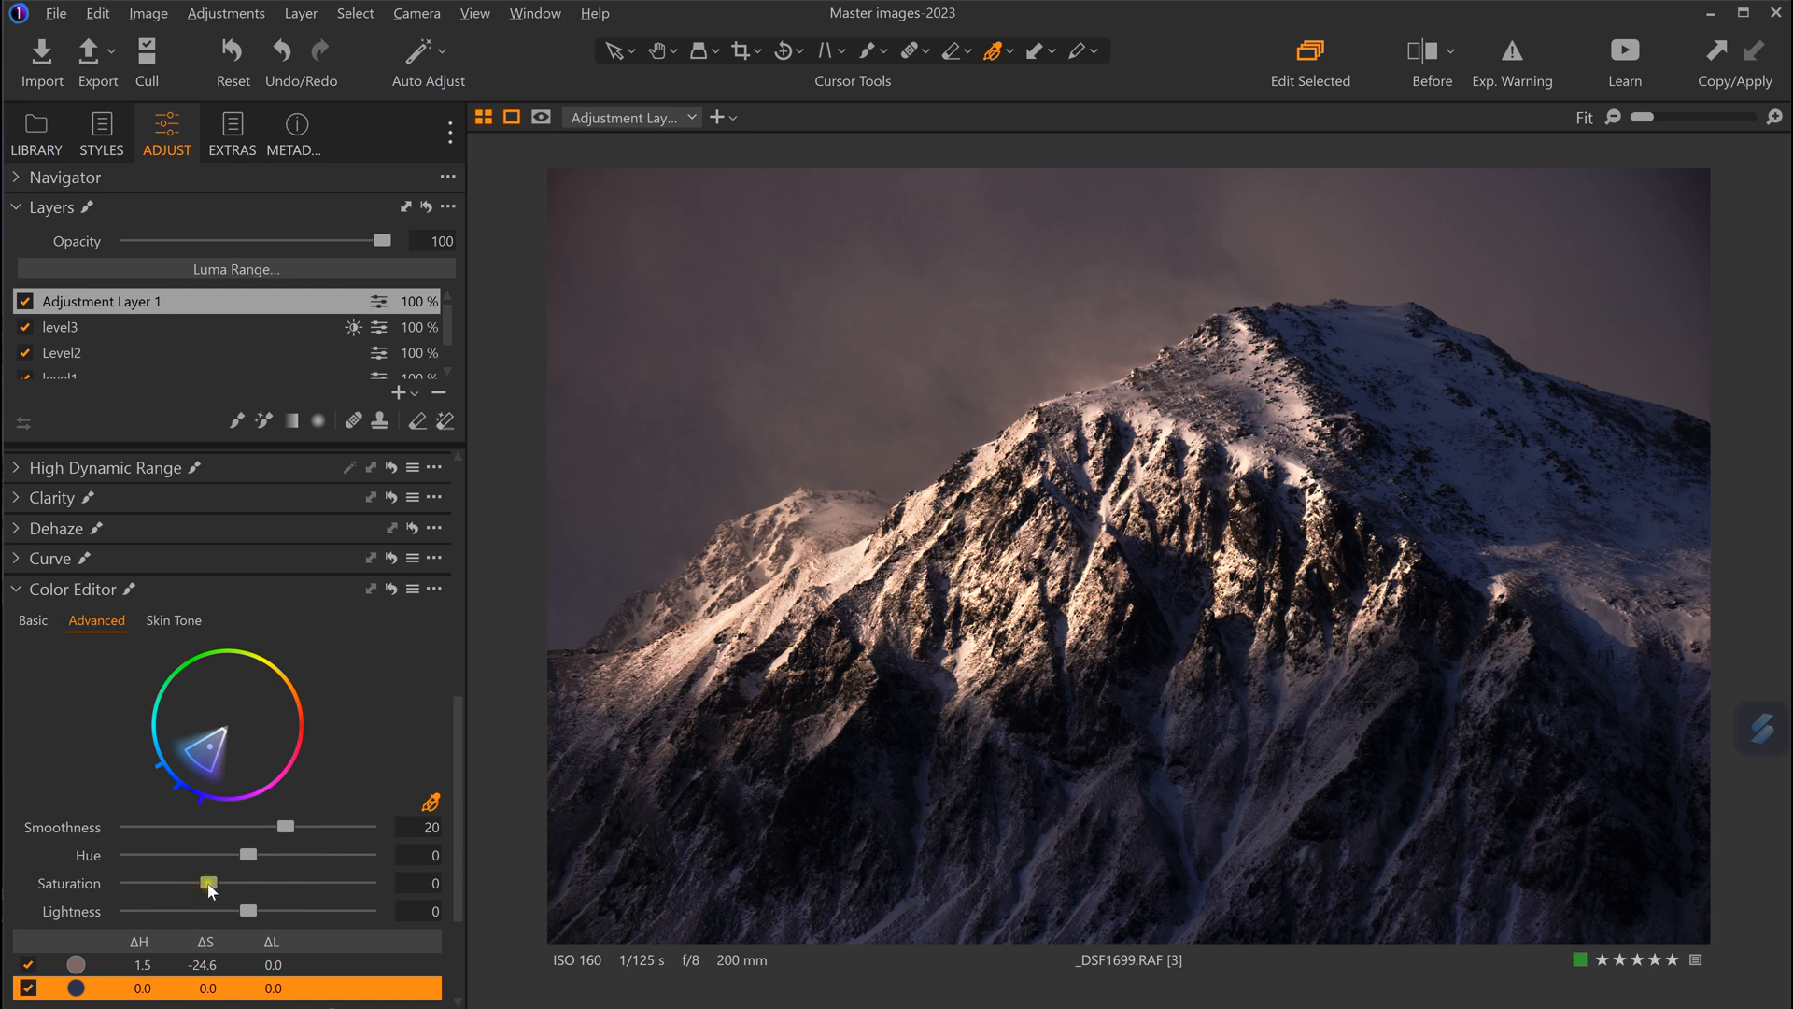
left_click_drag(211, 884, 203, 885)
left_click_drag(203, 885, 198, 885)
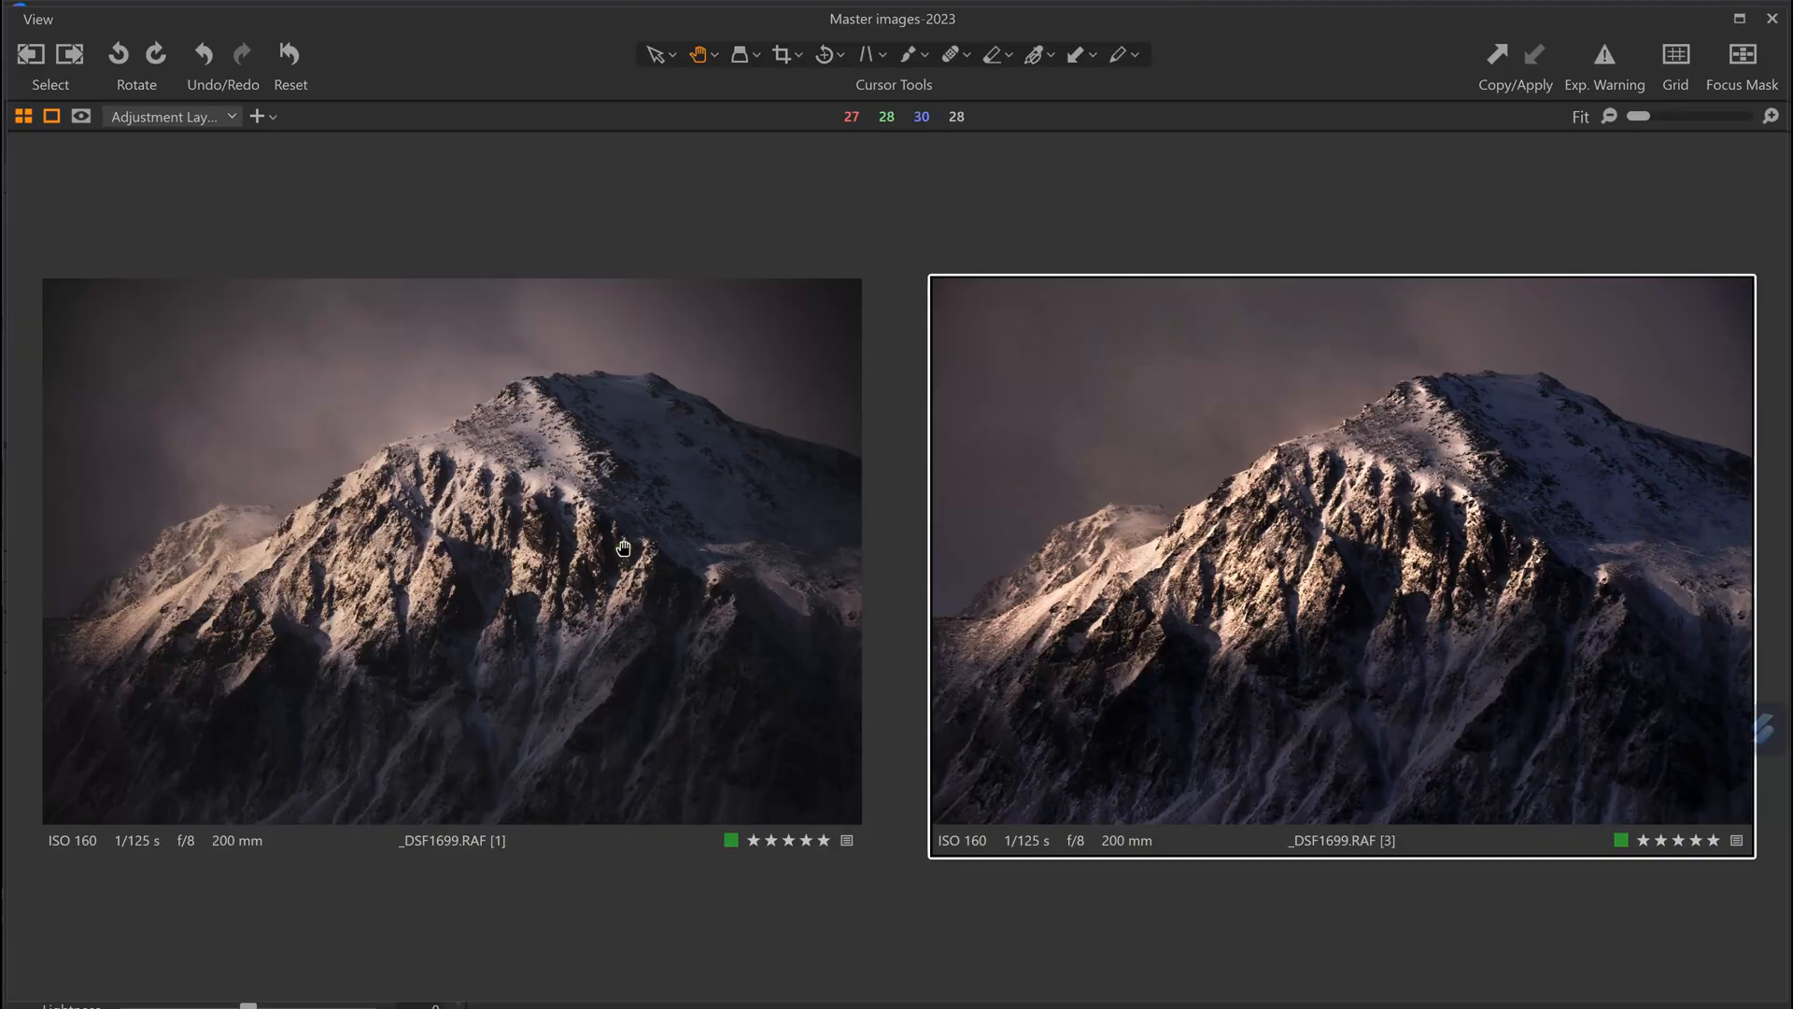
Compare variants [1] and [3] of _DSF1699.RAF side by side, examining their contrast and colour.
left_click(619, 531)
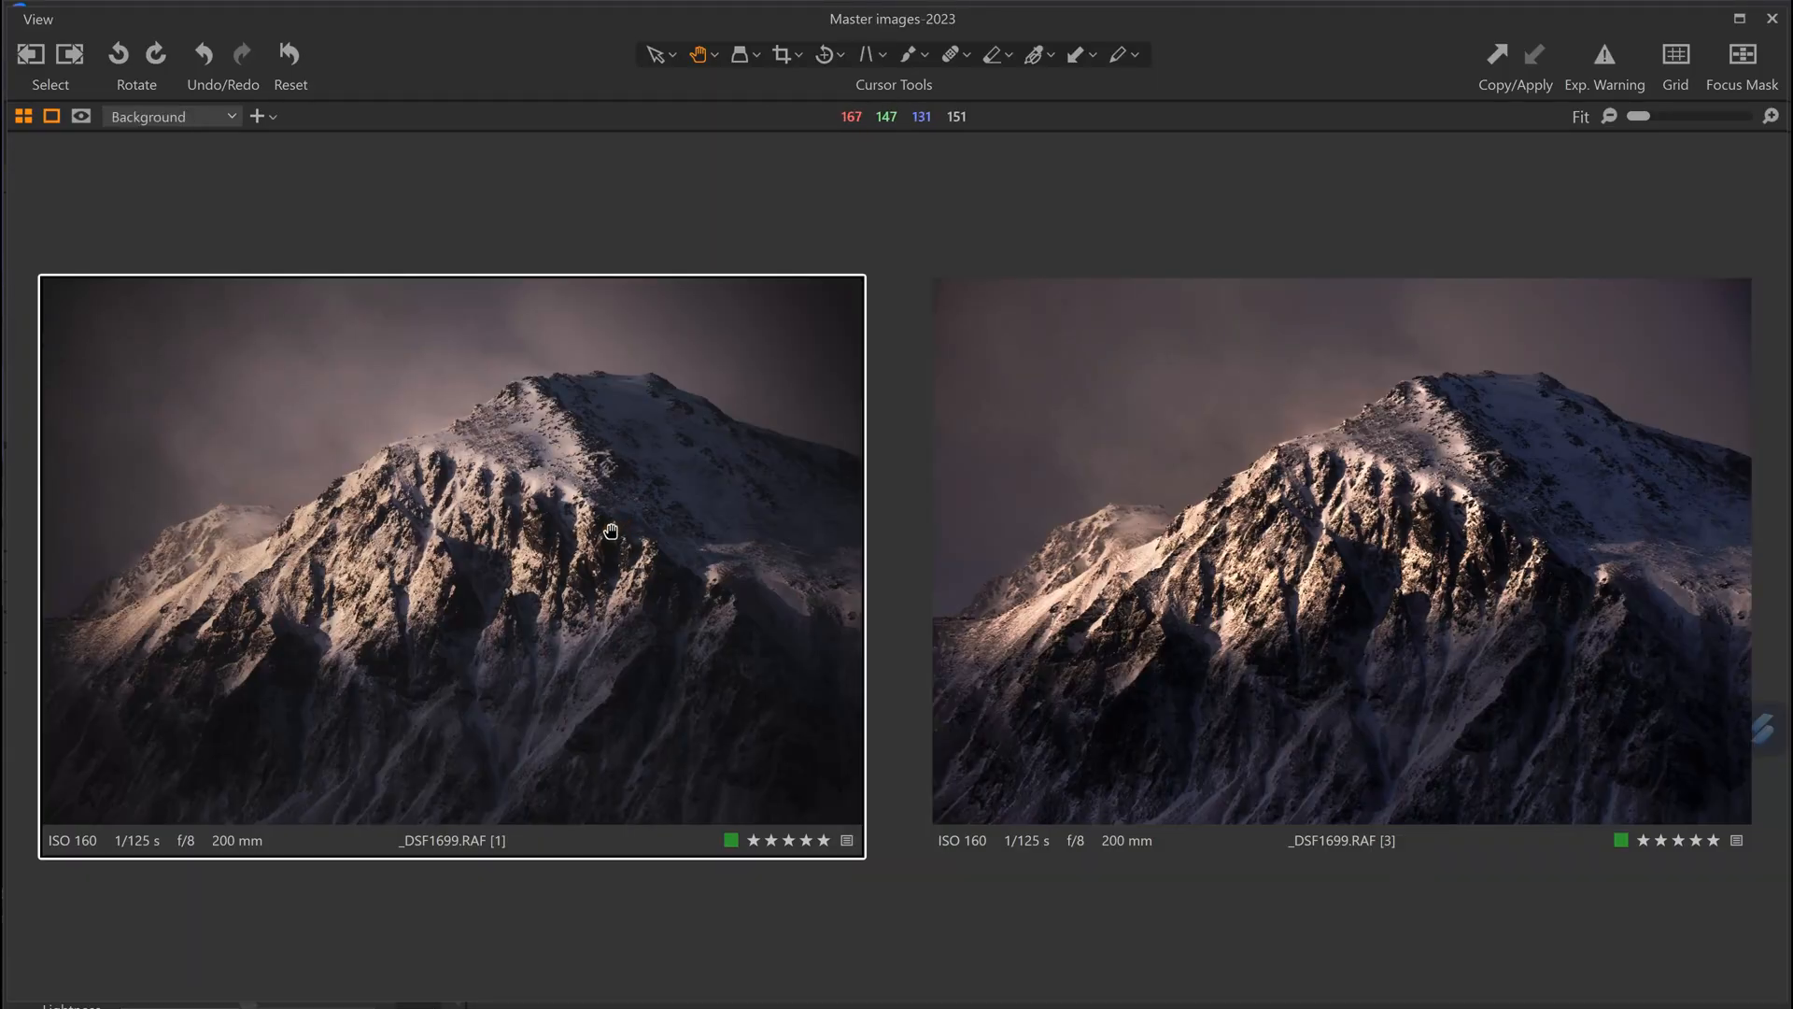
left_click(1201, 483)
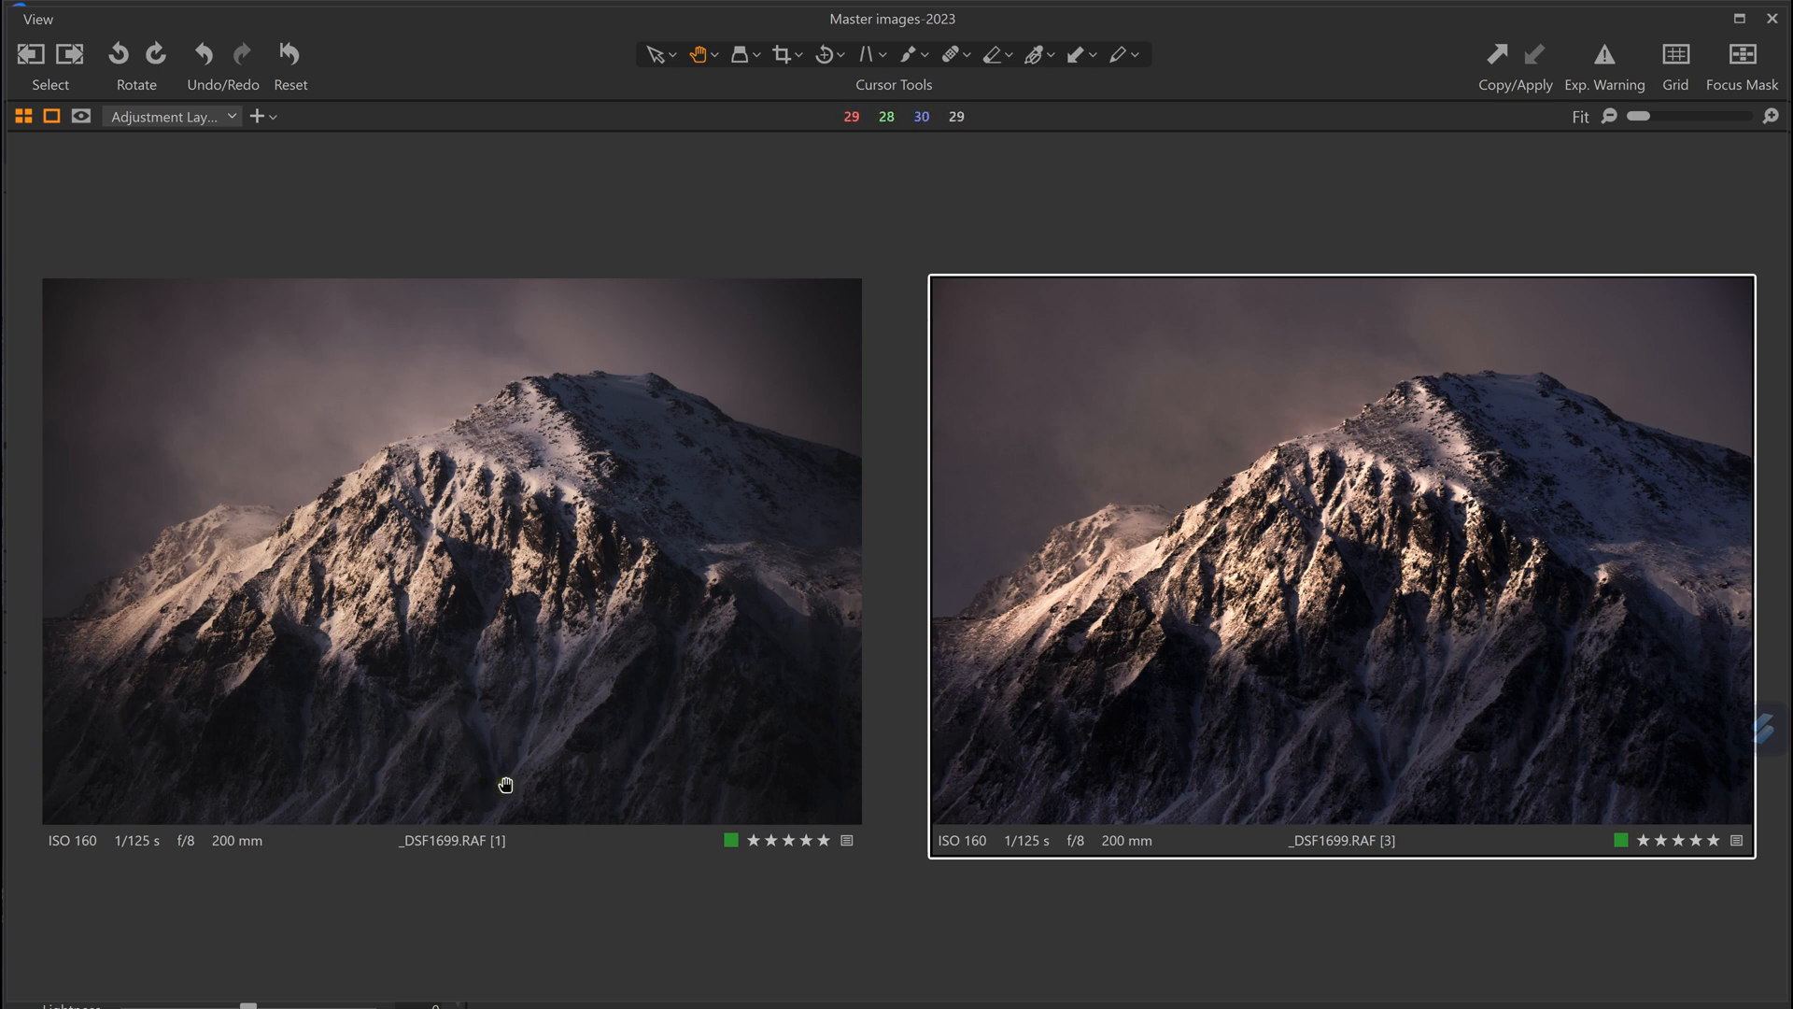
left_click(452, 611)
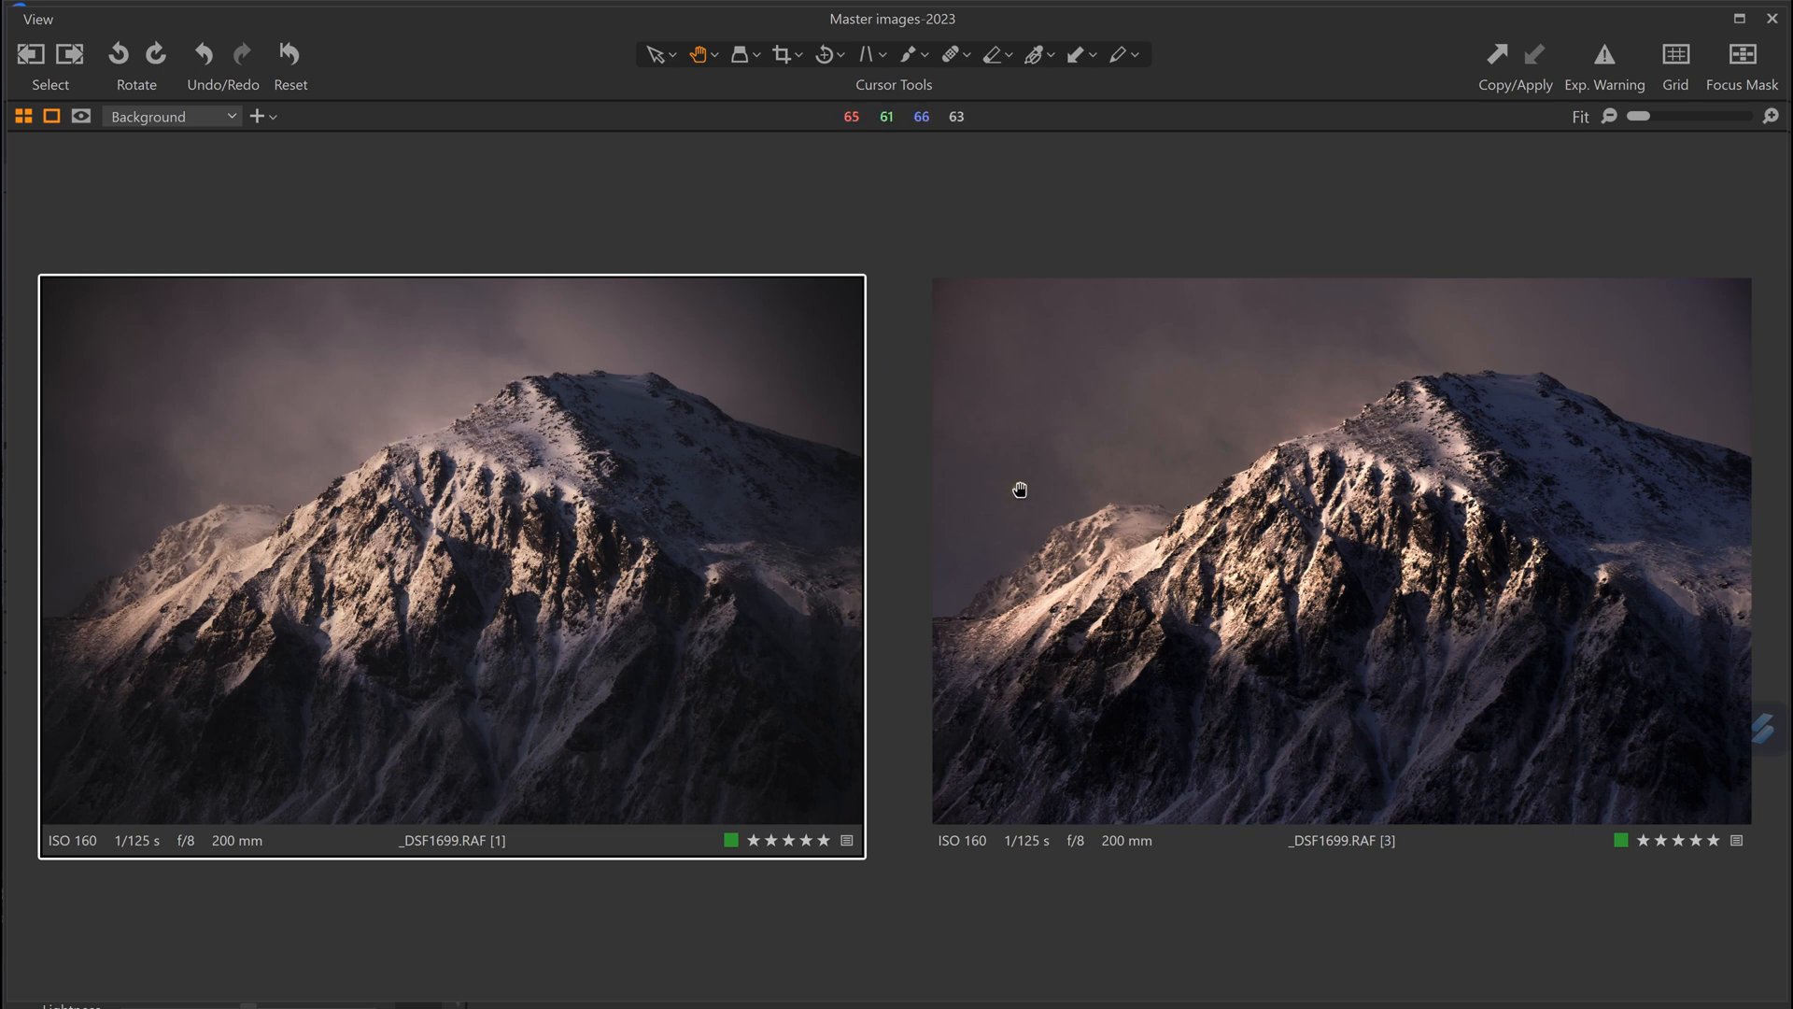
left_click(990, 508)
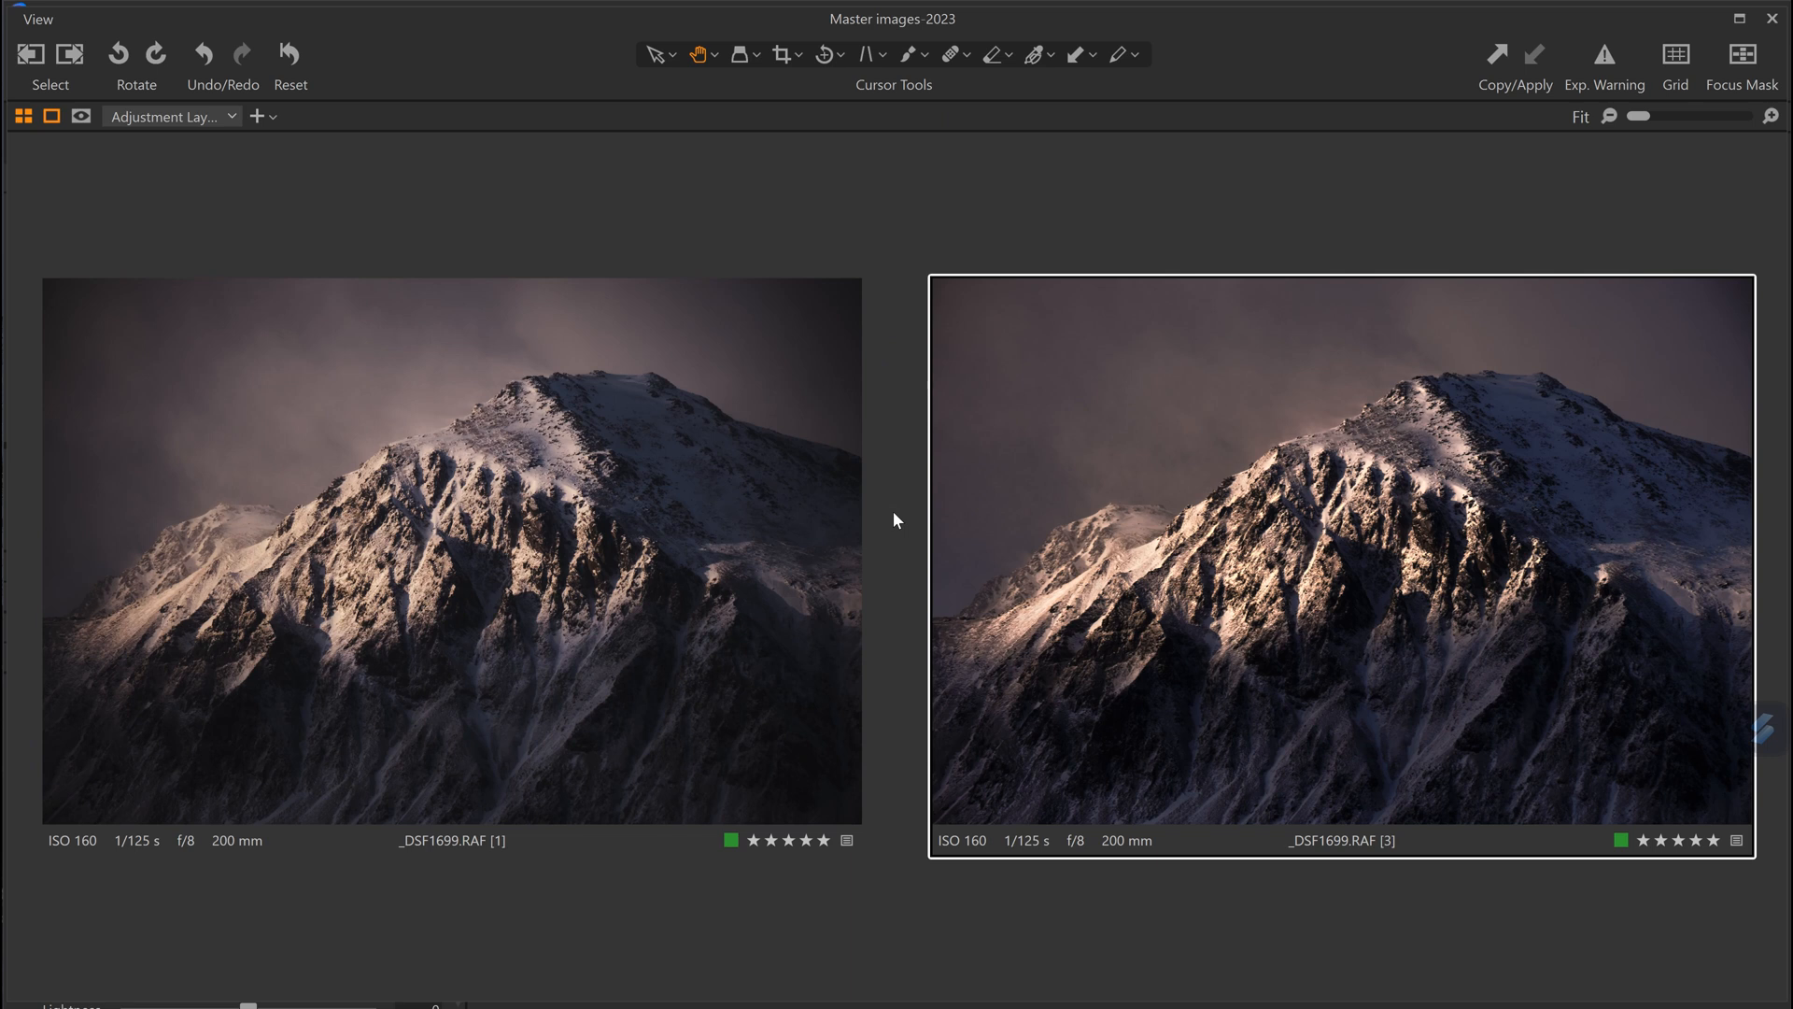